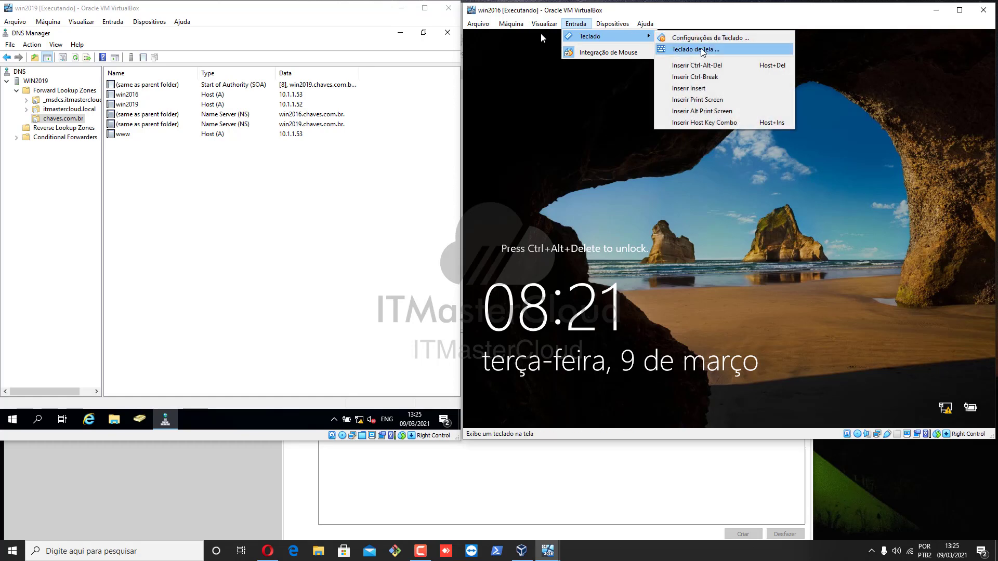
Unlock the win2016 VM by signing in with the administrator password.
left_click(706, 66)
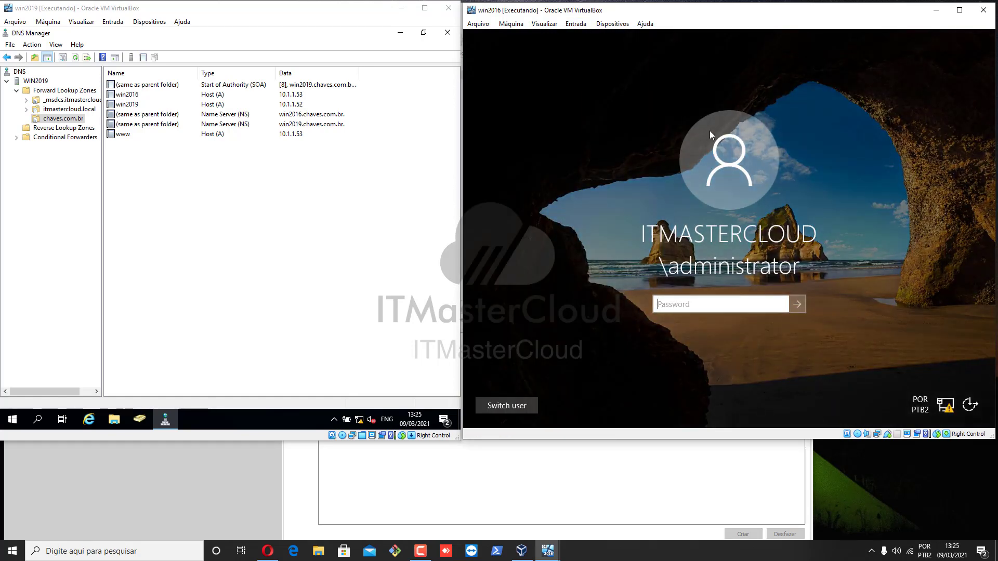
left_click(714, 310)
type("Pa$$w0rd")
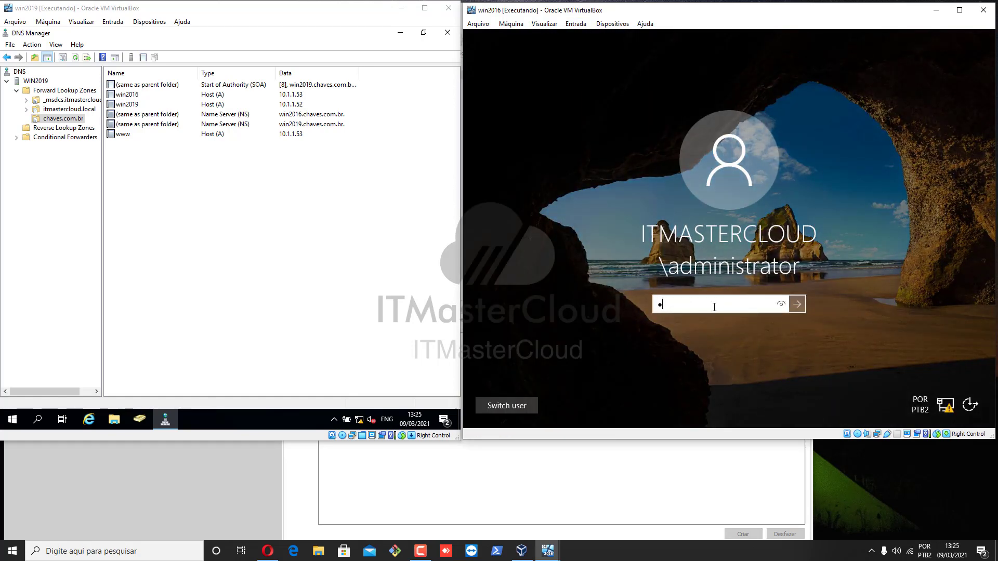
key("Return")
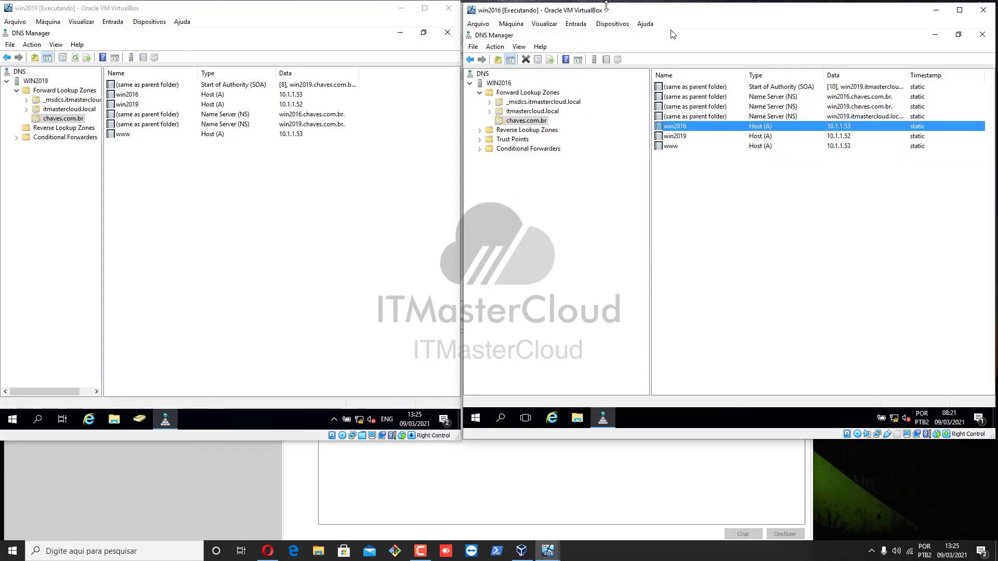
Compare the itmastercloud.local and chaves.com.br zones on both servers, then widen win2019's tree.
left_click(237, 195)
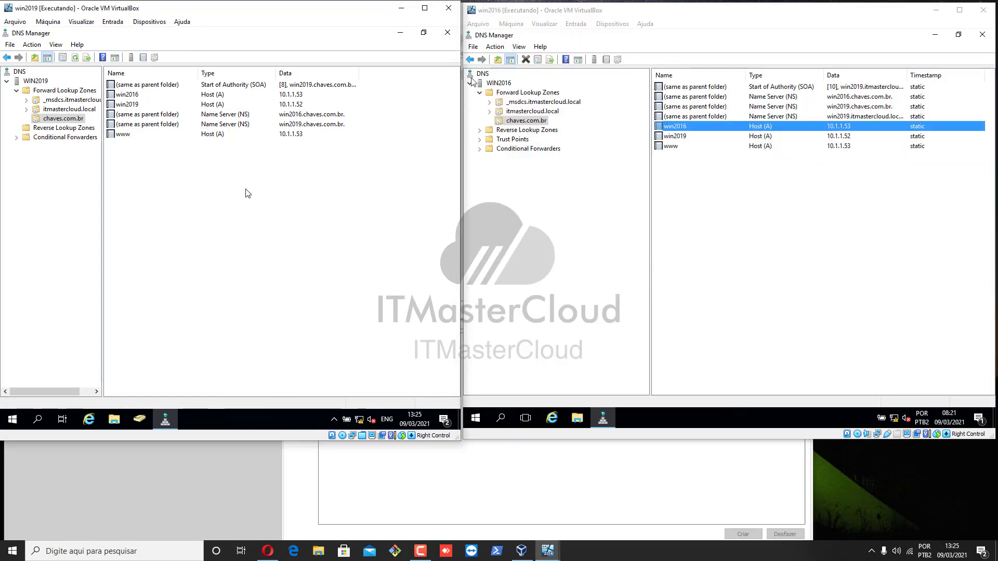
left_click(63, 109)
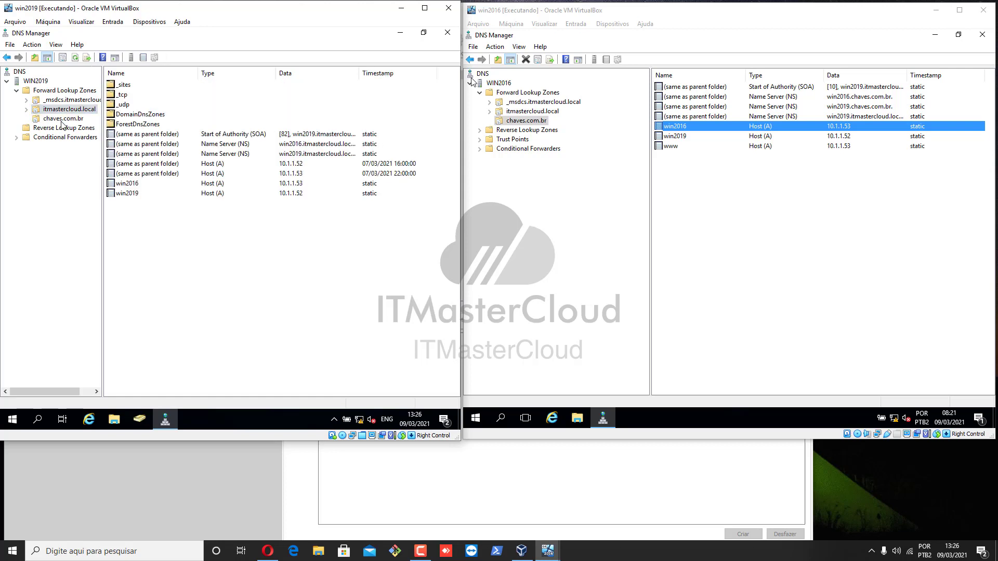
left_click(62, 119)
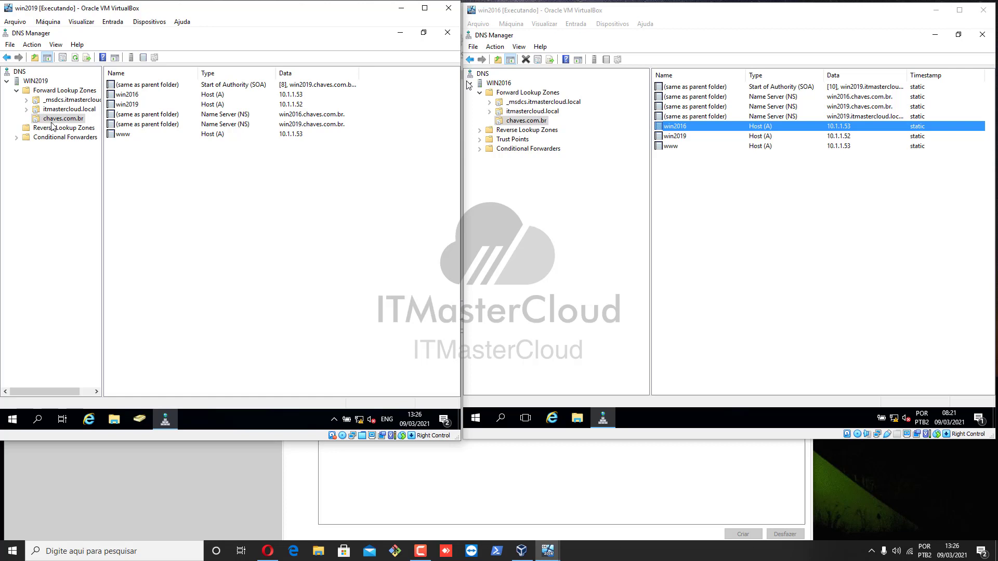
left_click(522, 112)
left_click(518, 121)
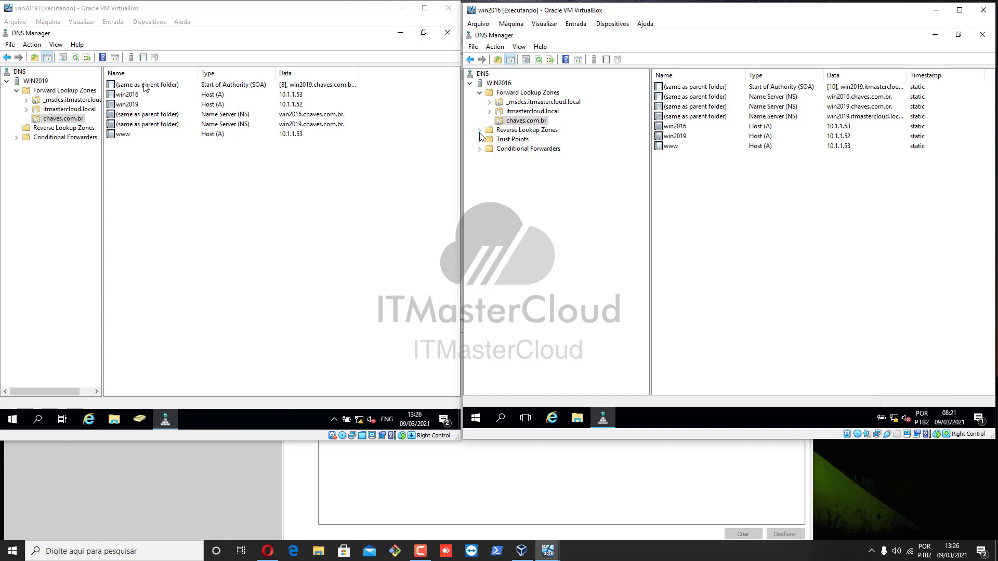
left_click(81, 110)
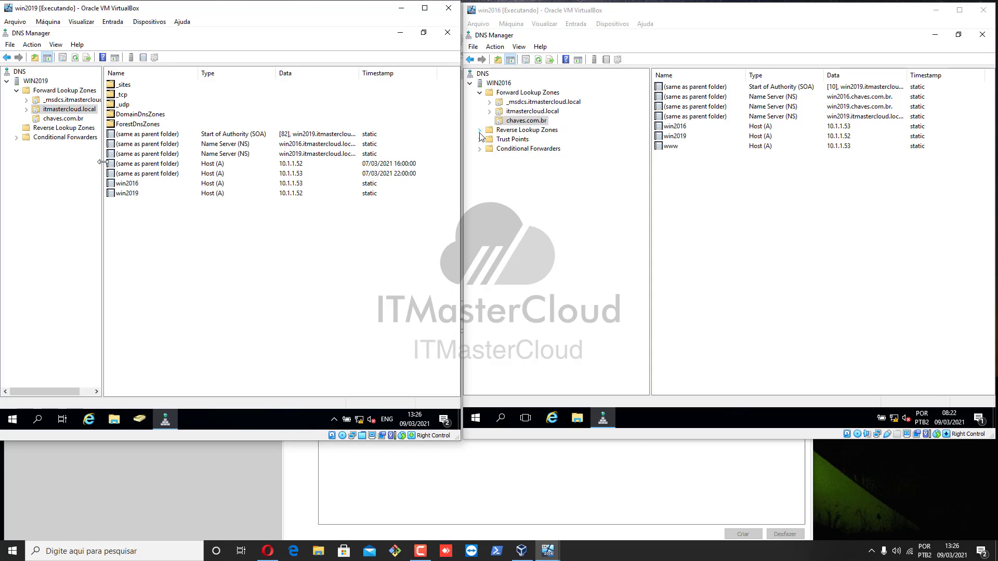
left_click_drag(103, 163, 138, 162)
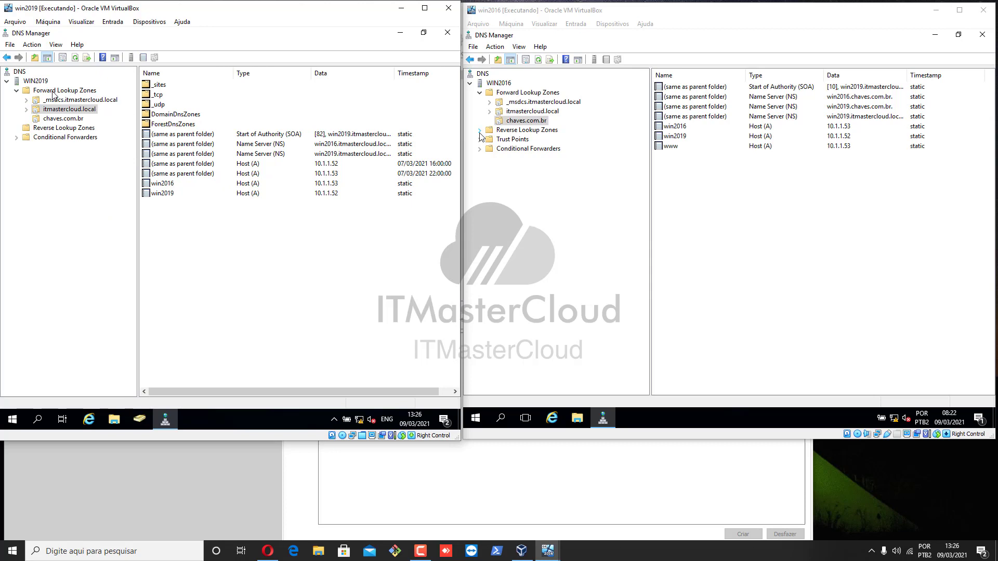
Open itmastercloud.local properties and review its SOA and win2019/win2016 name server entries.
right_click(51, 109)
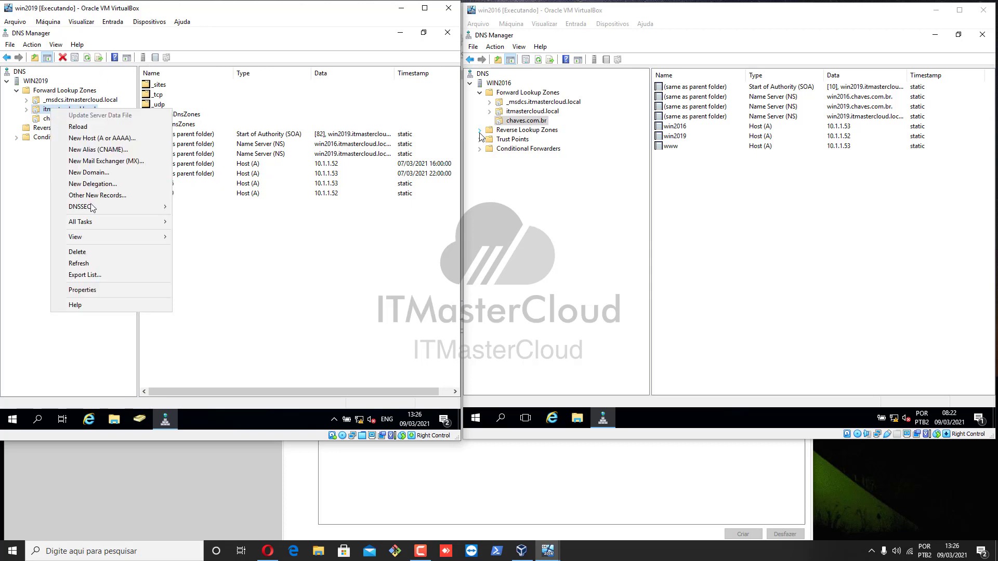
left_click(97, 289)
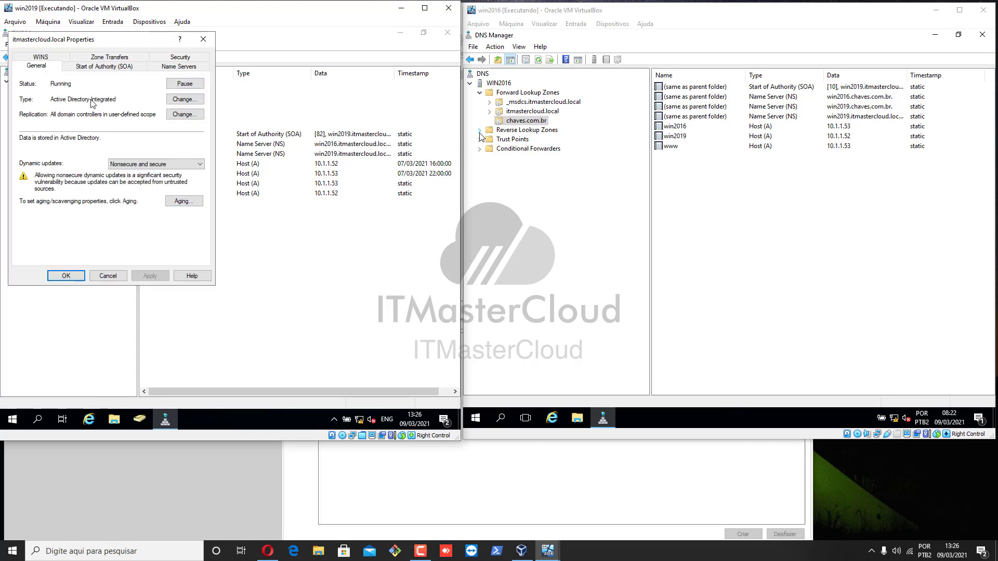
left_click(90, 70)
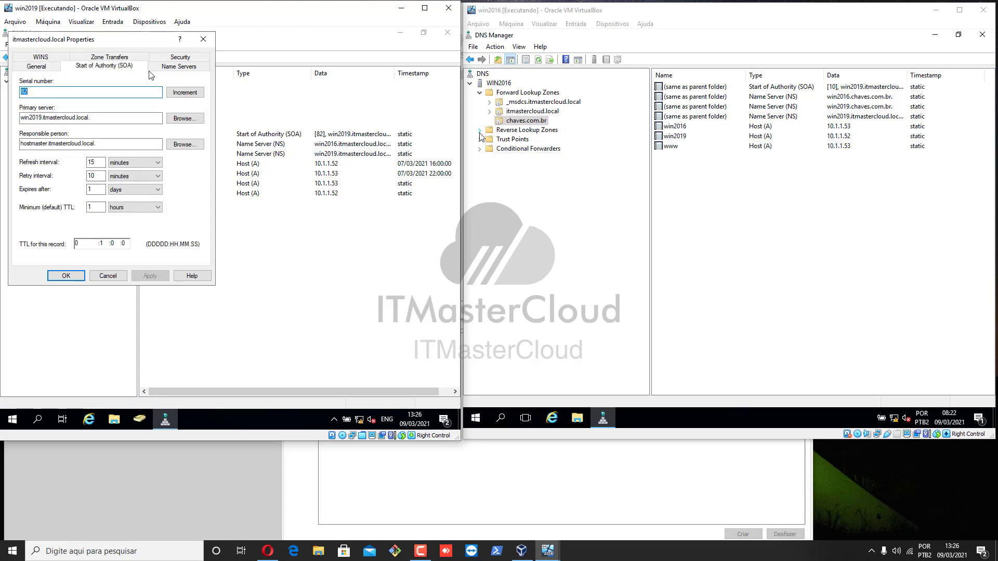
left_click(186, 70)
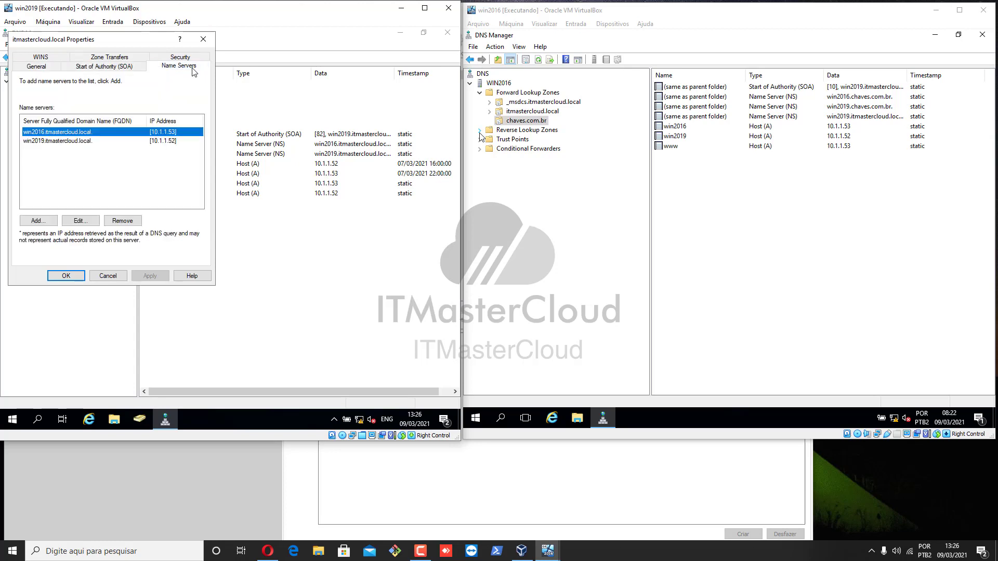
left_click(61, 141)
left_click(85, 133)
left_click(82, 143)
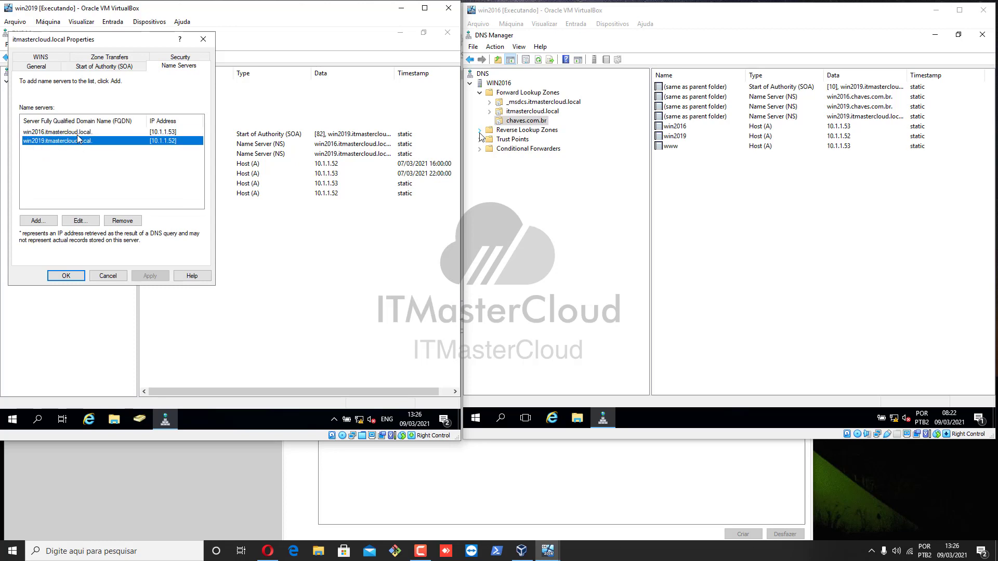
left_click(78, 135)
left_click(77, 141)
Look over the Zone Transfers and WINS tabs, ending on the Security permissions.
left_click(115, 58)
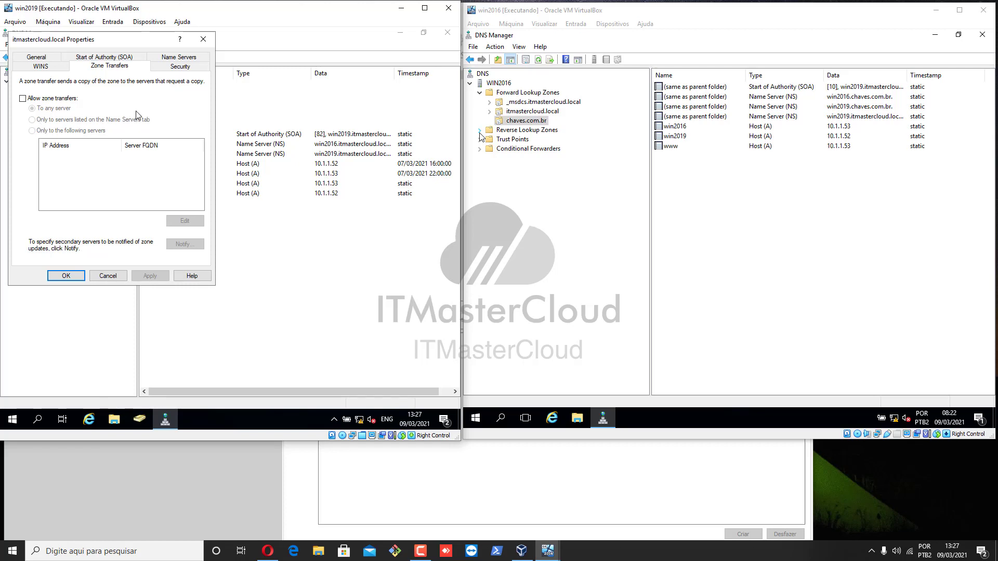
left_click(52, 69)
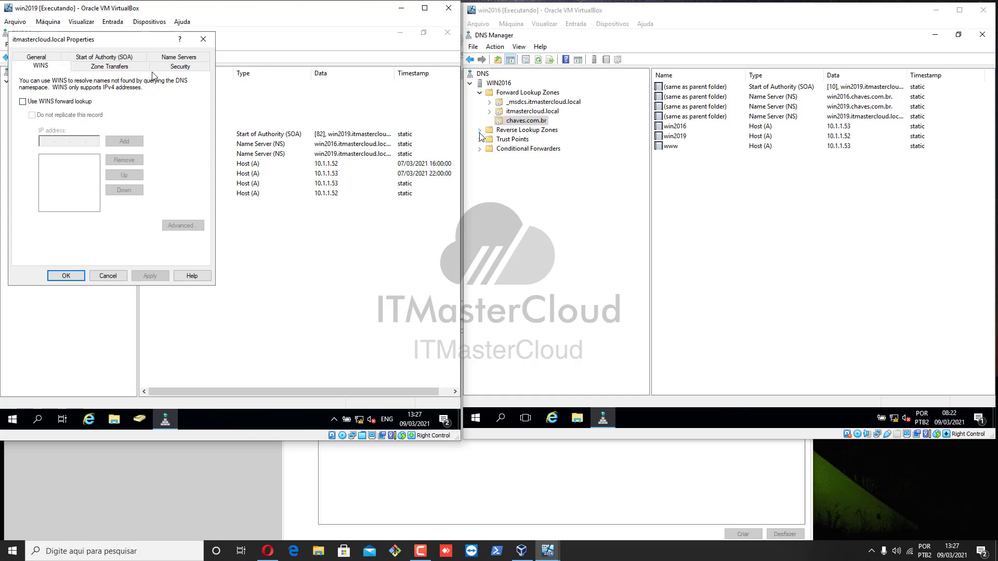
left_click(168, 70)
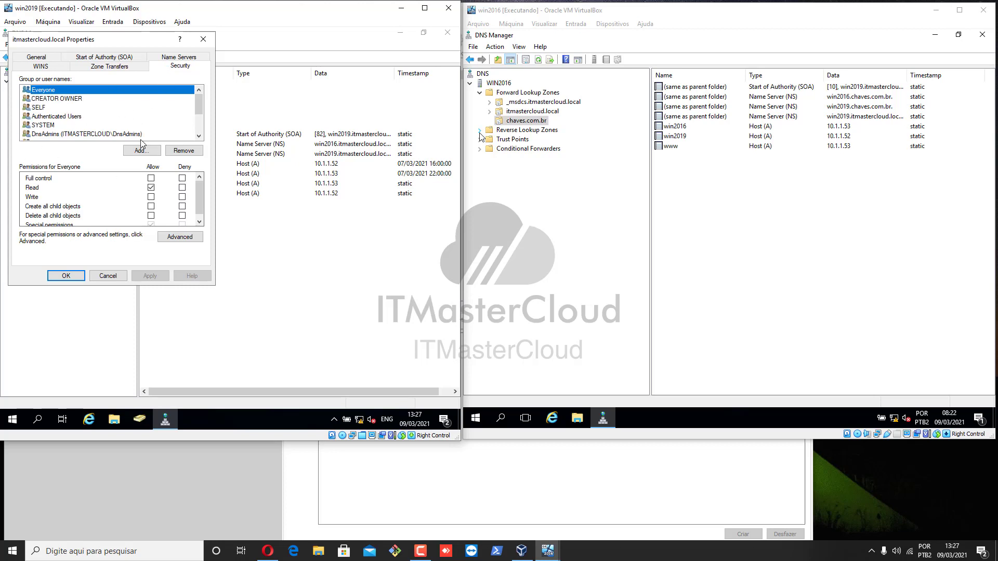
Check permissions for CREATOR OWNER, SYSTEM, DnsAdmins, Domain Admins, Enterprise Admins and Pre-Windows 2000 groups.
left_click(63, 99)
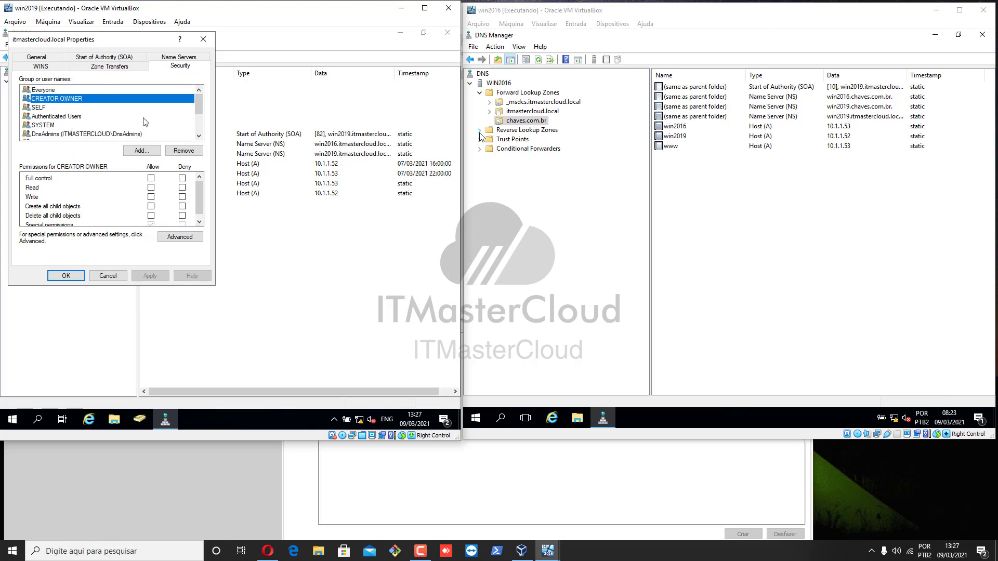
left_click(72, 126)
left_click(60, 134)
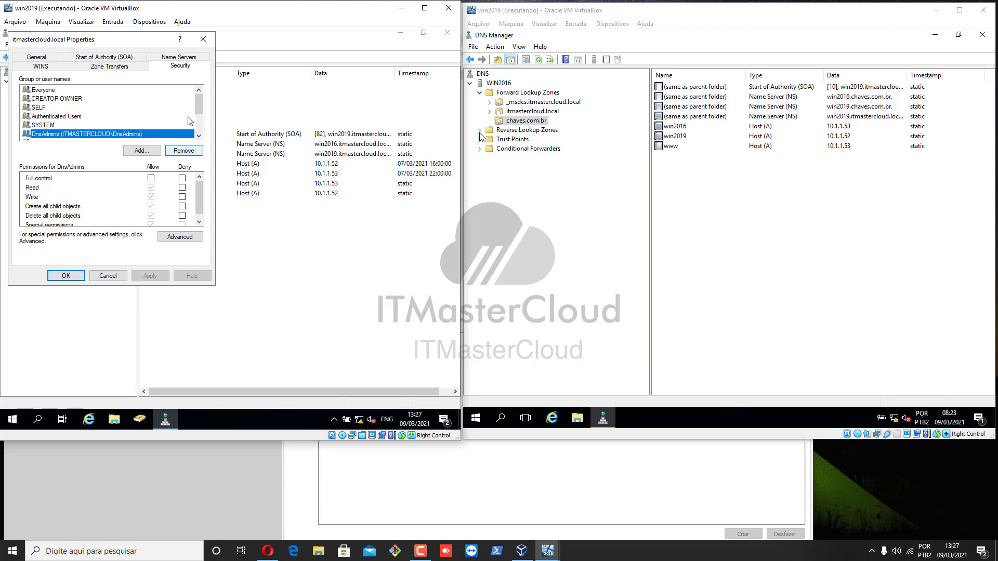
left_click_drag(201, 108, 201, 125)
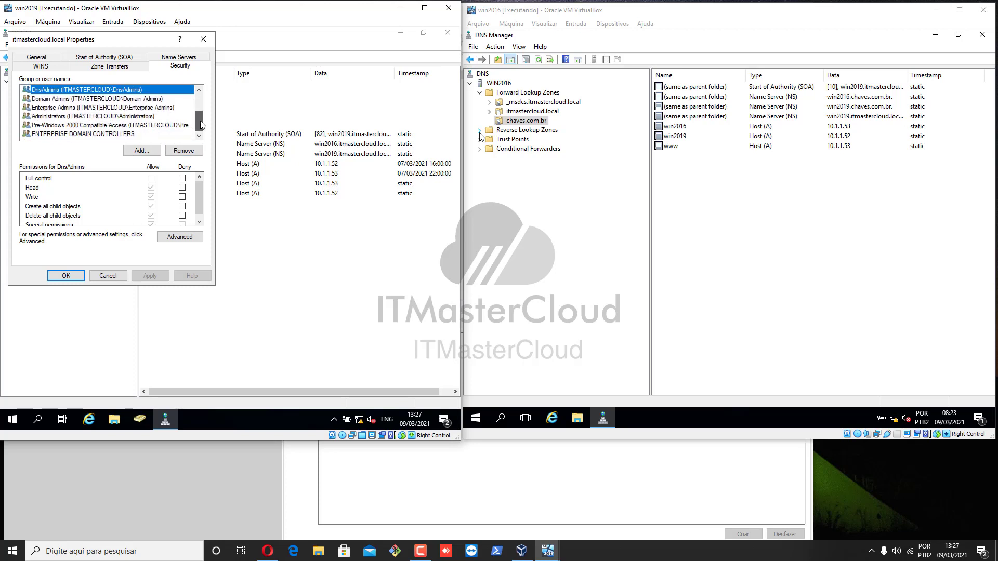
left_click(79, 100)
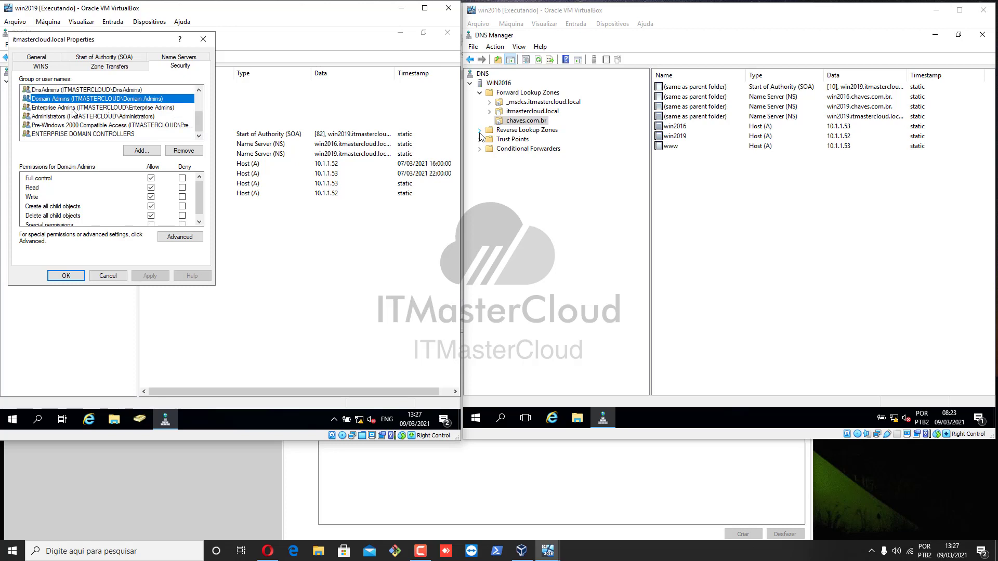
left_click(75, 110)
left_click(76, 126)
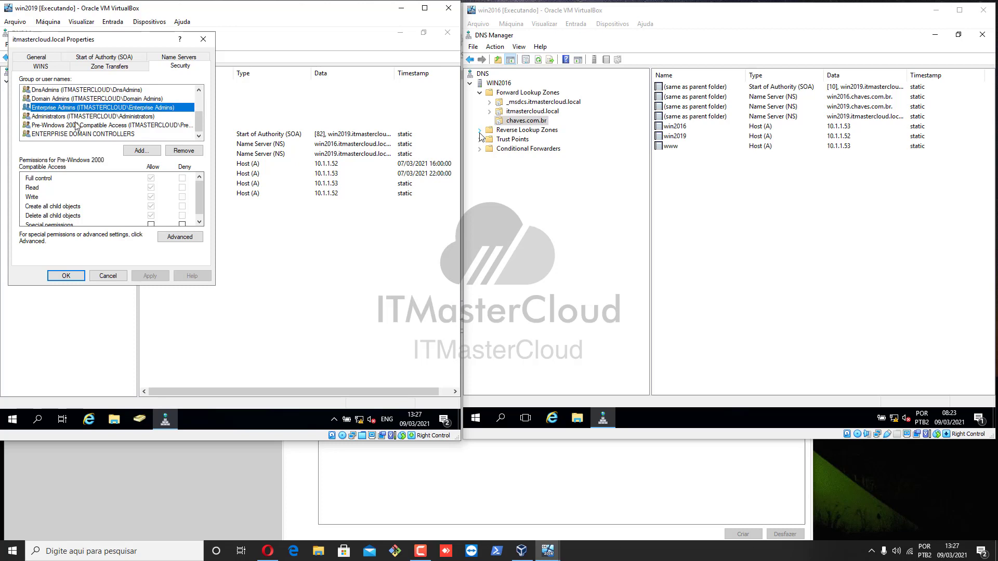
Recheck Administrators, Enterprise Admins, Domain Admins and DnsAdmins, then open Advanced security settings.
left_click(79, 119)
left_click(89, 108)
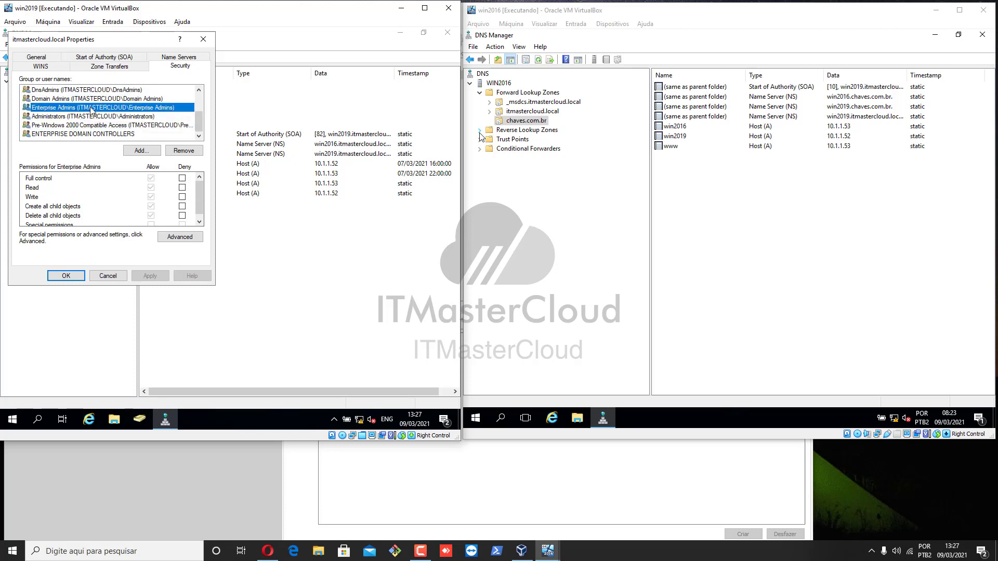
left_click(97, 102)
left_click(97, 91)
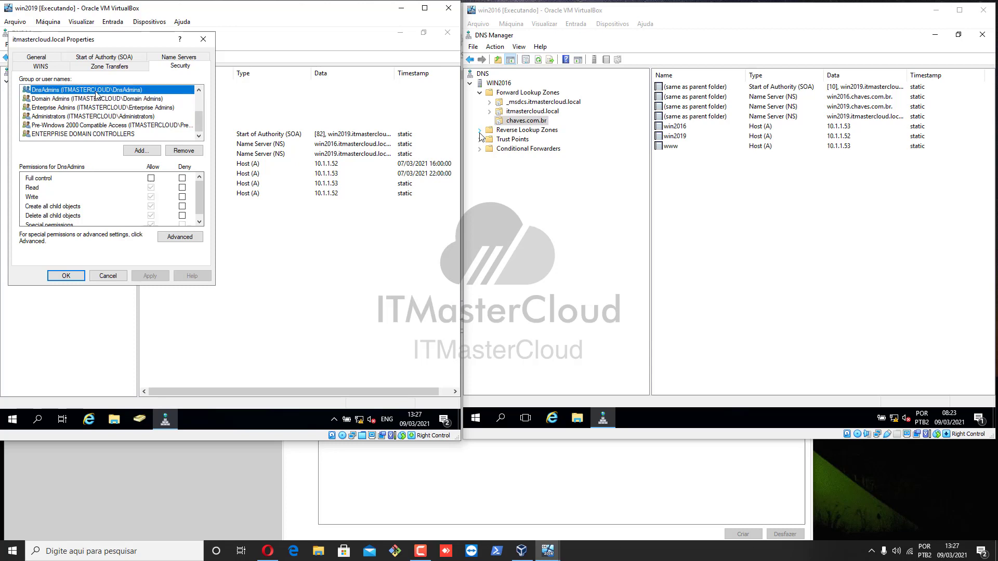
left_click(181, 238)
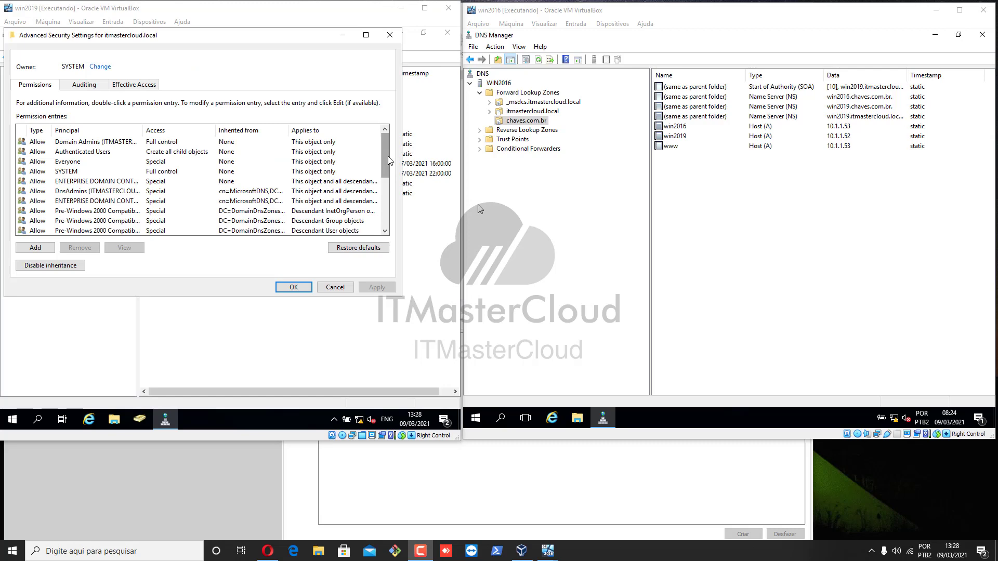
Inspect the Domain Admins, Authenticated Users and DnsAdmins permission entries.
mouse_move(385, 168)
left_mouse_down()
mouse_move(377, 216)
mouse_move(378, 149)
left_mouse_up()
left_click(82, 145)
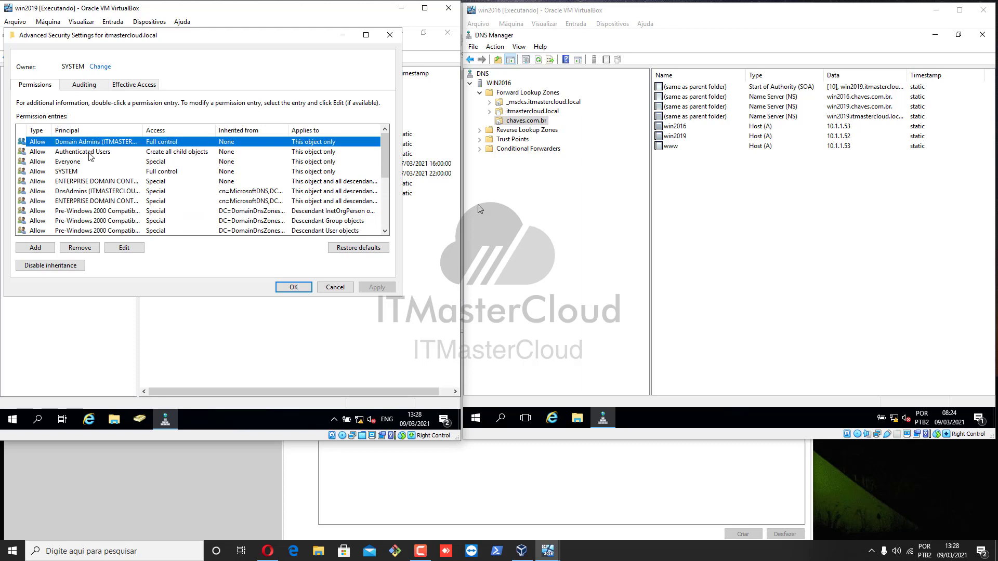
left_click(92, 154)
left_click(102, 193)
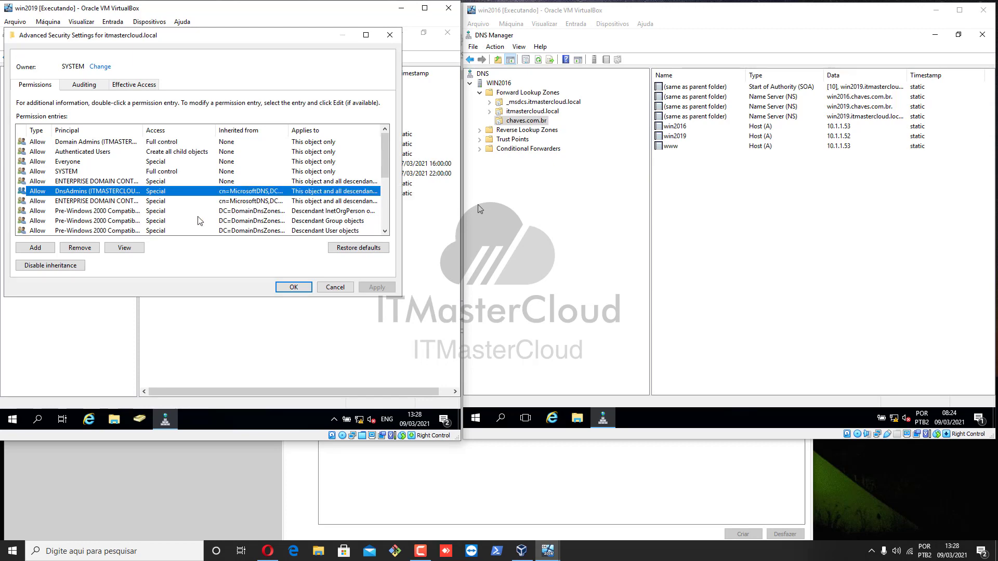
View the full DnsAdmins entry details, then cancel out of the security and properties dialogs.
left_click(124, 248)
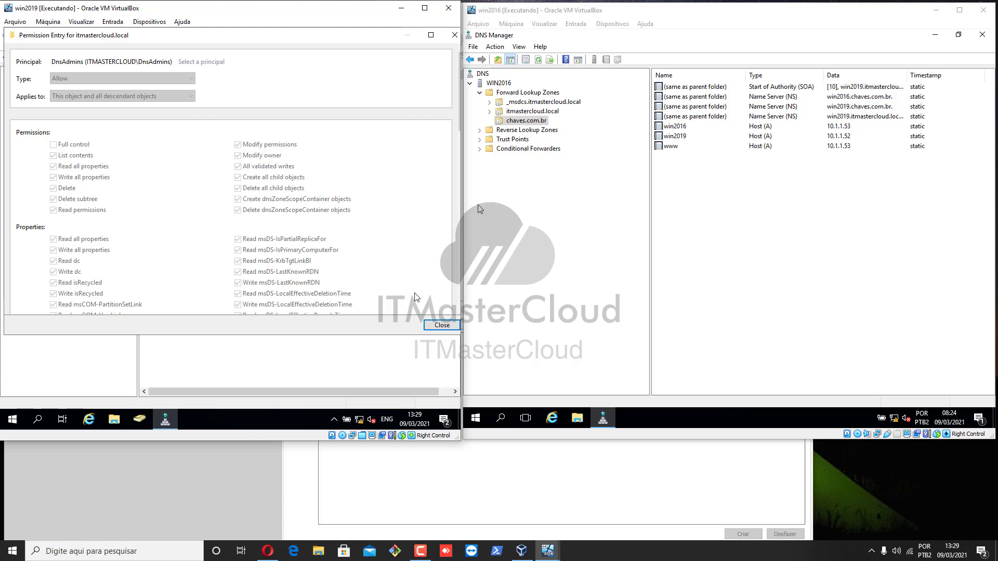
left_click(442, 326)
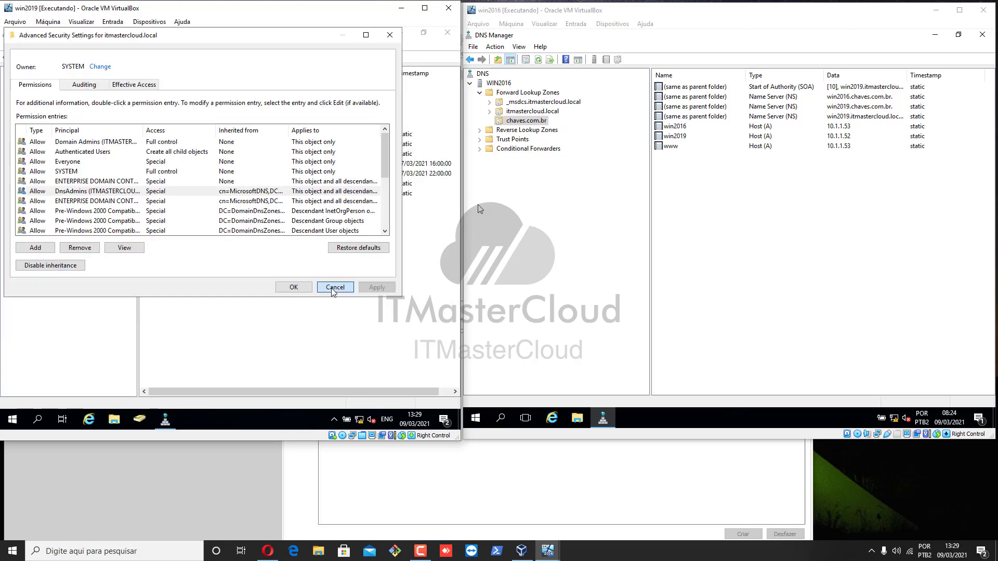
left_click(334, 289)
left_click(117, 275)
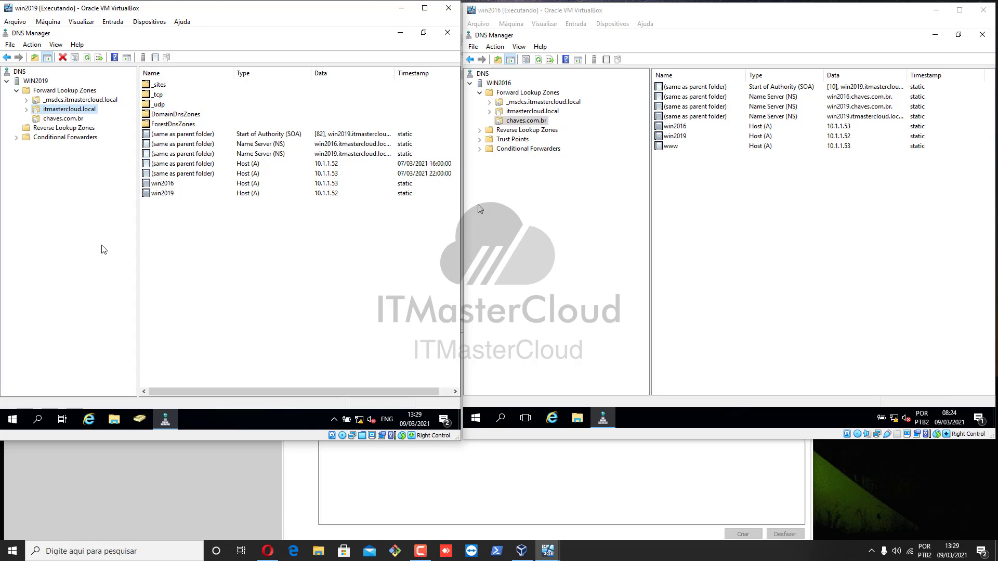
Open the WIN2019 server Properties, showing it listening on all IP addresses (10.1.1.52).
right_click(68, 112)
left_click(44, 85)
right_click(39, 82)
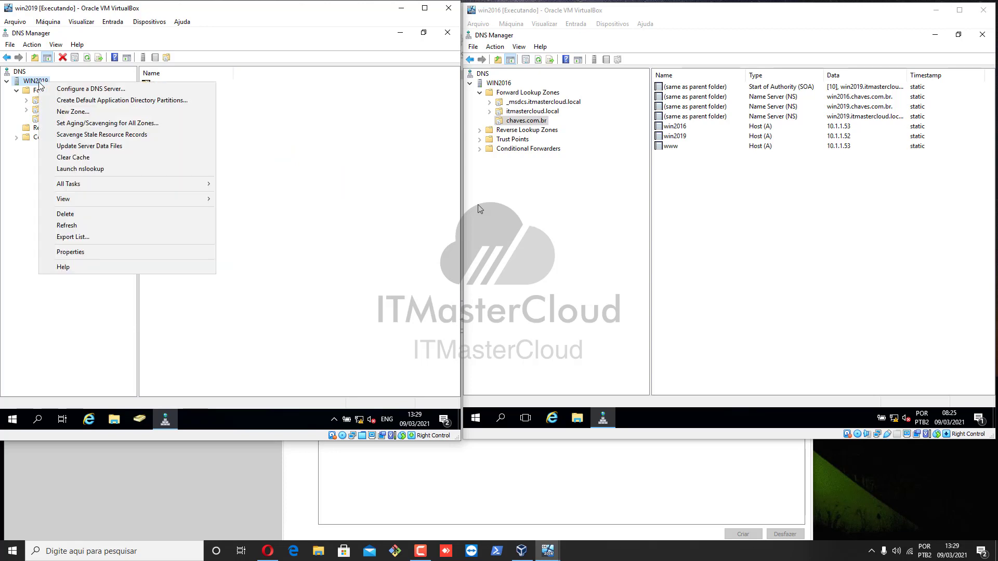
left_click(96, 253)
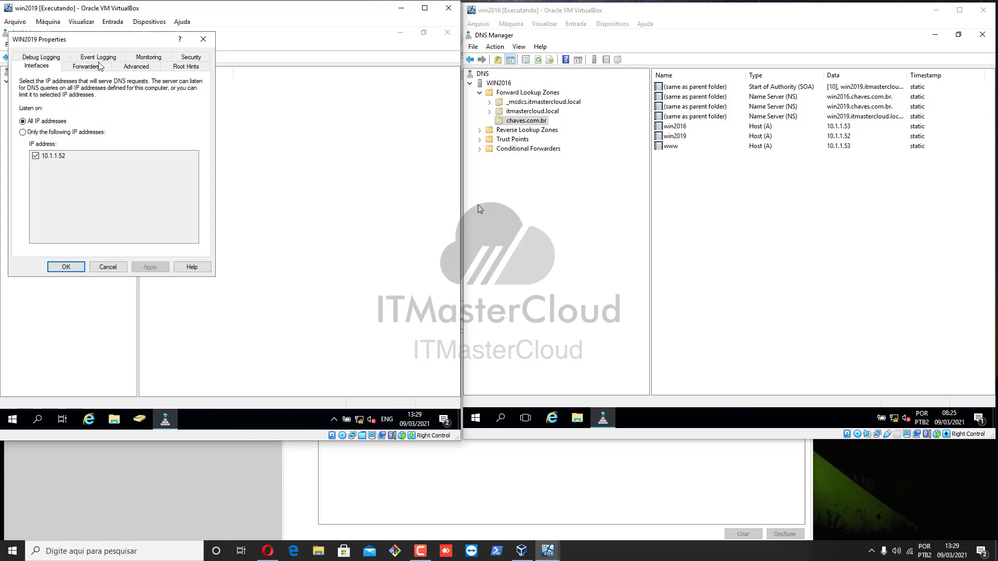
left_click_drag(238, 79, 302, 96)
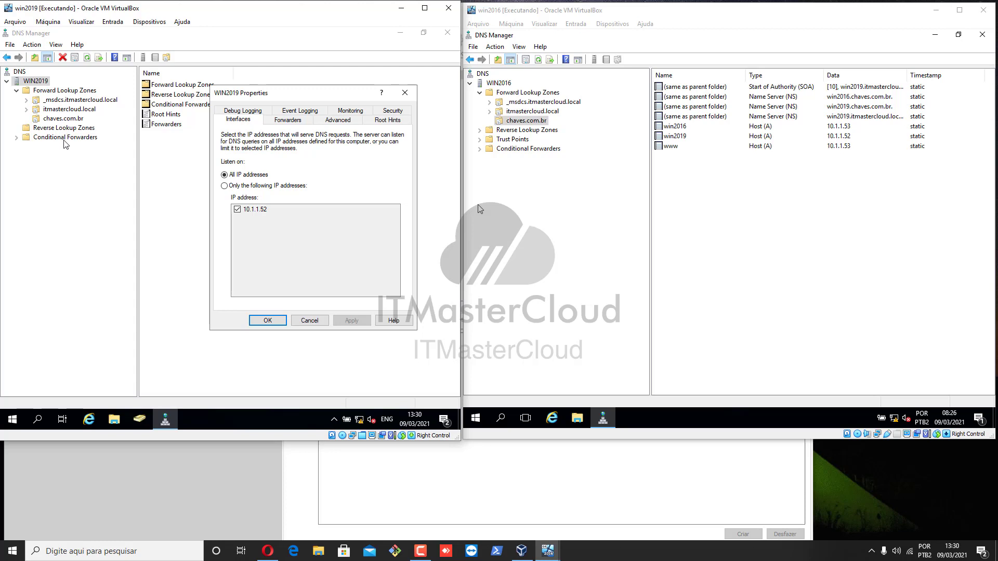
left_click(395, 125)
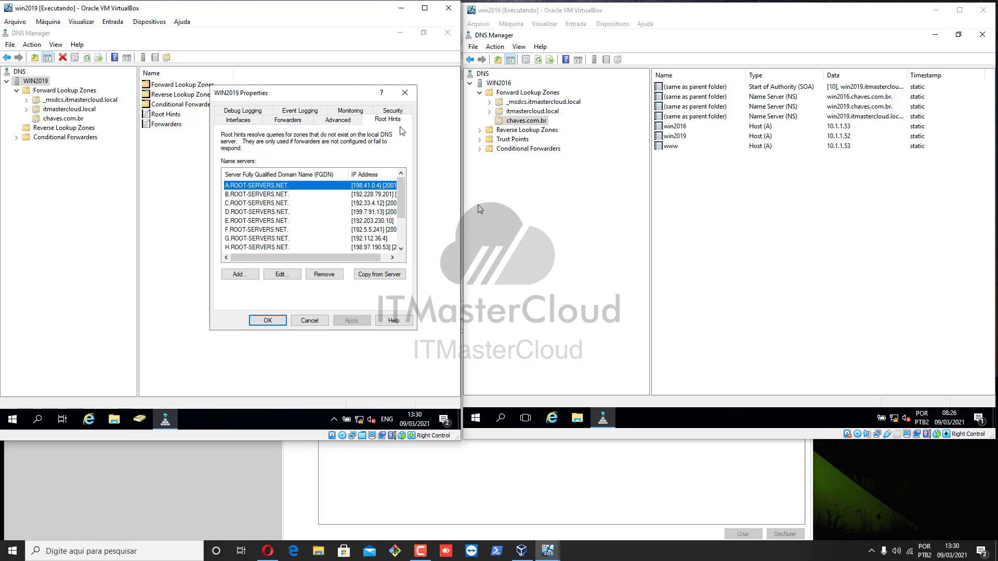
Browse root hints B and C.ROOT-SERVERS.NET, then view the still-empty Forwarders page.
mouse_move(404, 191)
left_mouse_down()
mouse_move(402, 253)
mouse_move(404, 187)
left_mouse_up()
left_click(271, 195)
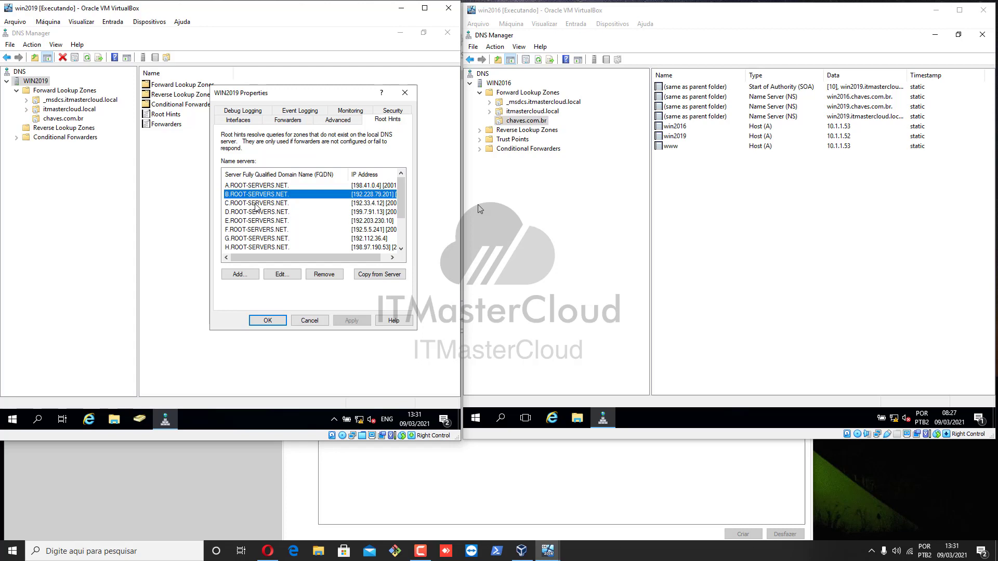
left_click(256, 203)
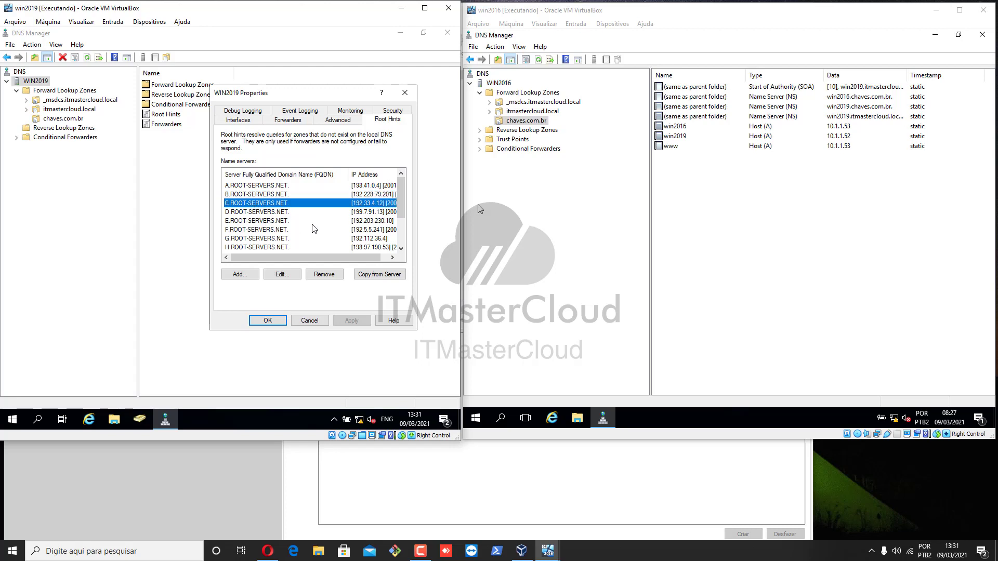
left_click_drag(402, 205, 393, 178)
left_click(288, 123)
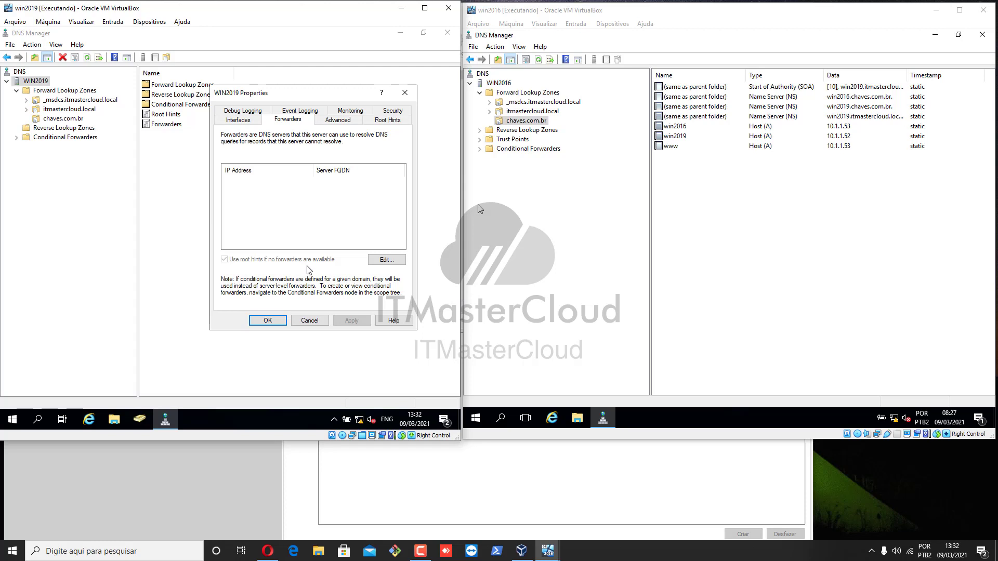
Add 8.8.8.8 (dns.google) to WIN2019's forwarder list, keeping root hints as fallback.
left_click(388, 262)
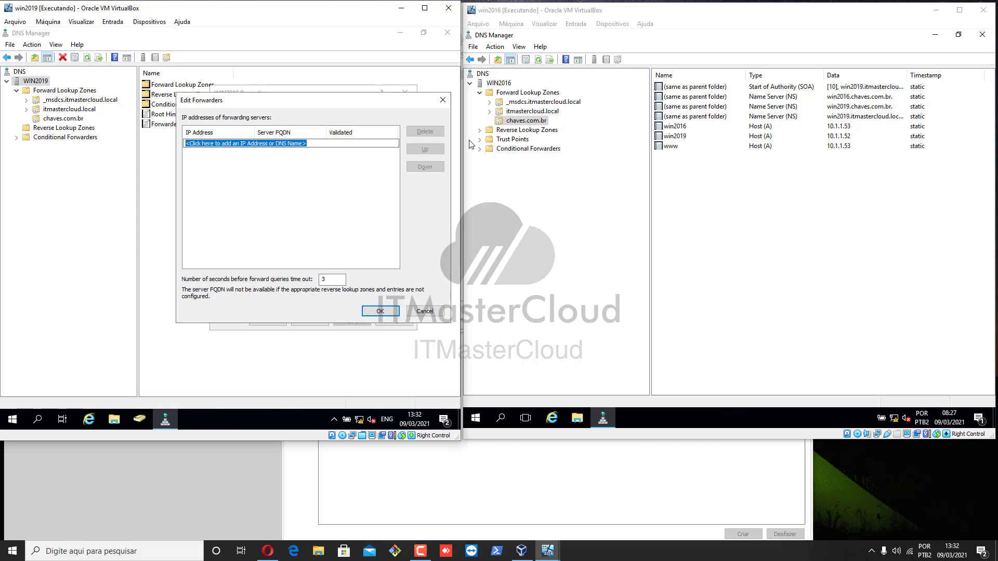
type("8.8")
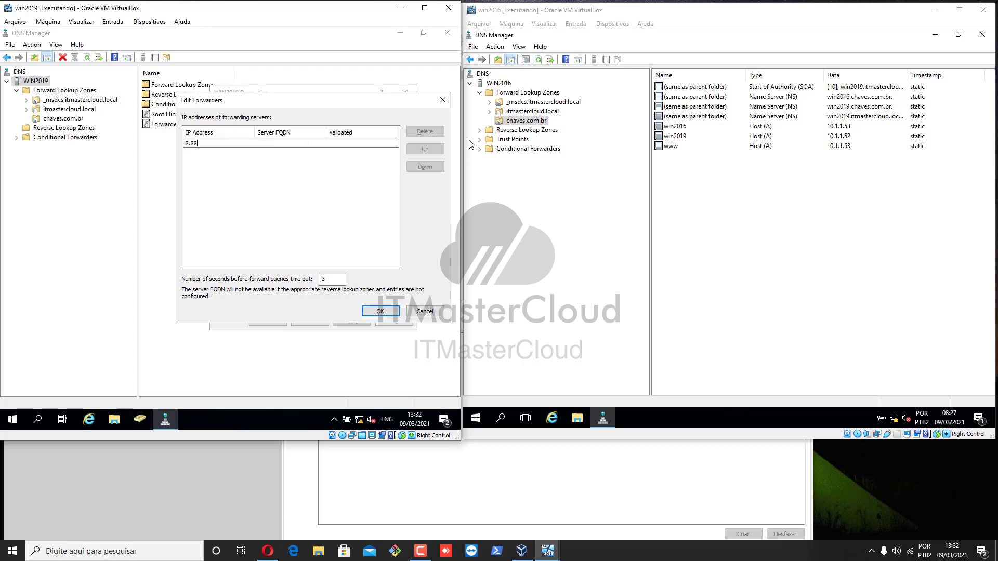
type(".8.8")
key("Return")
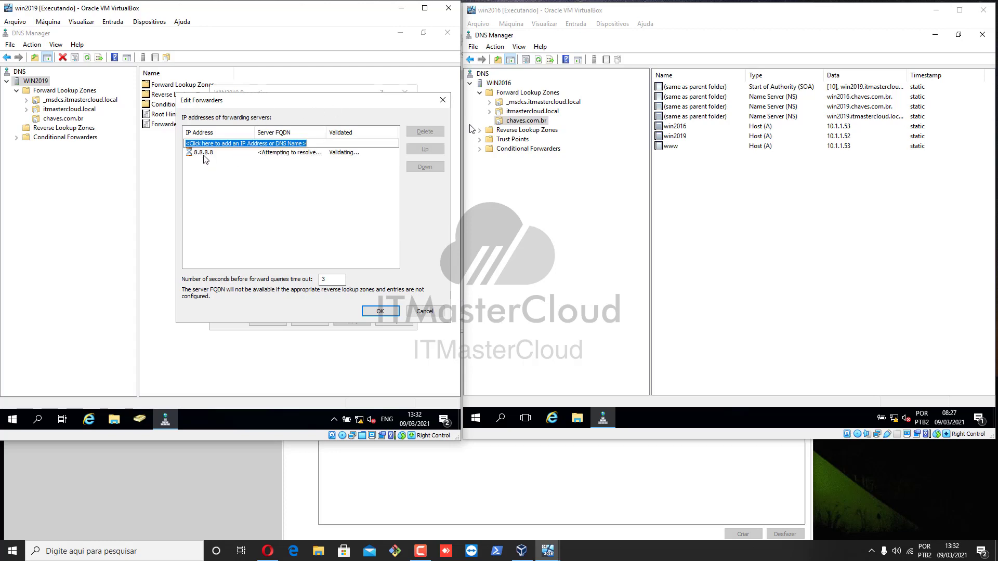
left_click(366, 311)
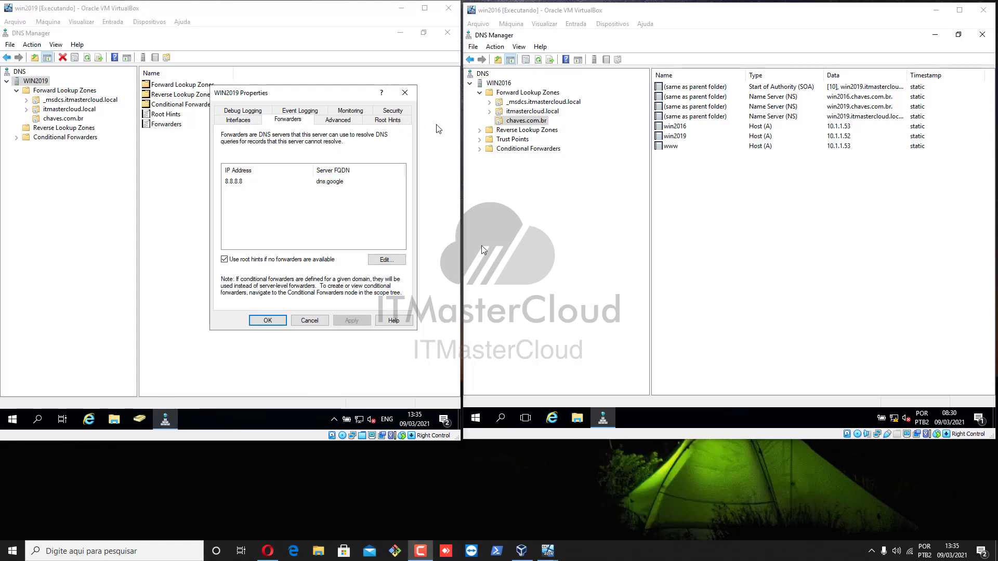
left_click(243, 183)
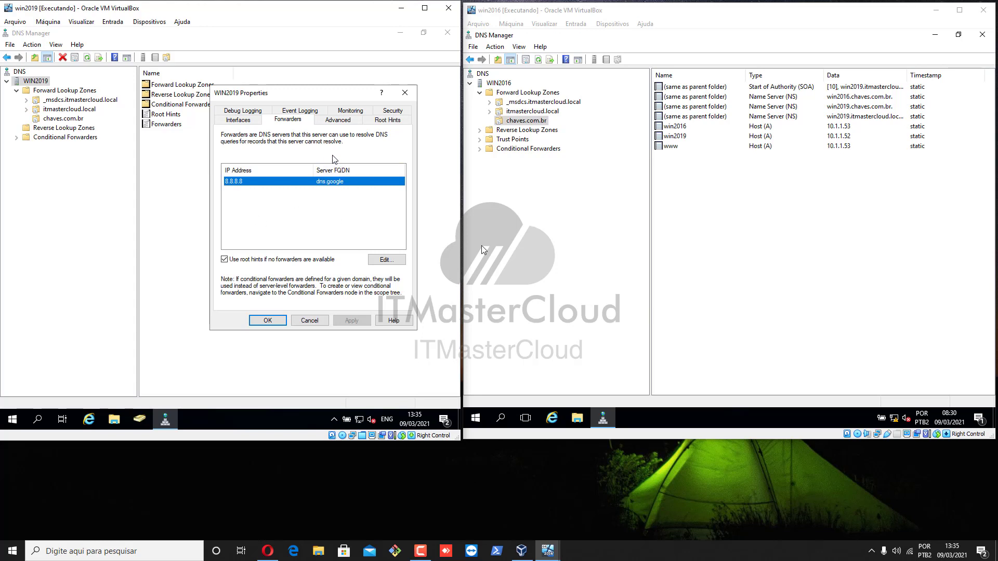
Switch to the Advanced tab of WIN2019 Properties.
left_click(338, 120)
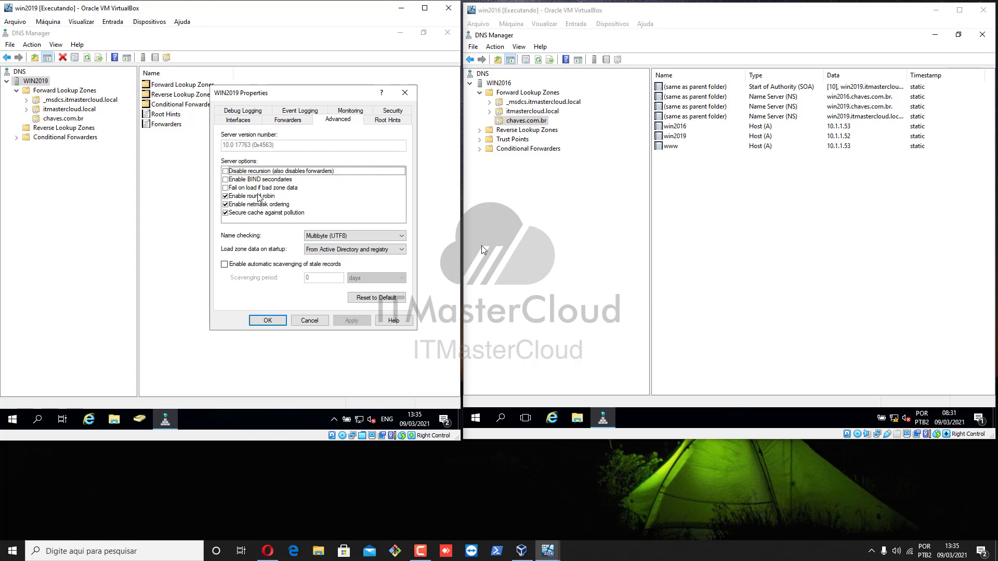
Step through WIN2019's Root Hints and Security tabs, ending on the Monitoring page.
left_click(391, 122)
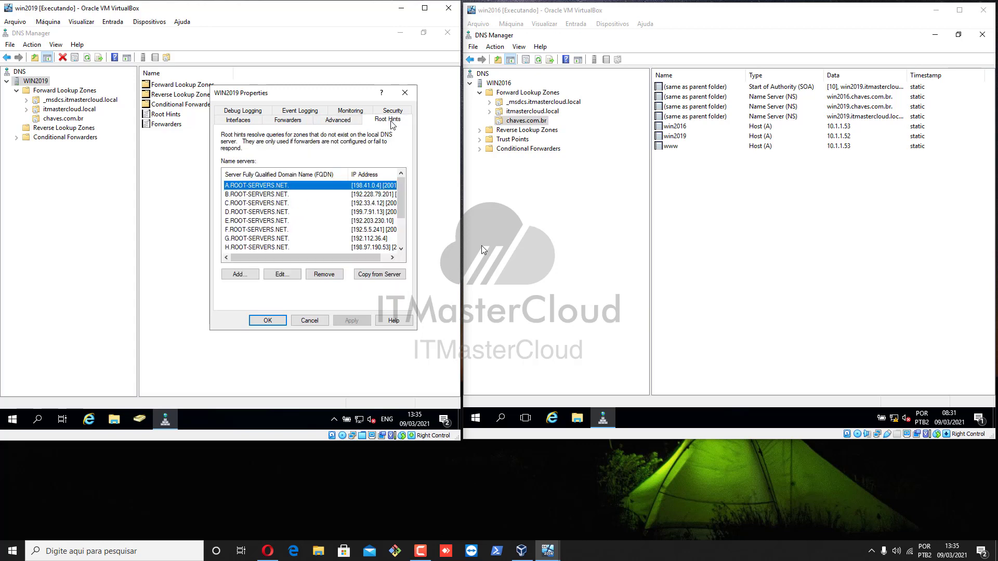
left_click(393, 111)
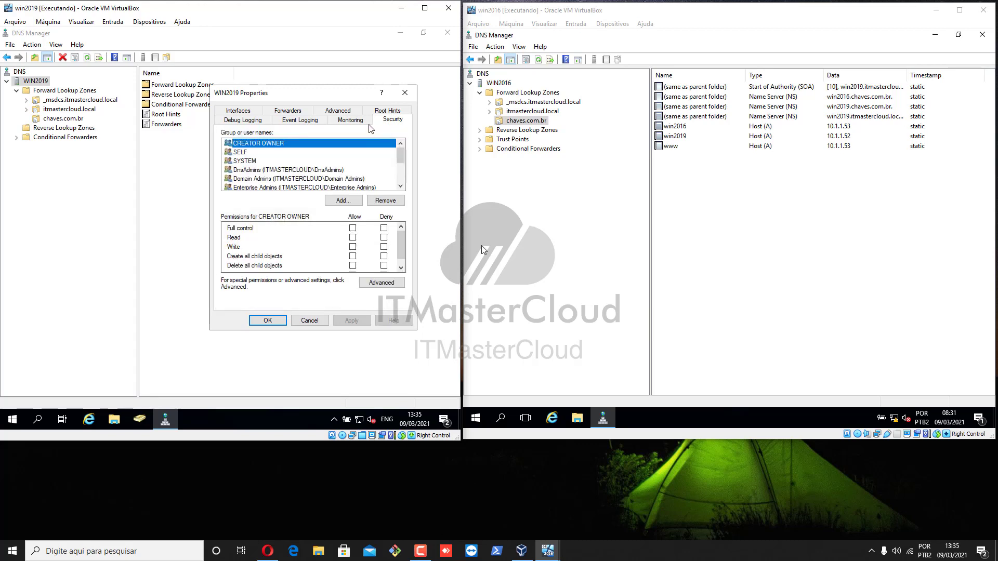
left_click(361, 123)
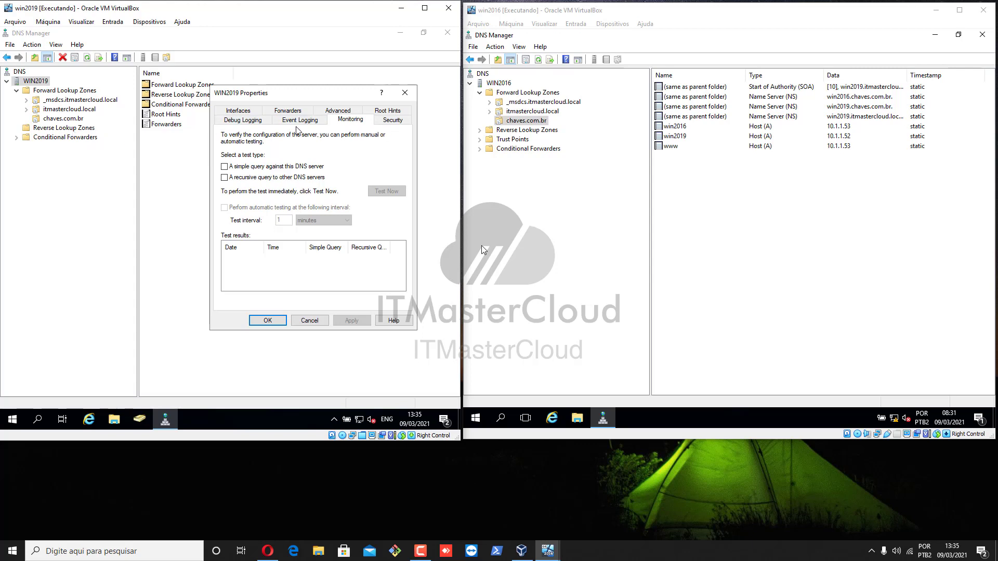
Run the simple and recursive query tests on WIN2019; both pass.
left_click(256, 168)
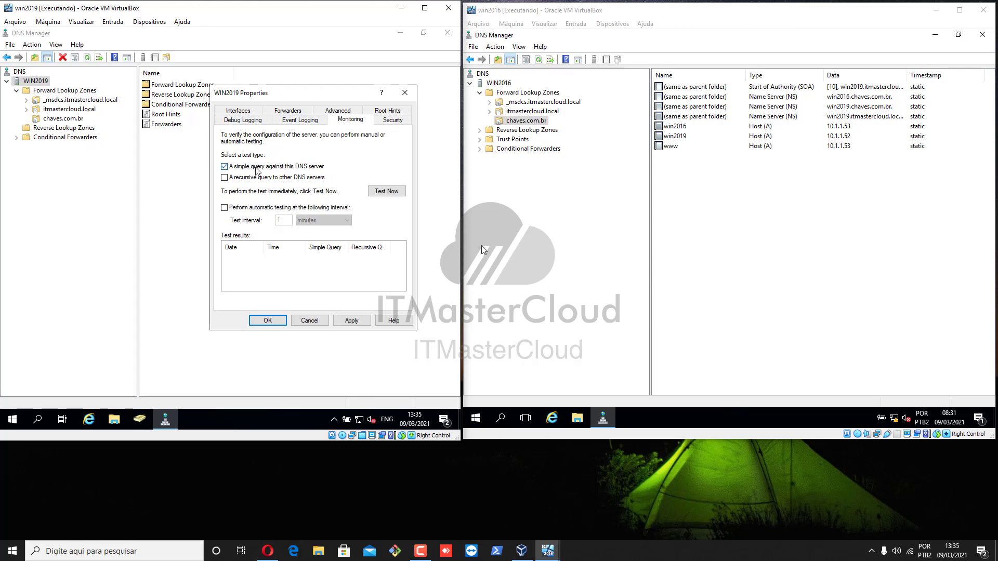
left_click(388, 192)
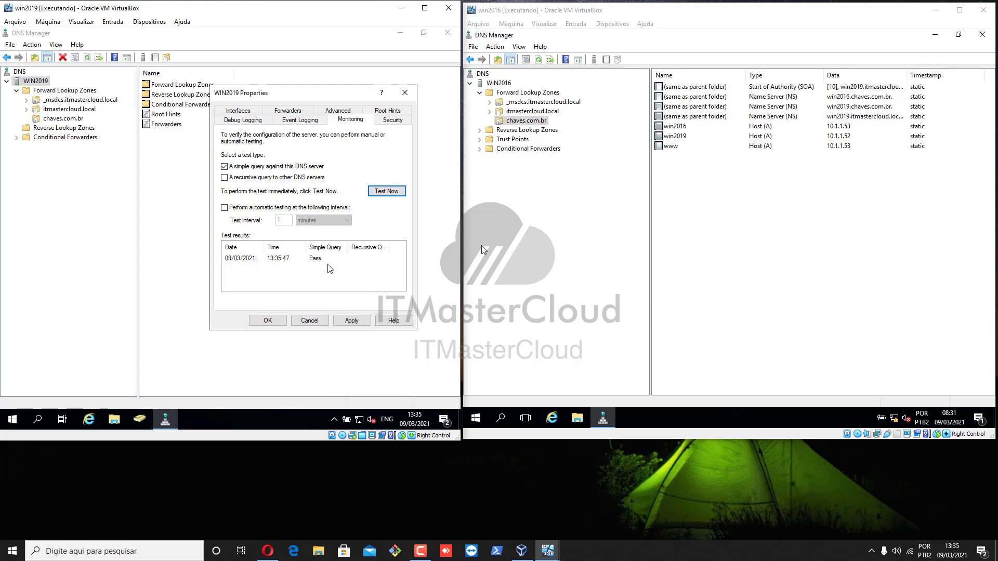
left_click(270, 179)
left_click(384, 193)
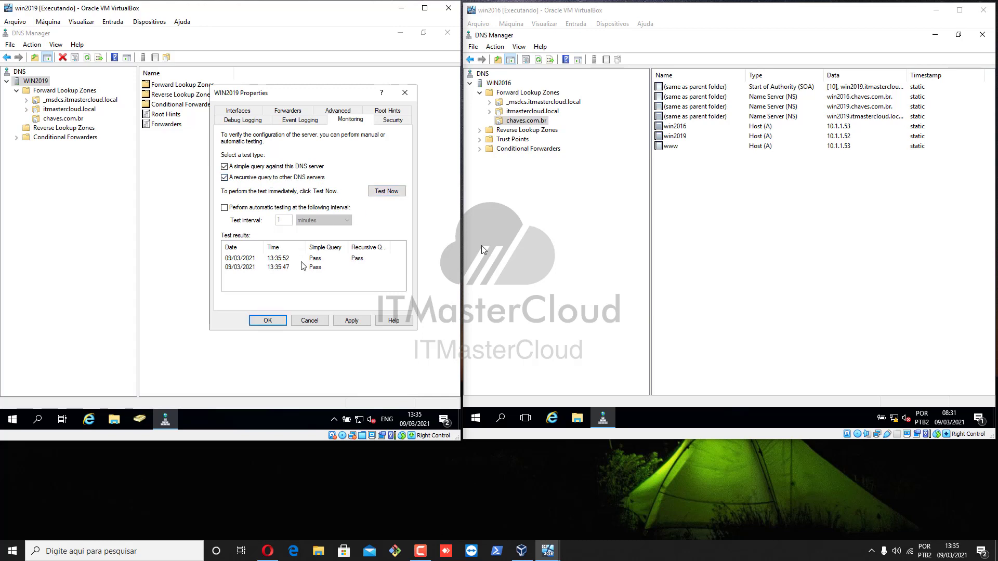
Turn automatic testing back off, clear both test options, apply, and check Event Logging shows All events.
left_click(264, 208)
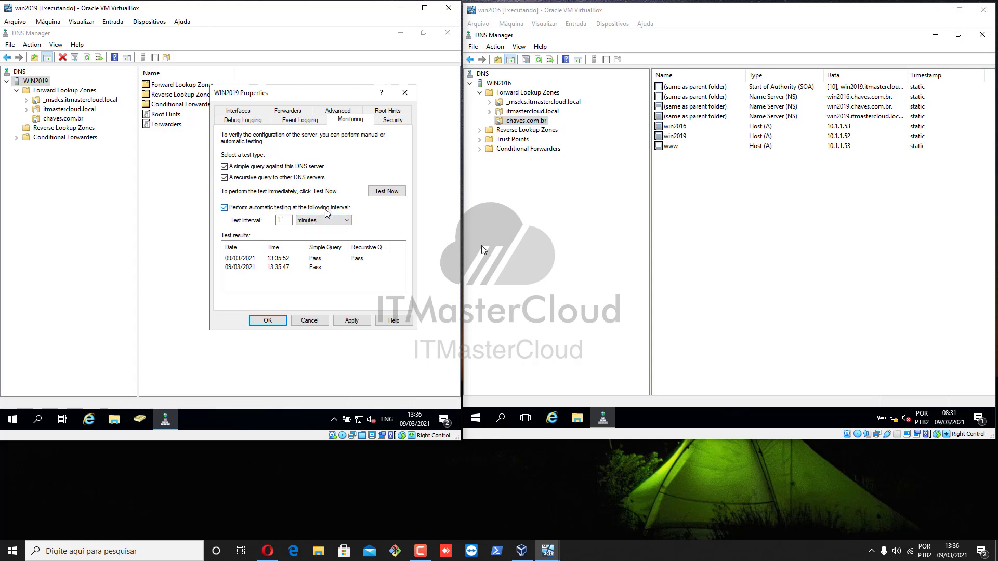
left_click(254, 208)
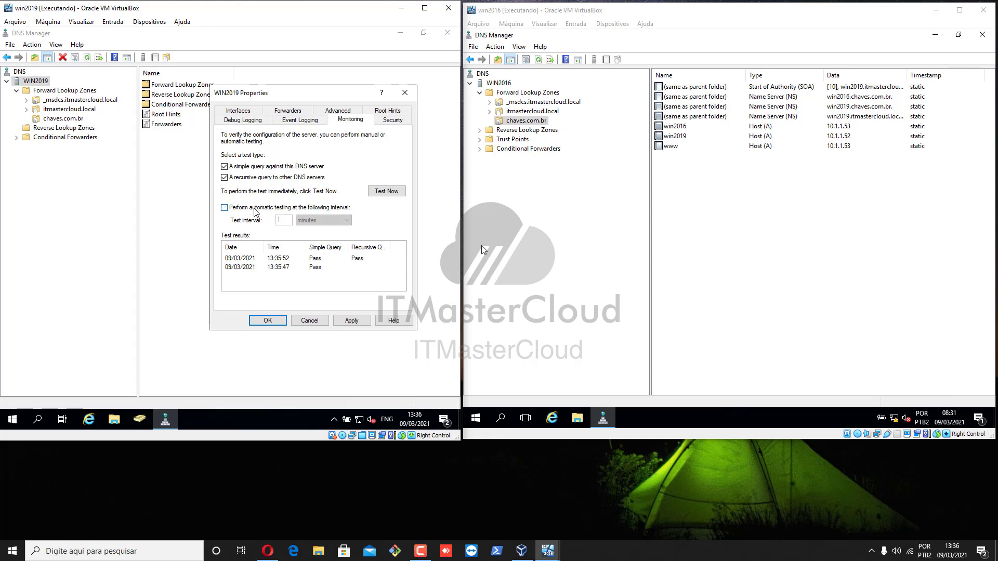
left_click(290, 178)
left_click(292, 167)
left_click(351, 320)
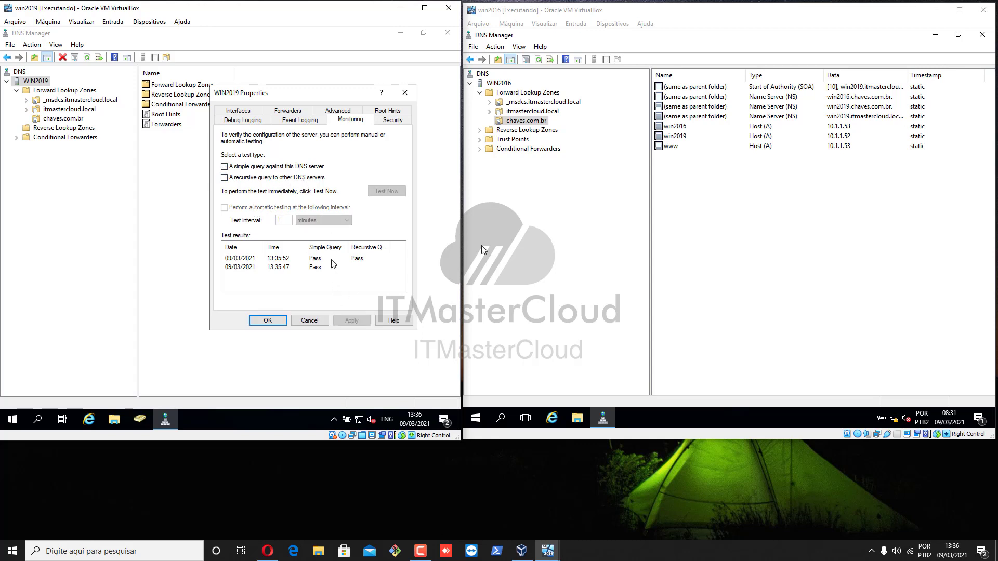
left_click(294, 121)
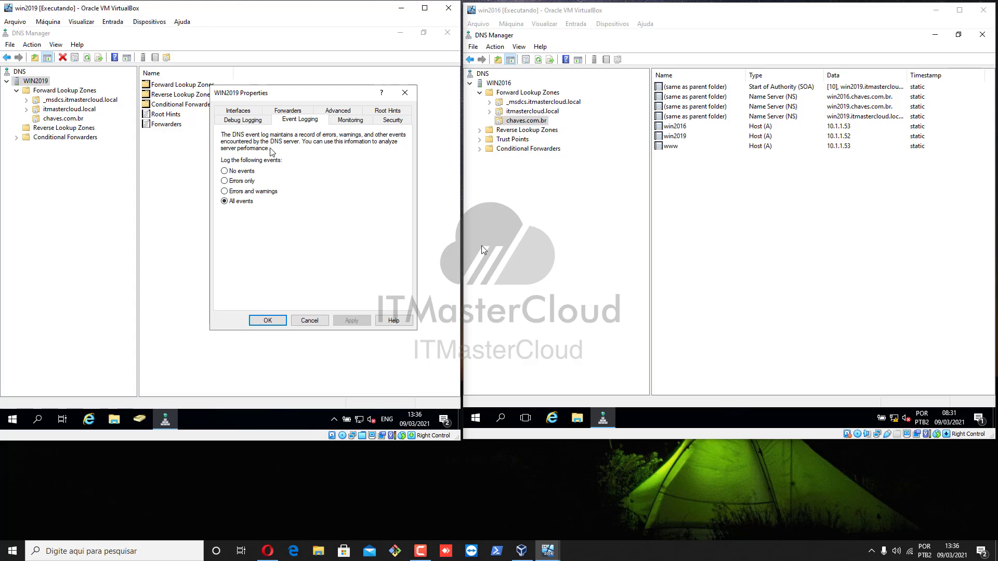
Review Debug Logging (packet logging off, 500000000-byte max) and close WIN2019 Properties with OK.
left_click(263, 124)
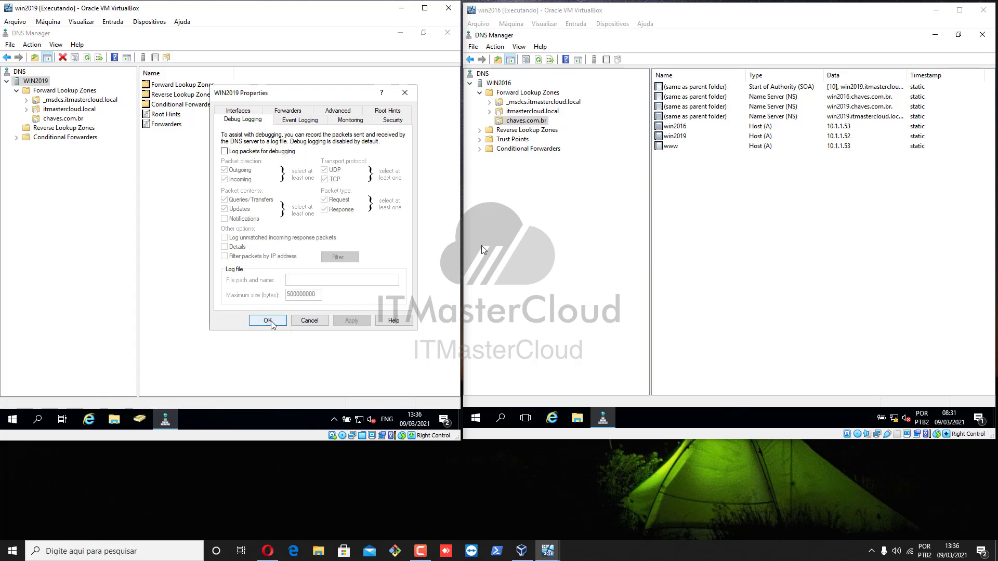
left_click(268, 321)
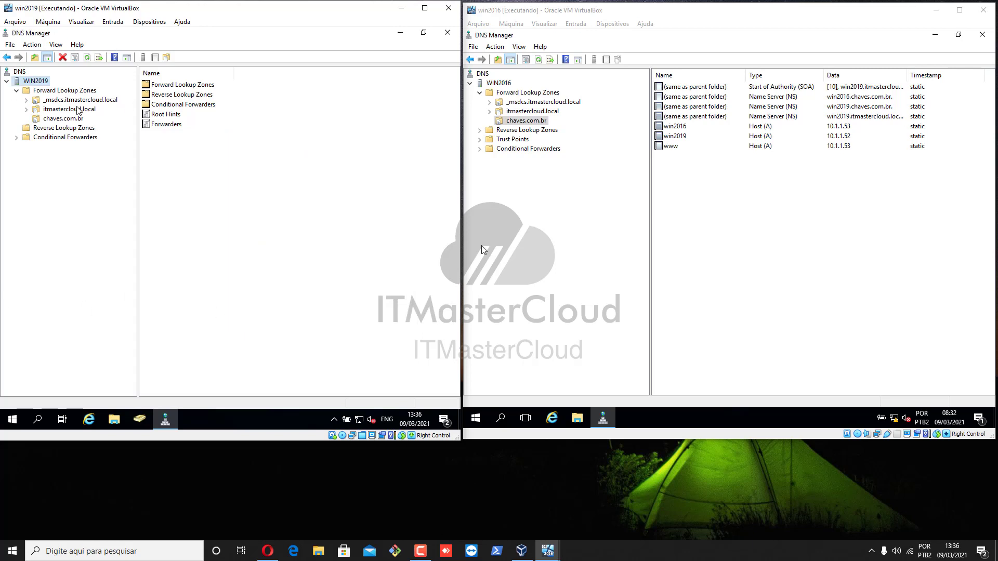
left_click(42, 128)
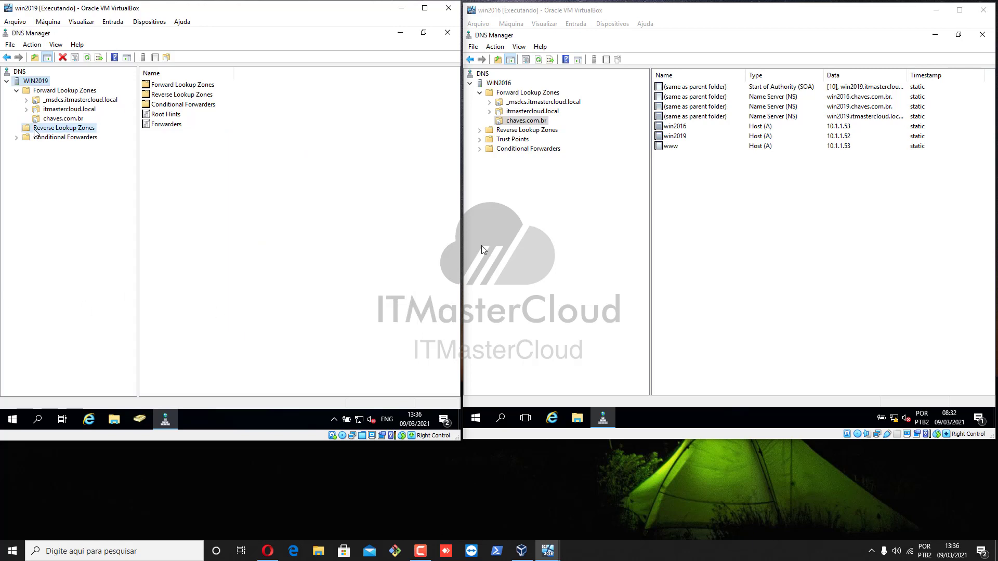
left_click(64, 119)
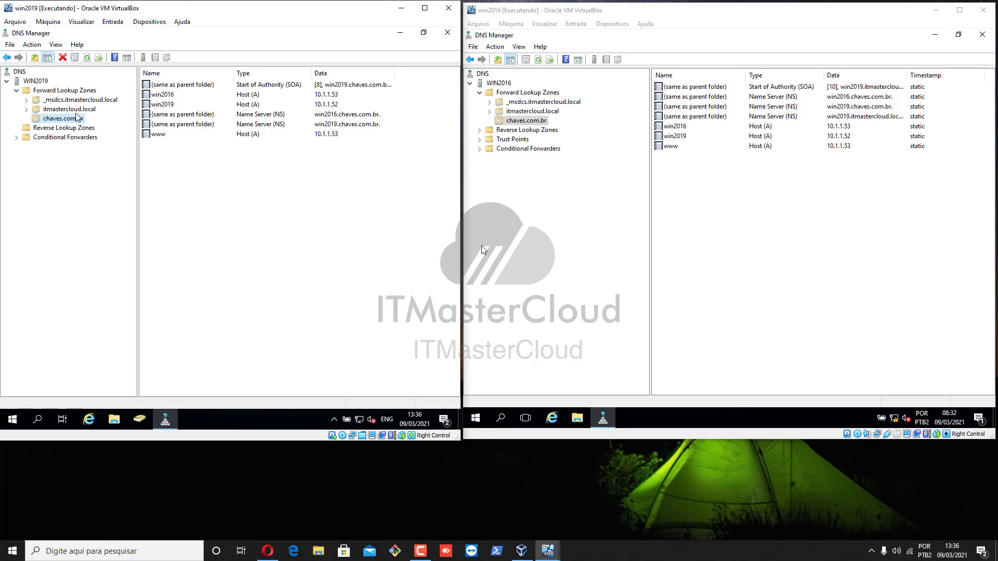
left_click(76, 110)
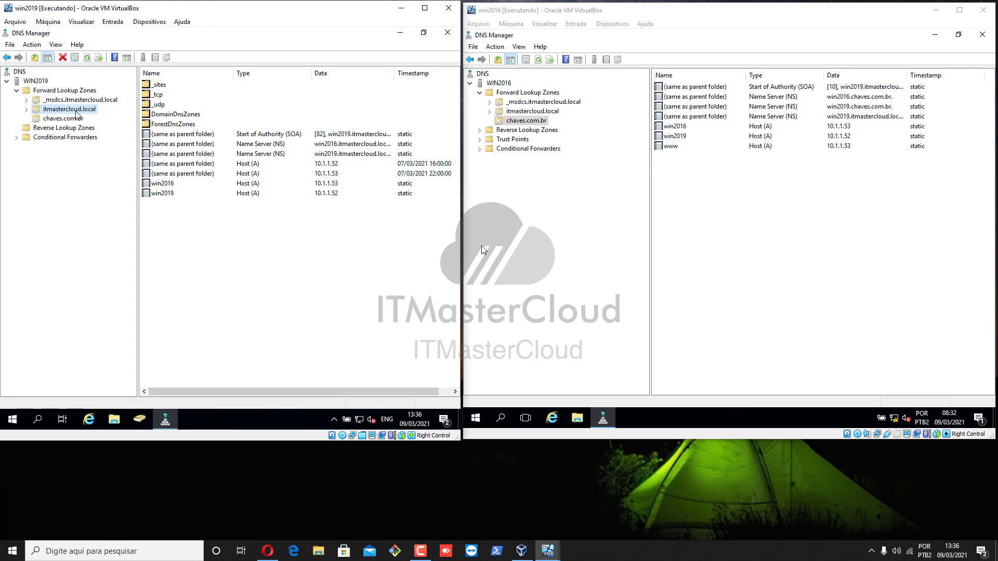
left_click(252, 194)
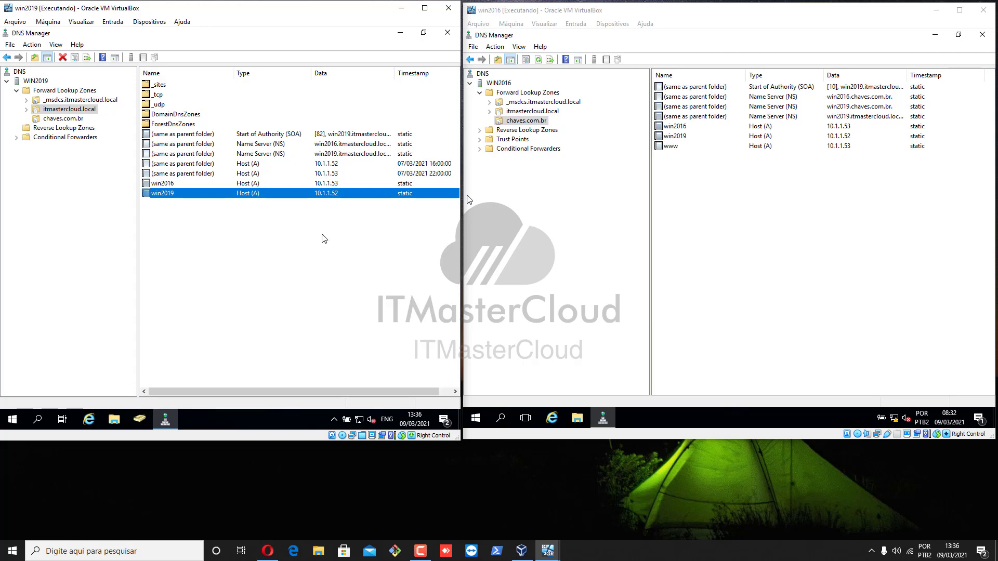
left_click(269, 185)
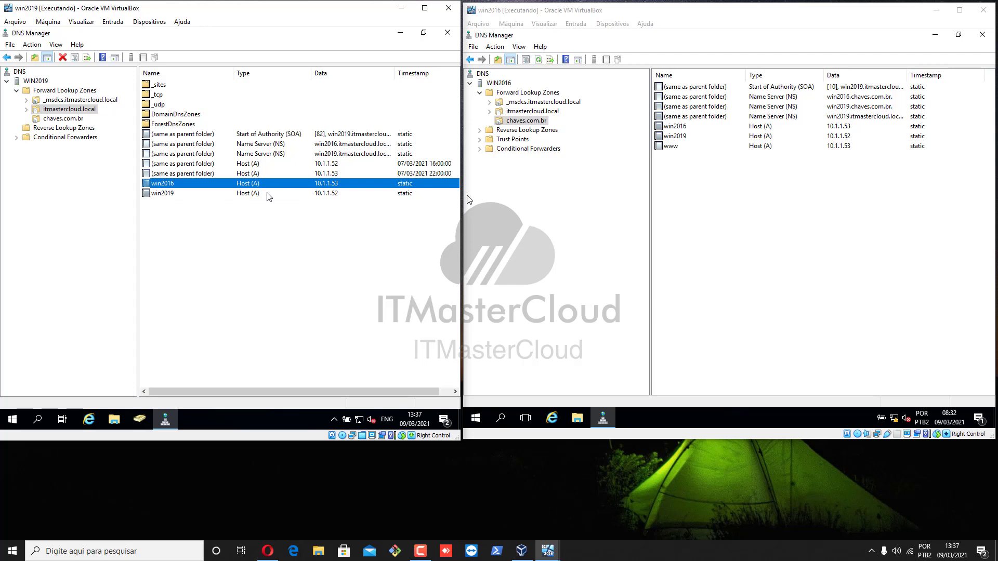
left_click(269, 195)
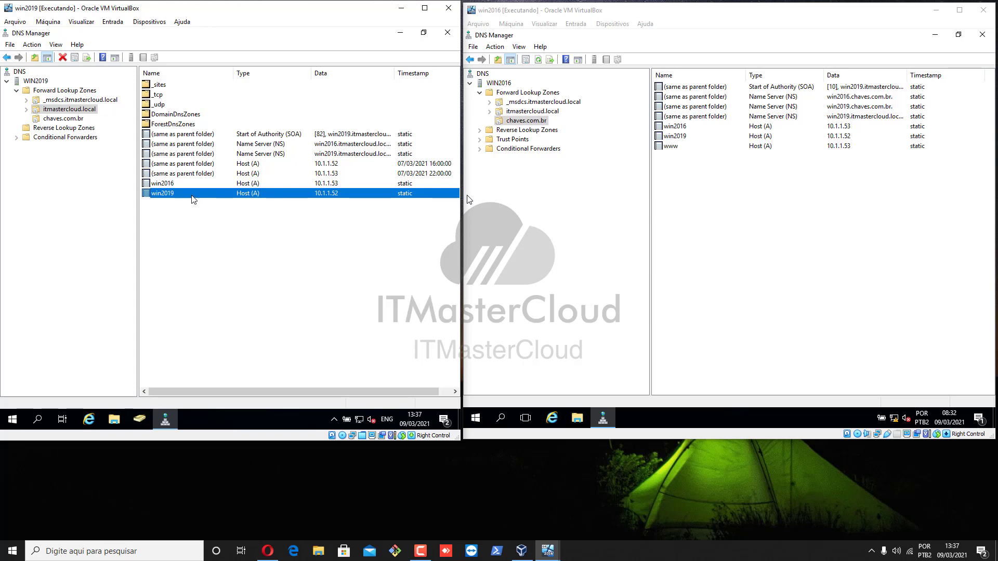
right_click(81, 110)
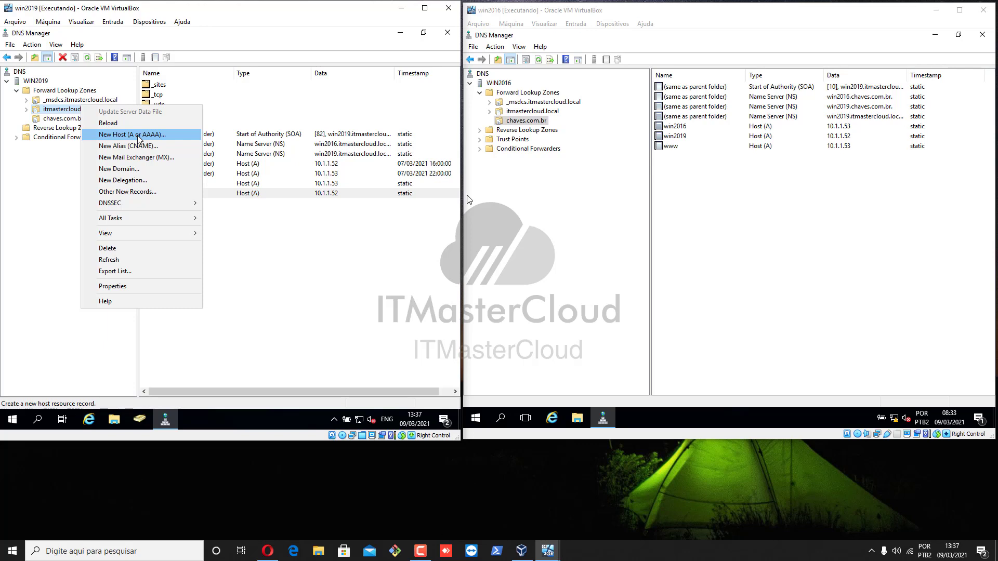
left_click(139, 138)
left_click_drag(235, 138, 259, 235)
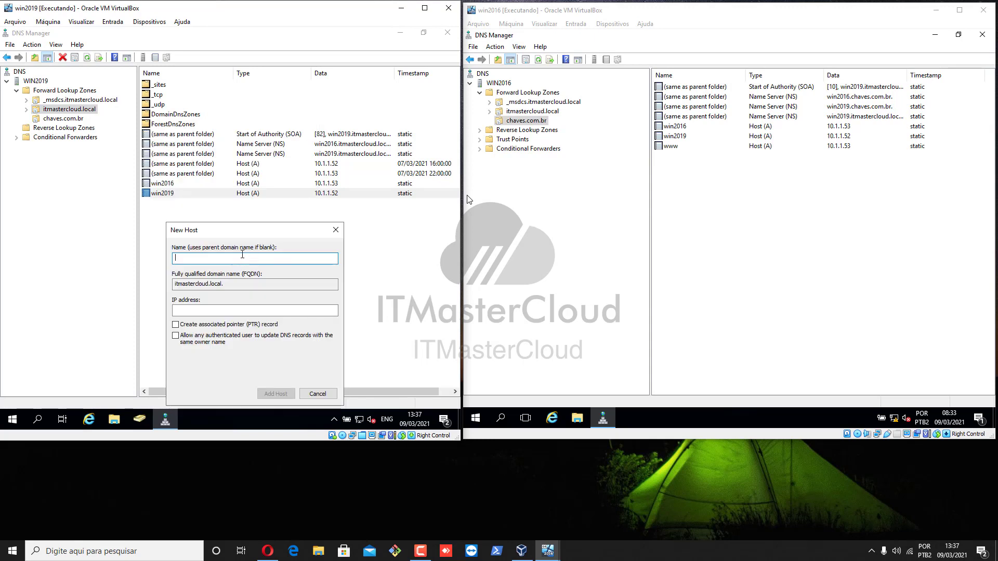
type("cliente01")
key("Tab")
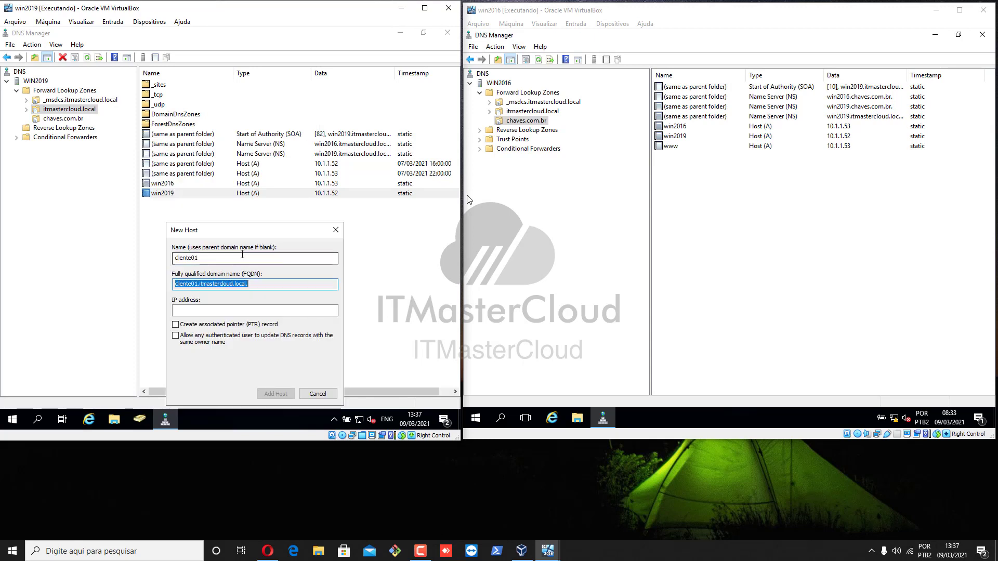
key("Tab")
type("10")
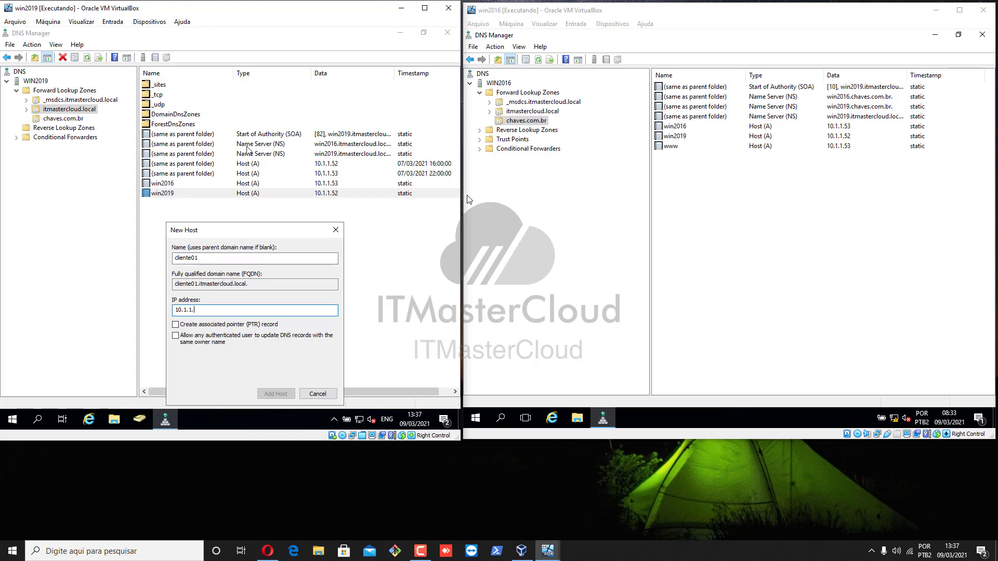
type(".1.1.150")
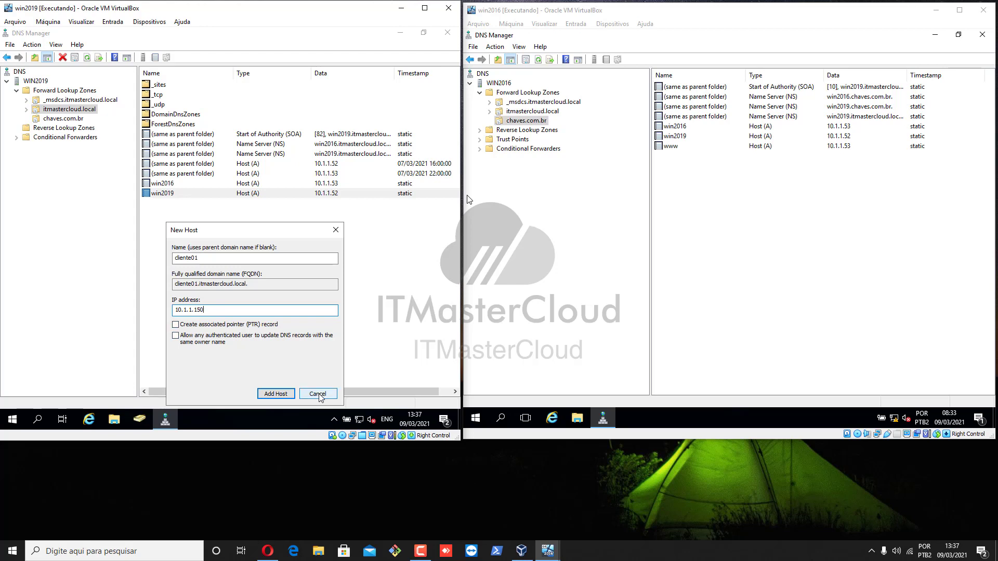
left_click(319, 395)
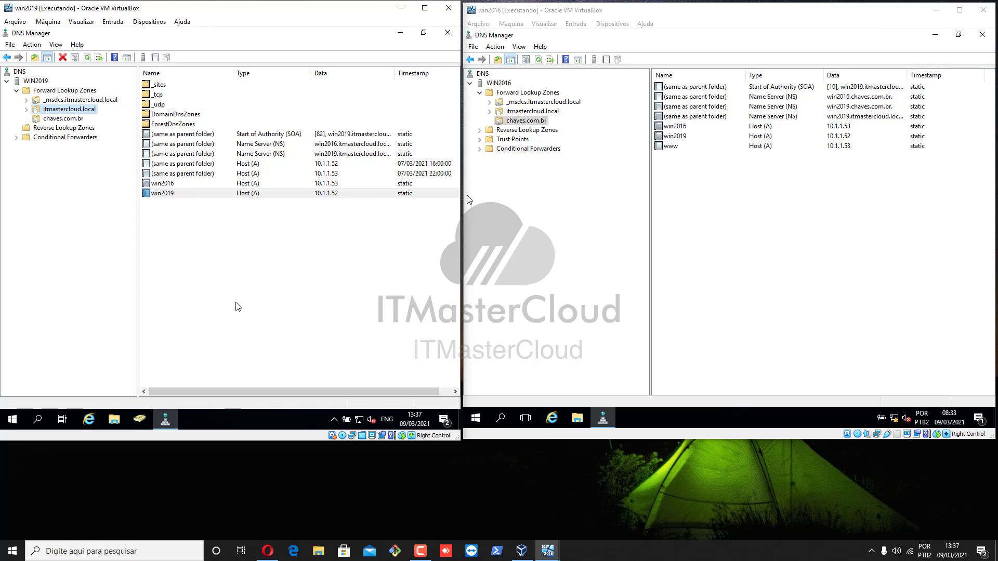
Launch the New Zone Wizard from Reverse Lookup Zones on win2019.
left_click(256, 293)
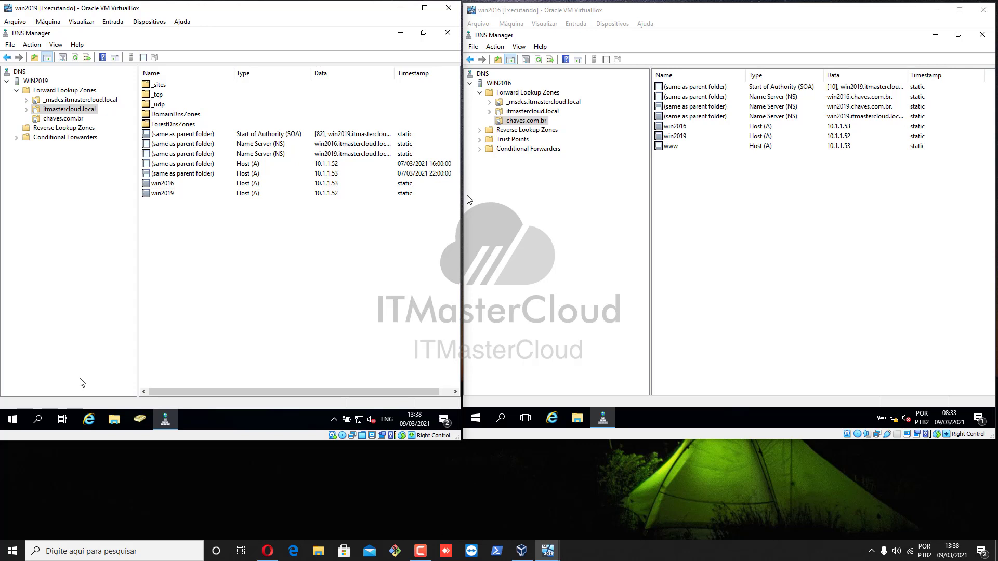
left_click(52, 127)
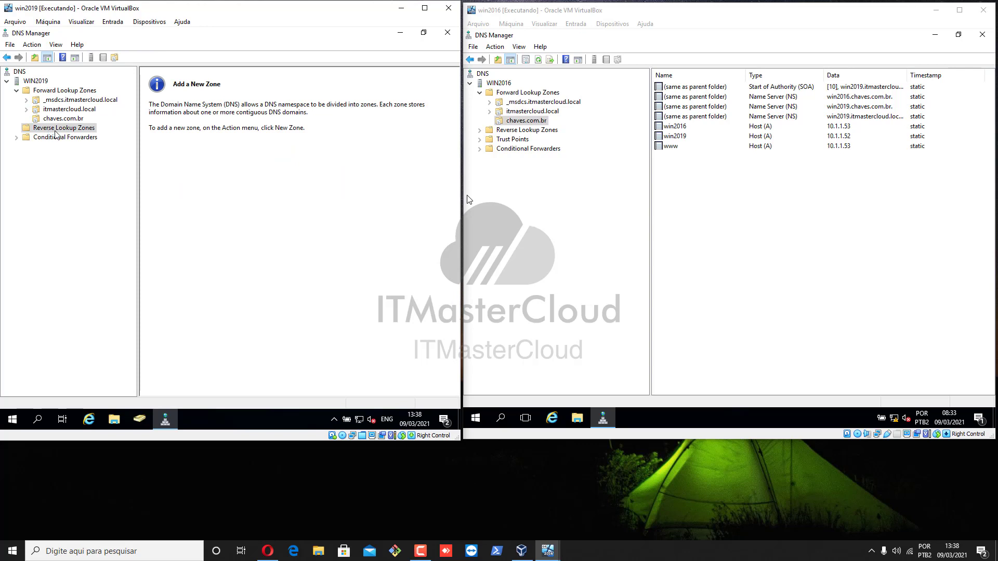
left_click(64, 120)
left_click(62, 130)
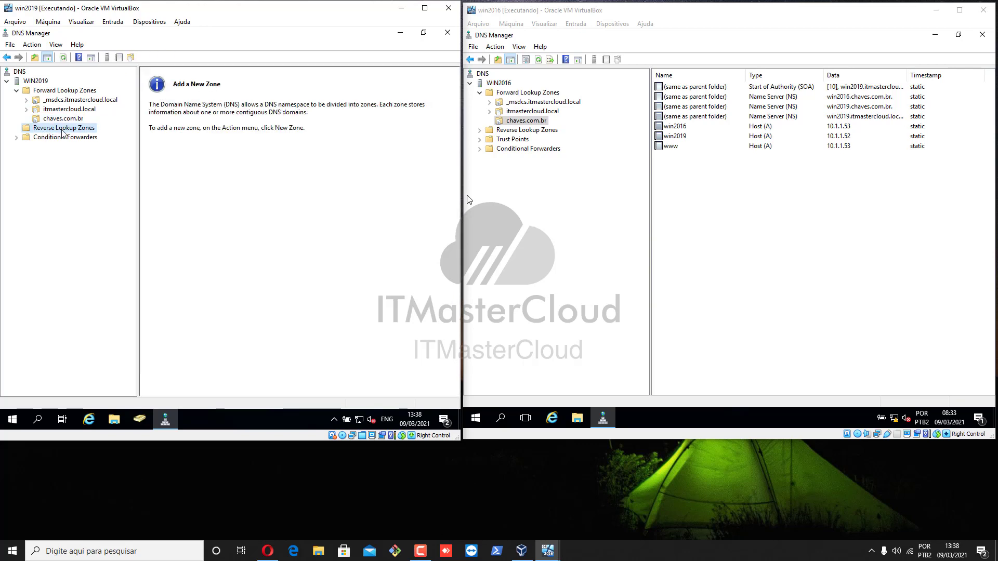
right_click(63, 132)
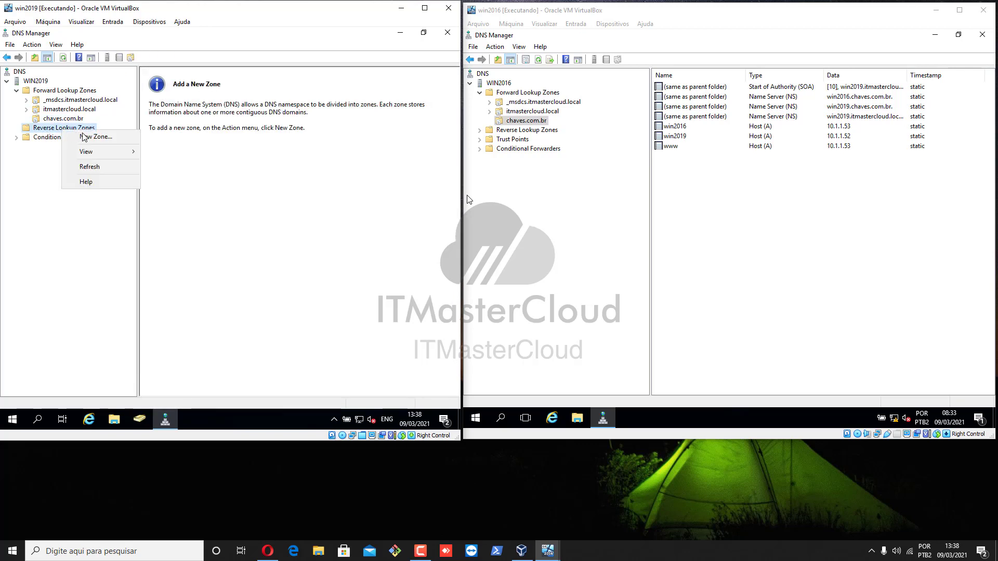
left_click(87, 138)
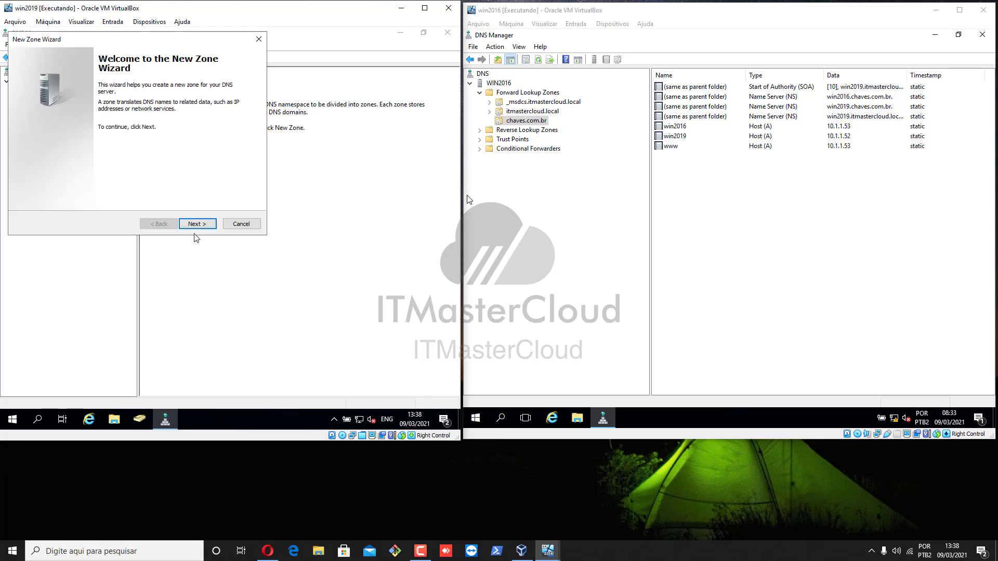
Choose an AD-stored primary zone, domain-wide replication and IPv4 reverse lookup in the wizard.
left_click(195, 225)
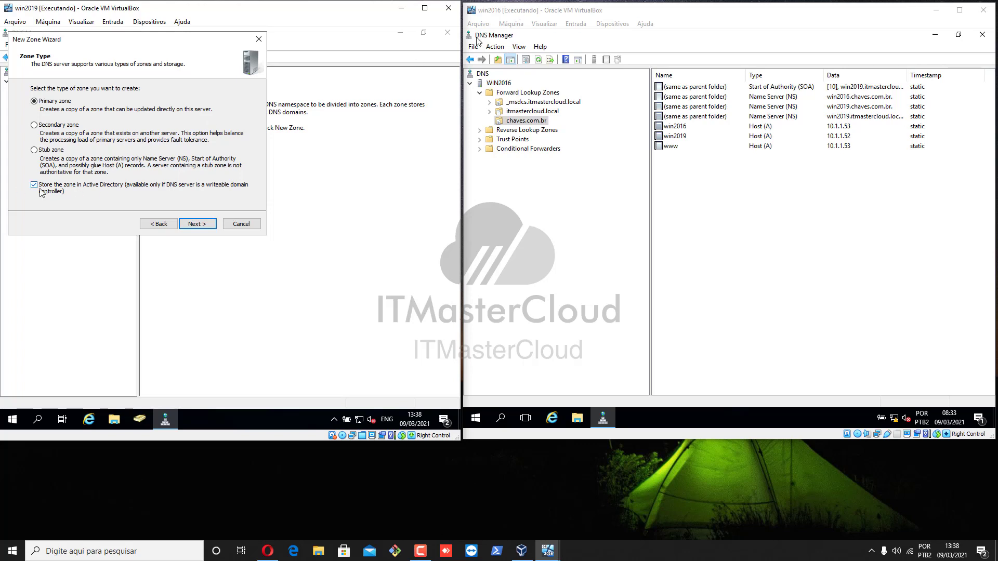
left_click(202, 228)
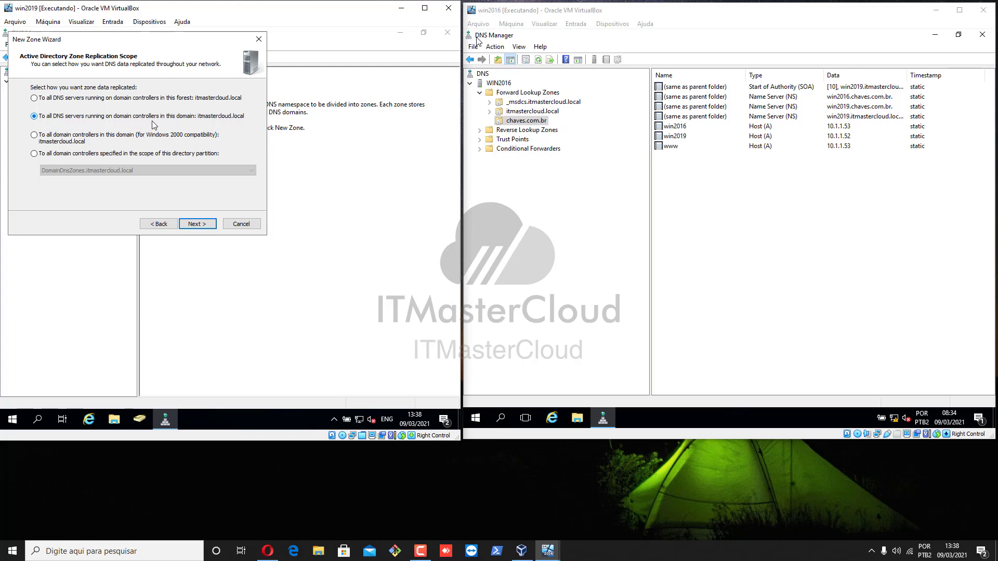
left_click(199, 225)
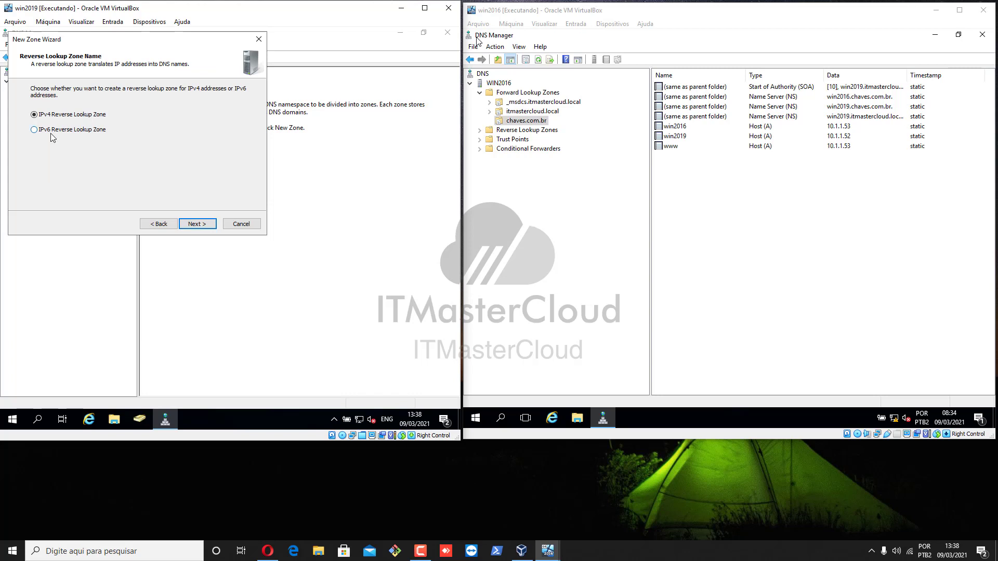
left_click(194, 223)
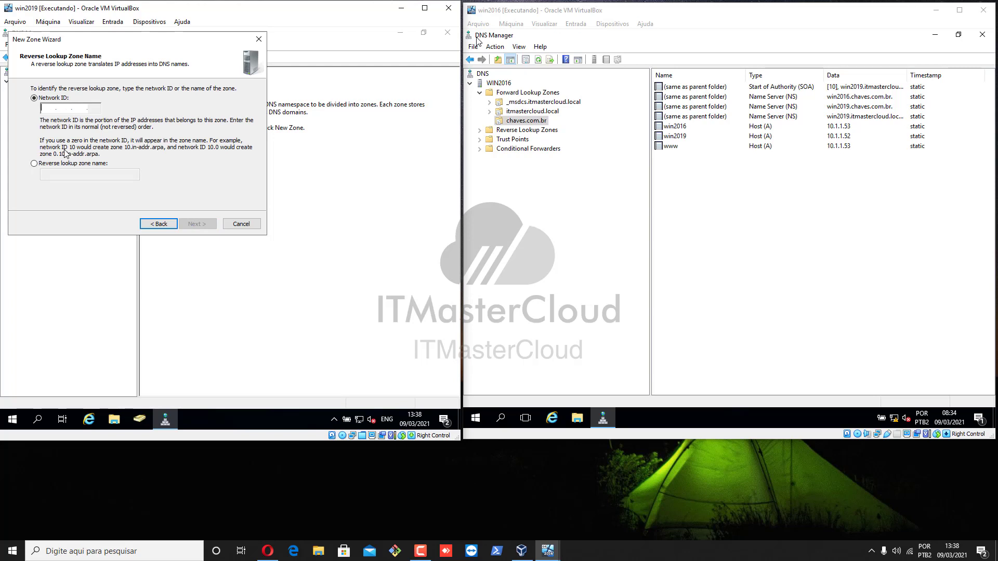
Enter network ID 10.1.1, allow nonsecure and secure updates, and finish, which raises a partition error.
type("10.1.1")
left_click(197, 226)
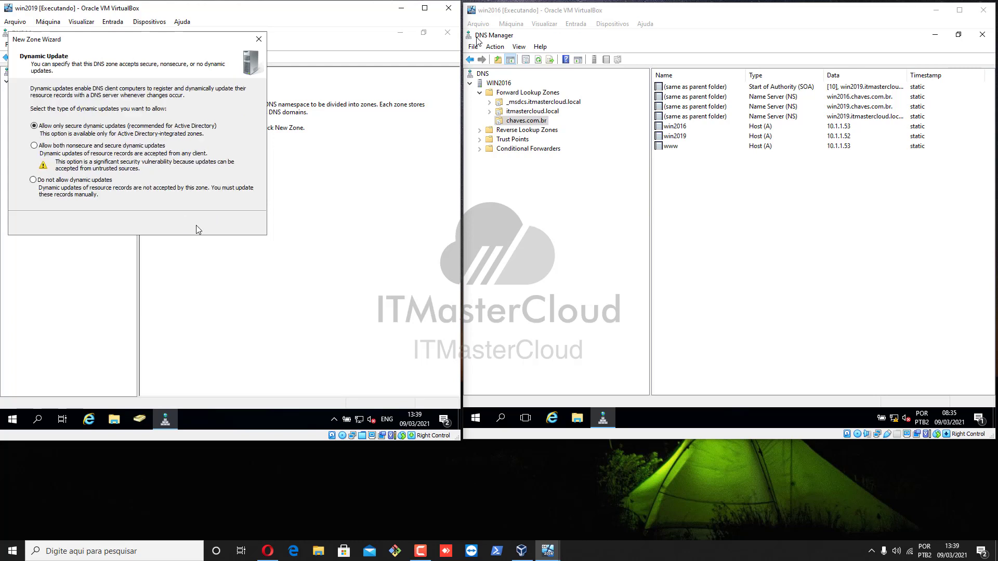
left_click(77, 147)
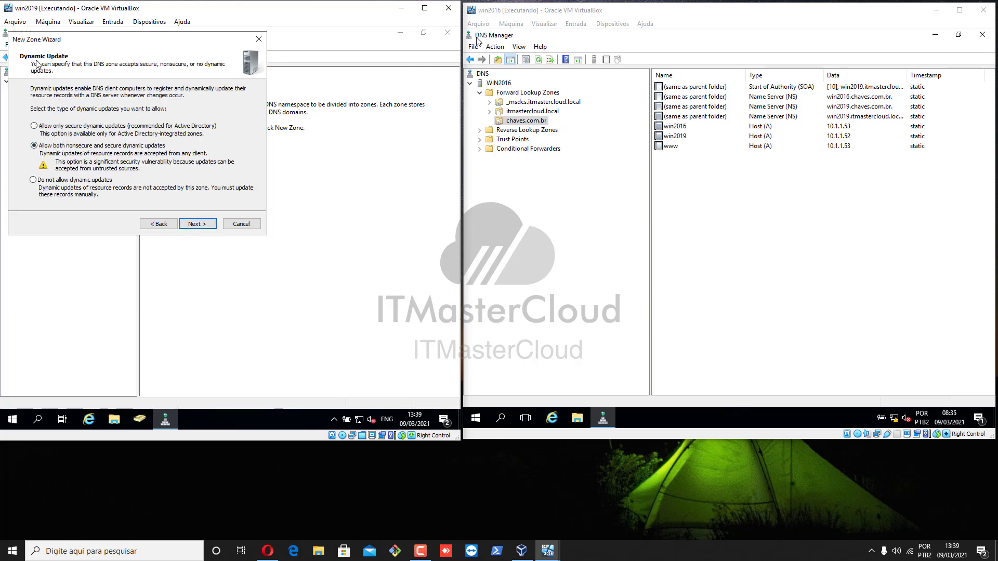
left_click(212, 226)
left_click(211, 226)
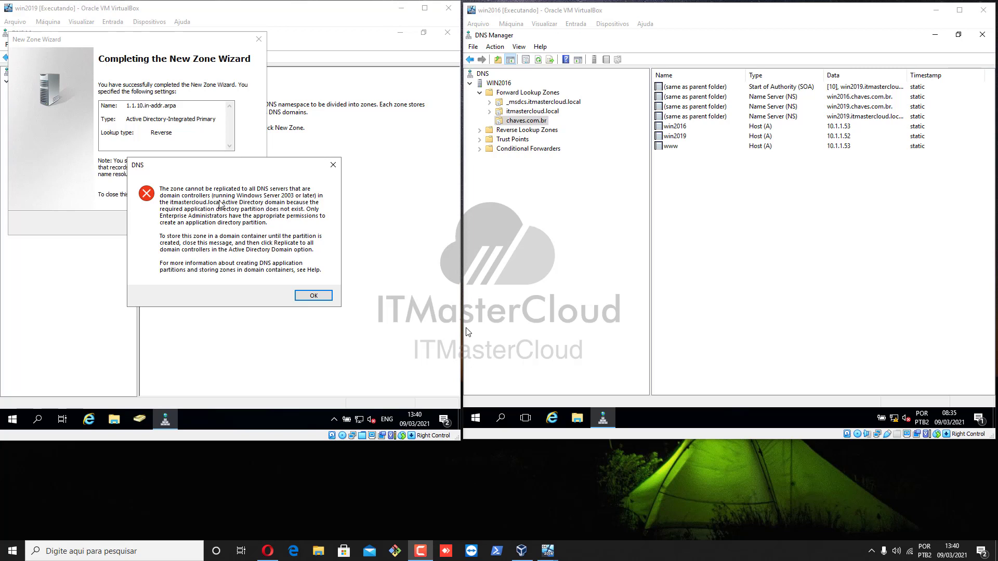
Dismiss the partition error, go back to reselect the replication scope, and return to the summary.
left_click(314, 295)
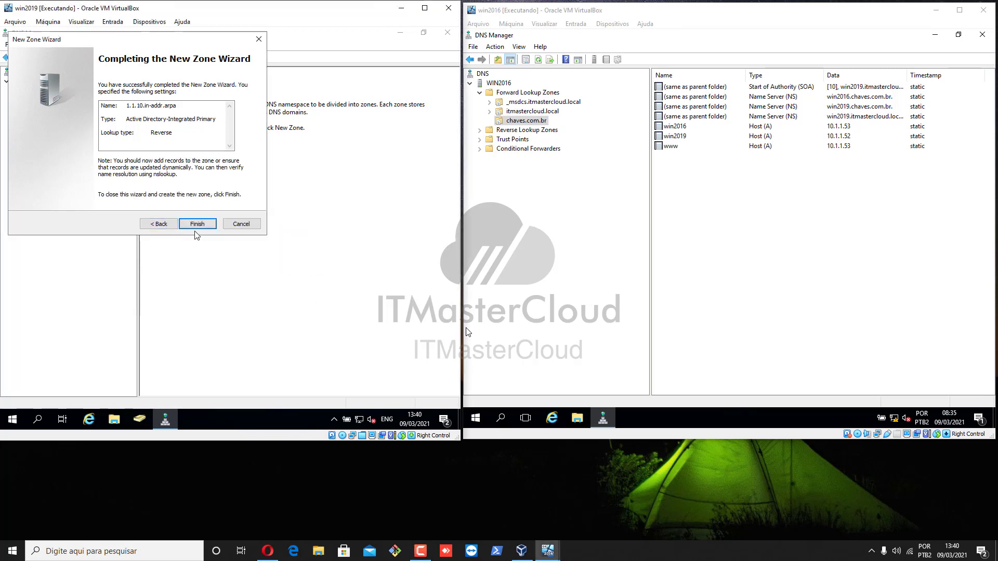
left_click(165, 226)
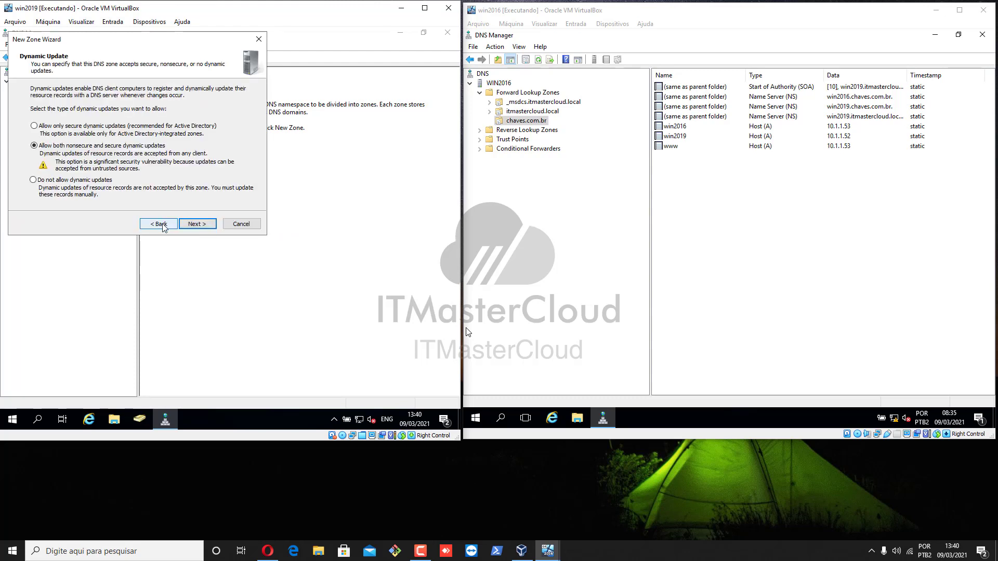
left_click(153, 225)
left_click(152, 225)
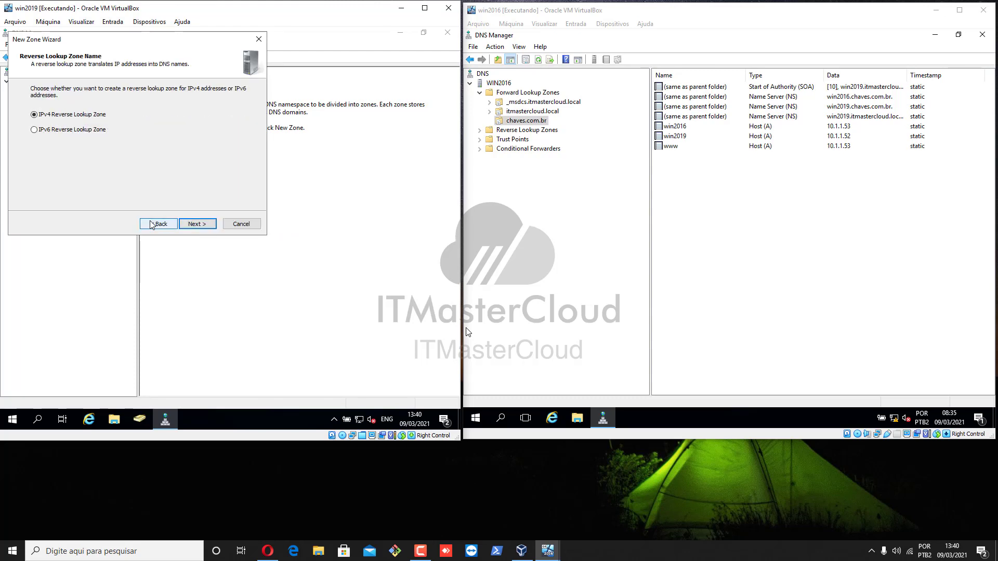
left_click(152, 225)
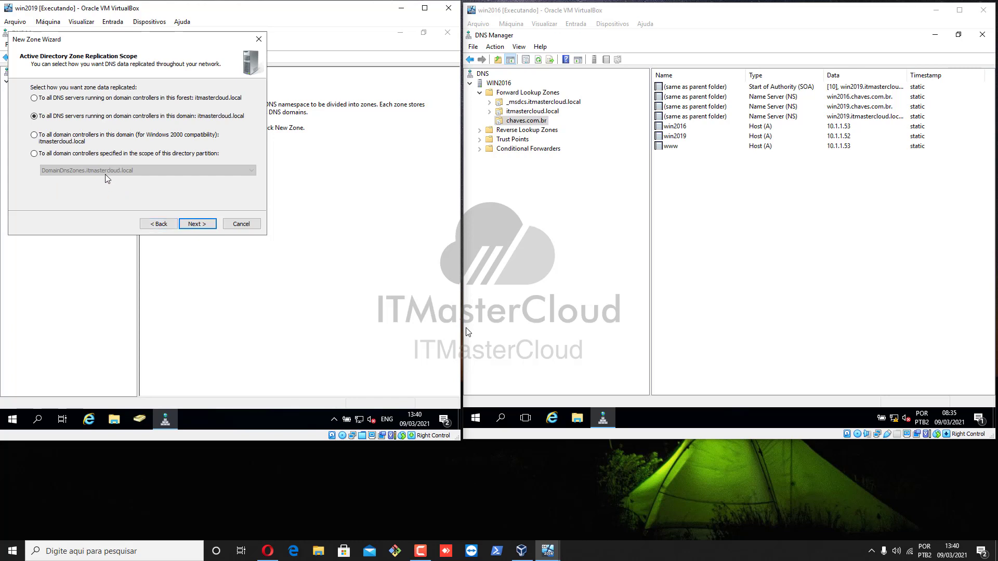
left_click(127, 154)
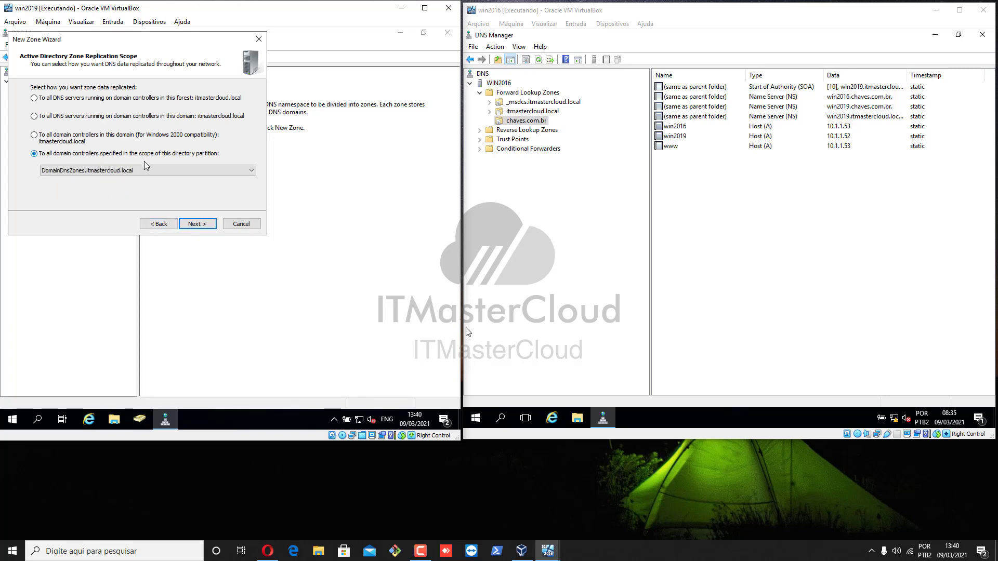
left_click(83, 137)
left_click(92, 118)
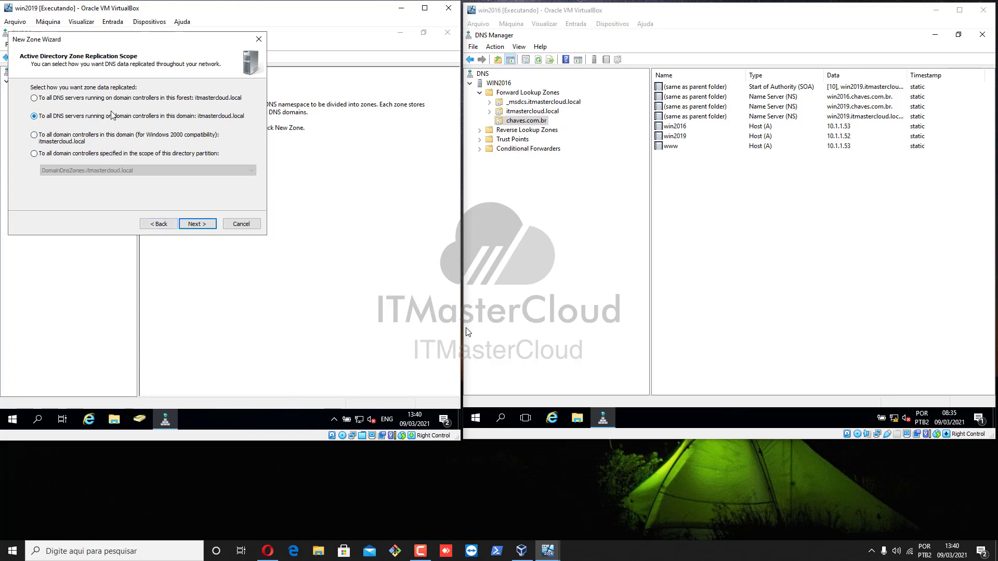
left_click(141, 102)
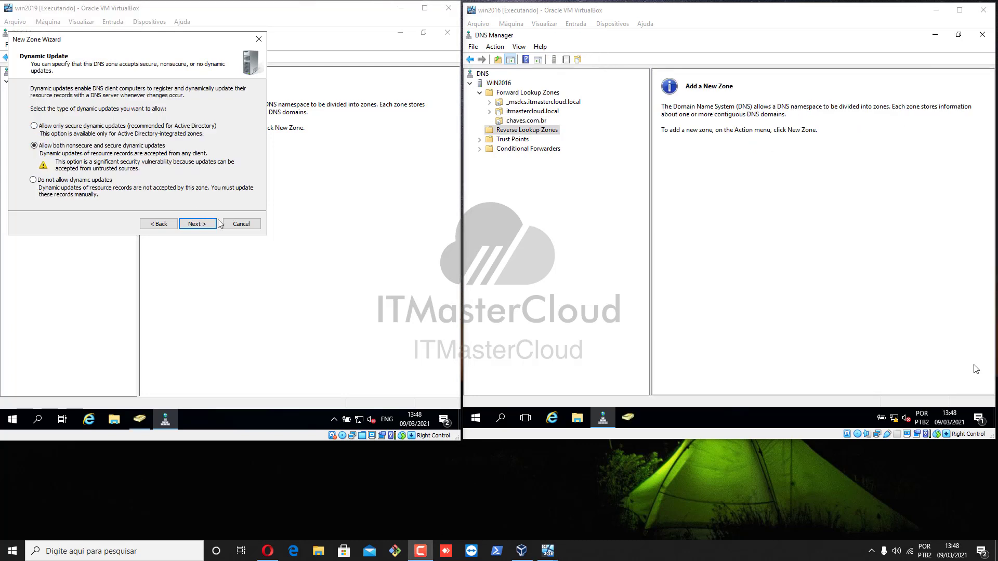
left_click(204, 224)
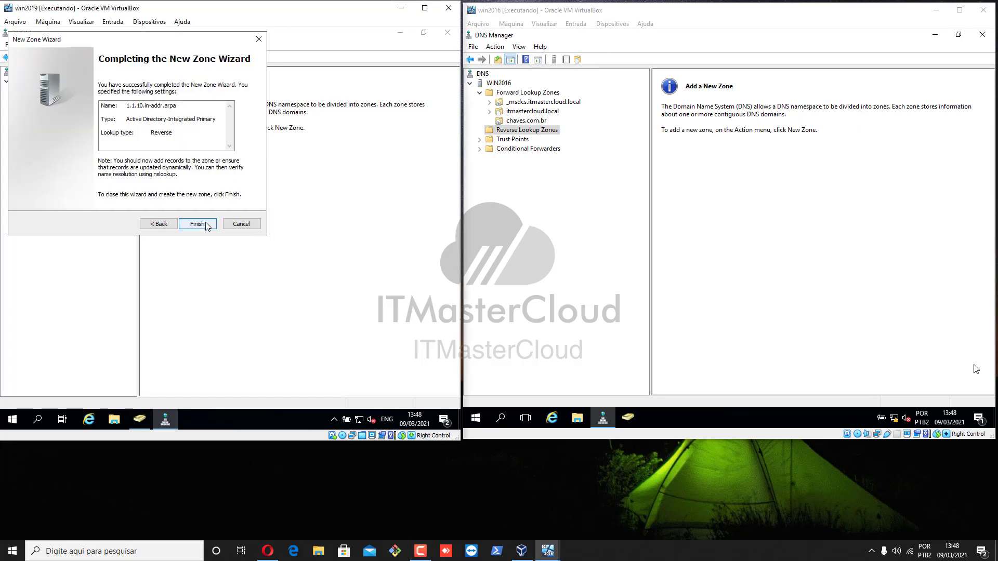
Finish the 1.1.10.in-addr.arpa zone, inspect its SOA and NS records, then show itmastercloud.local.
left_click(206, 224)
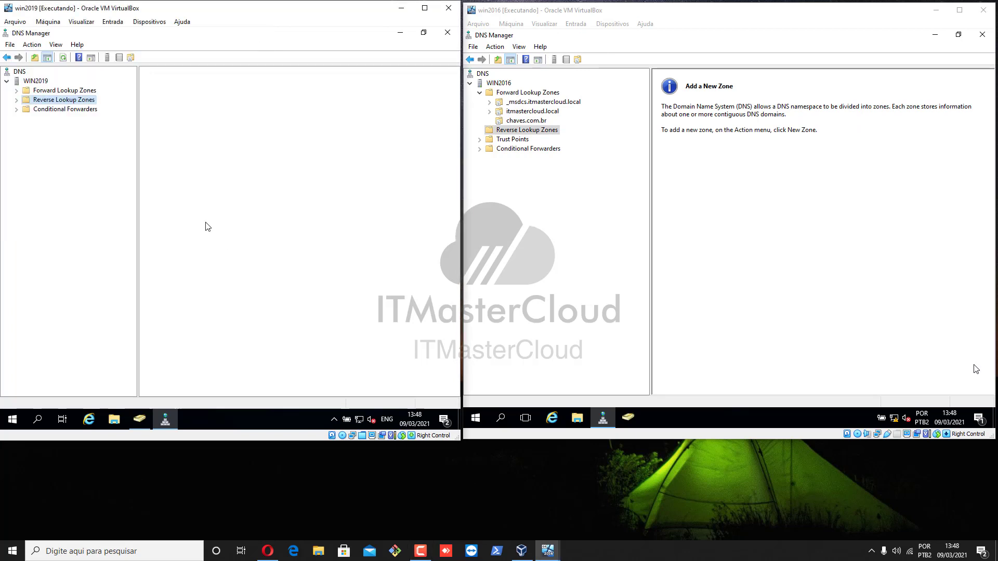
double_click(189, 86)
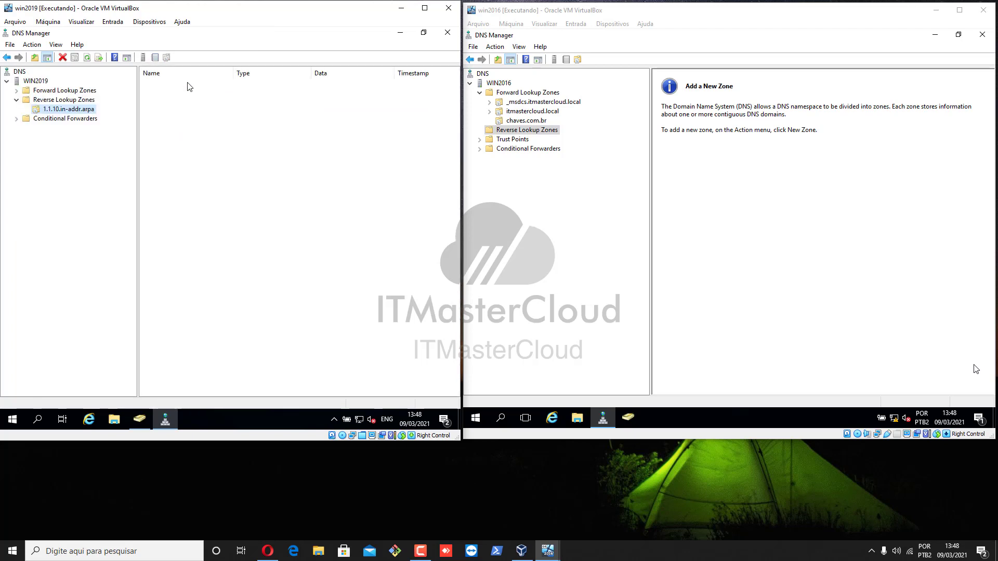
left_click(236, 96)
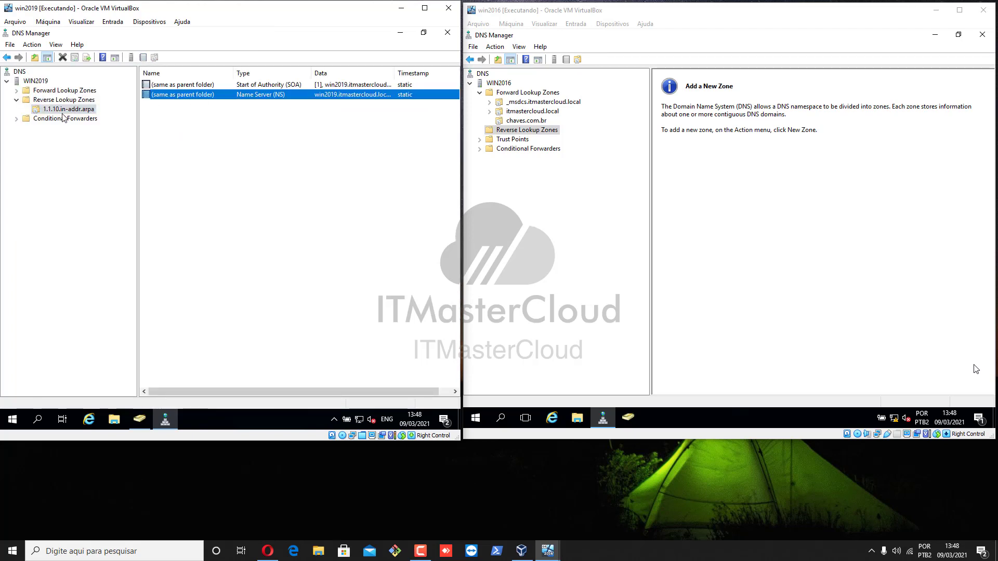
left_click(203, 86)
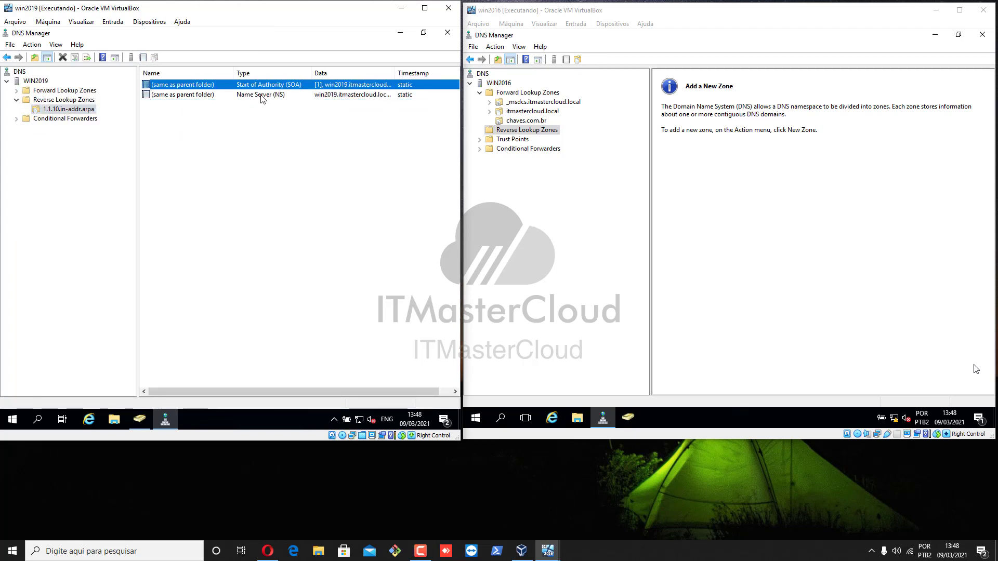
left_click(260, 95)
left_click(308, 86)
left_click(17, 91)
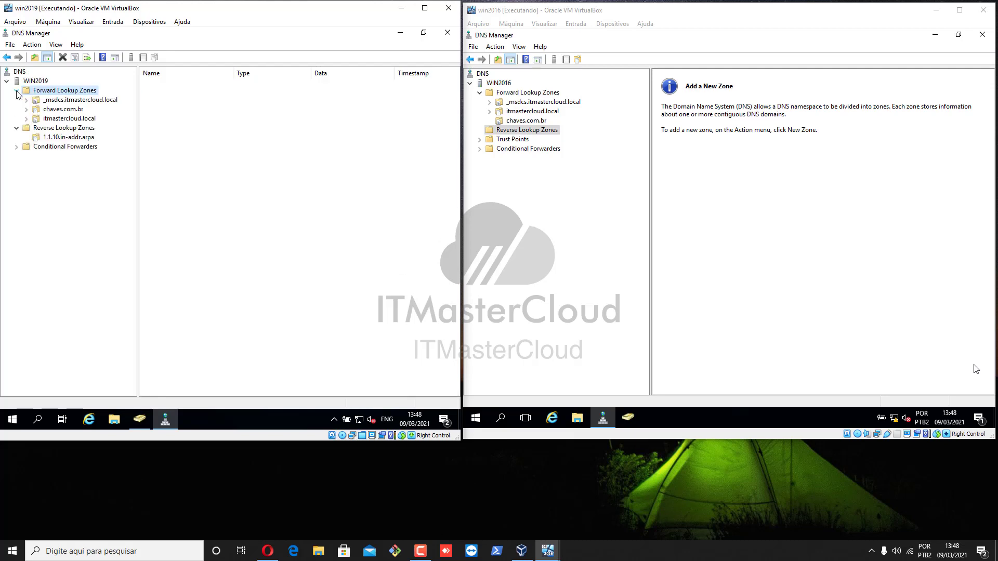
left_click(61, 120)
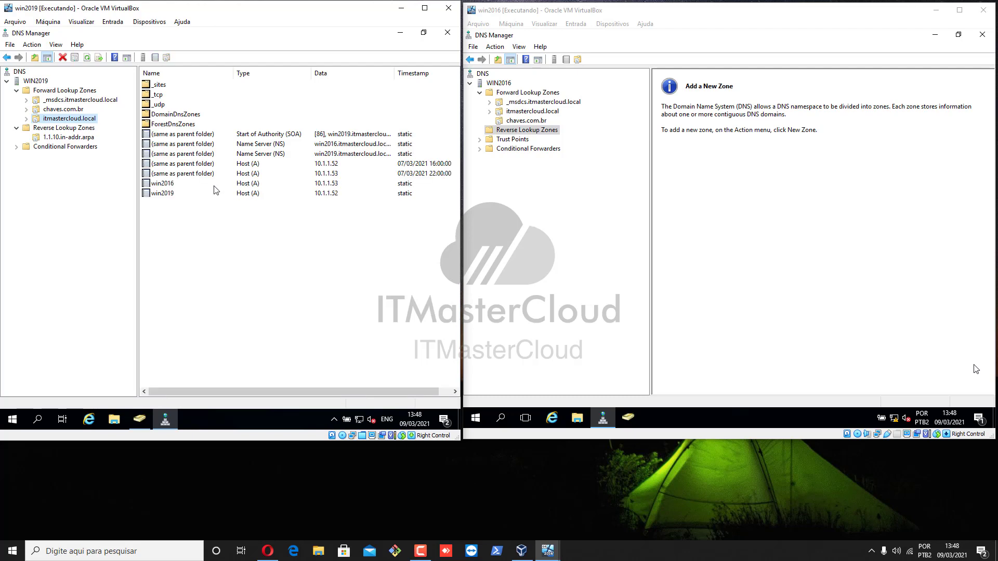
Enable PTR record updating on the win2016 host record.
left_click(265, 185)
double_click(265, 185)
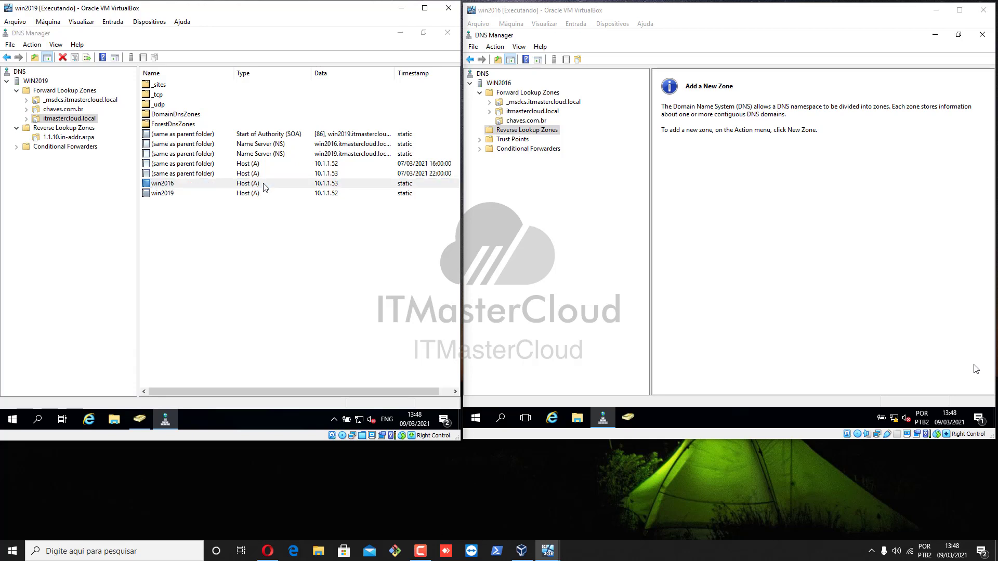
left_click(177, 218)
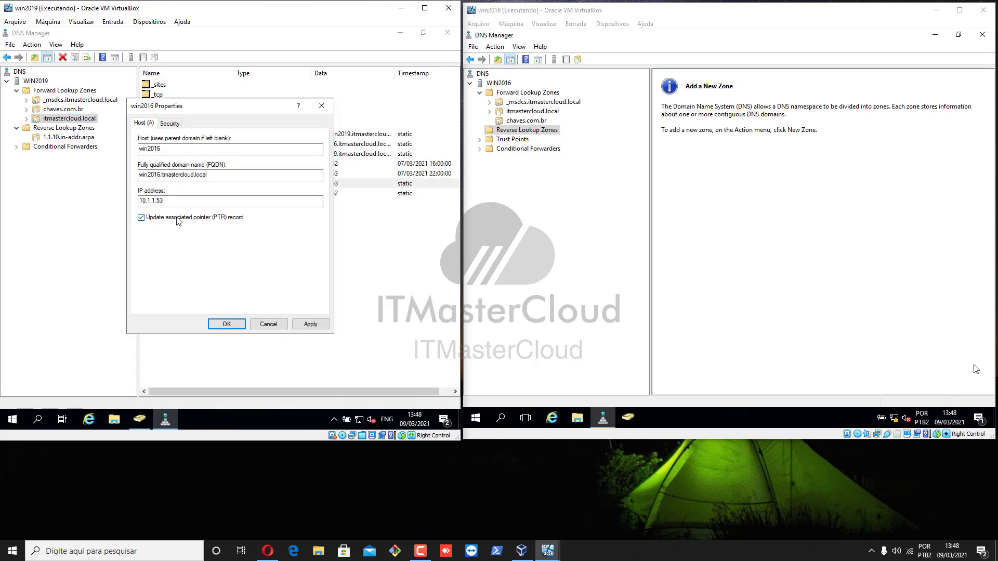
left_click(322, 326)
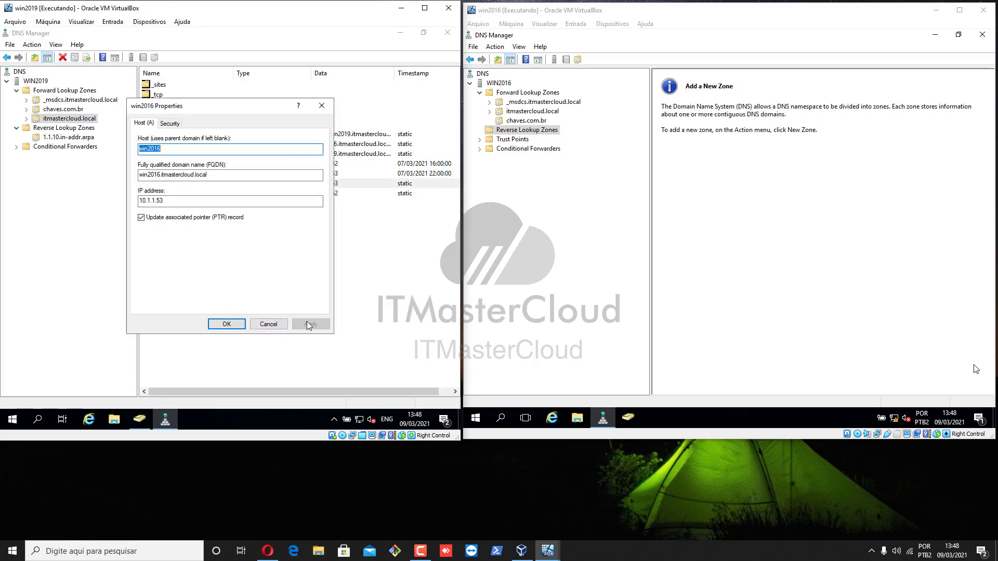
left_click(223, 325)
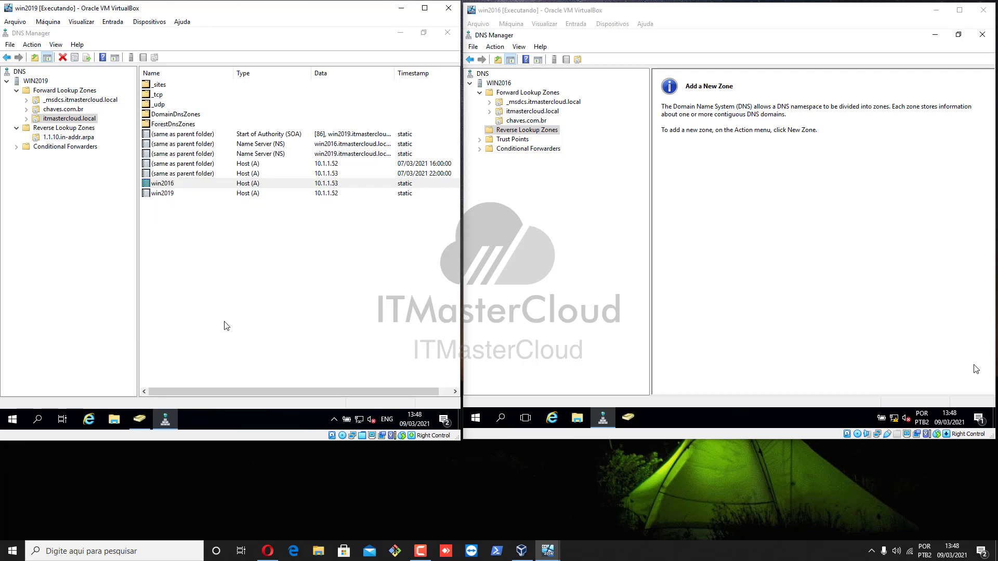
Enable PTR record updating on the win2019 host record, then show 1.1.10.in-addr.arpa.
left_click(290, 195)
double_click(291, 196)
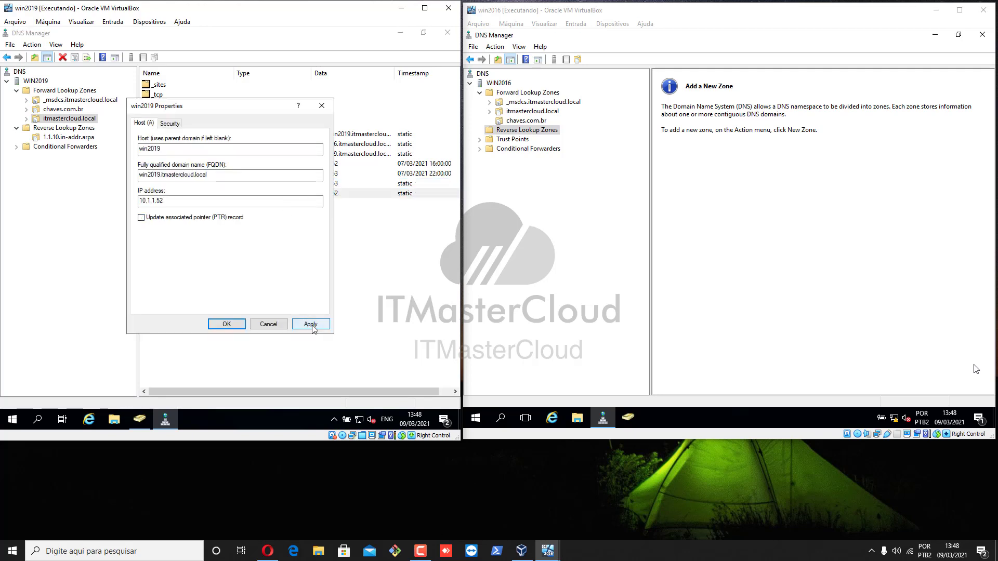
left_click(311, 324)
left_click(242, 218)
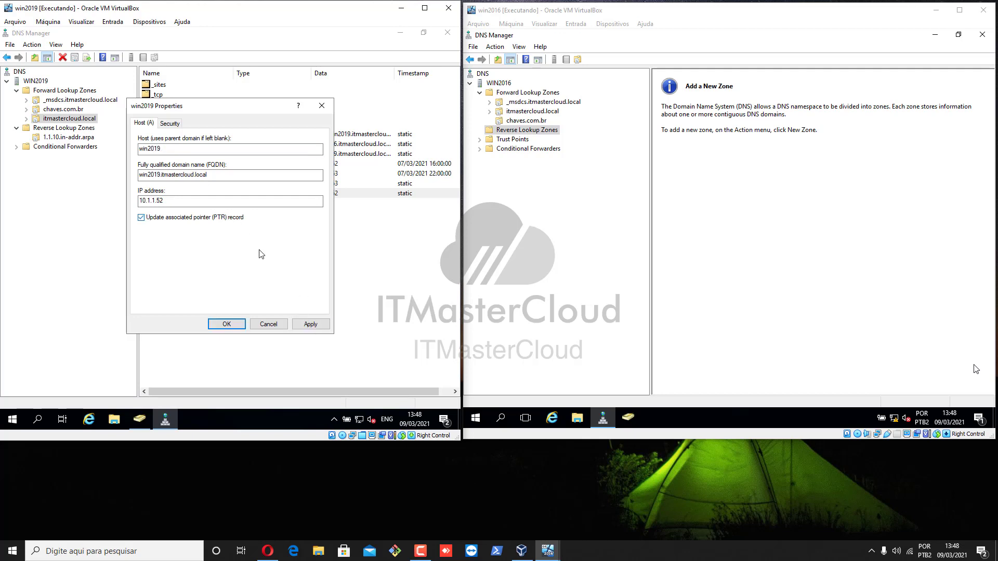
left_click(311, 325)
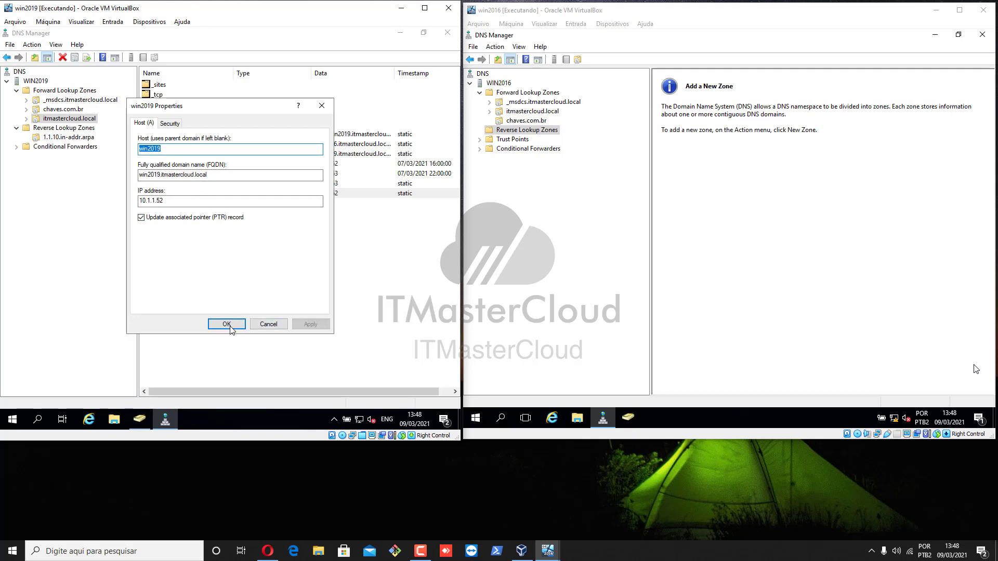
left_click(232, 325)
left_click(83, 138)
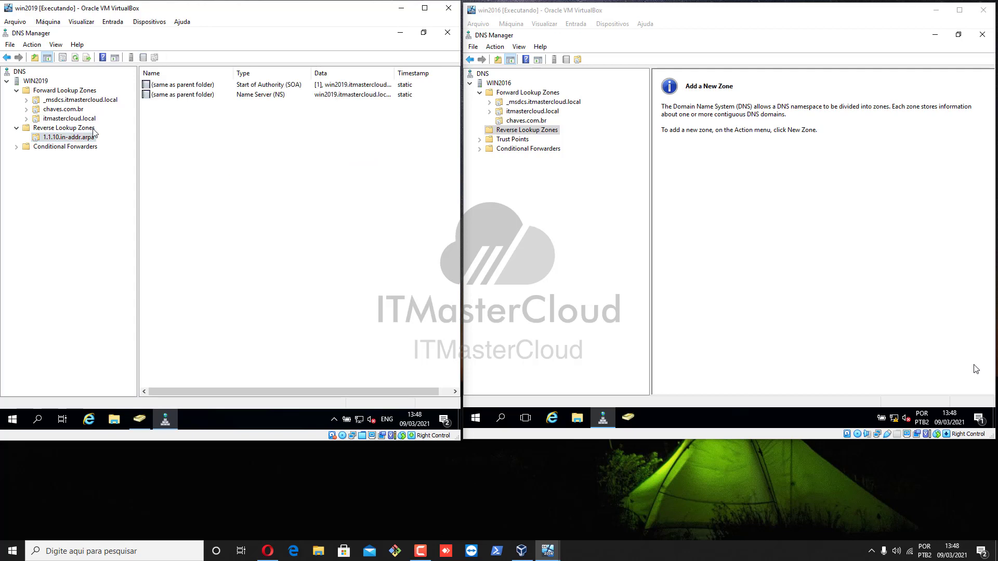
Refresh 1.1.10.in-addr.arpa and check the PTRs 10.1.1.52 → win2019 and 10.1.1.53 → win2016.
left_click(75, 57)
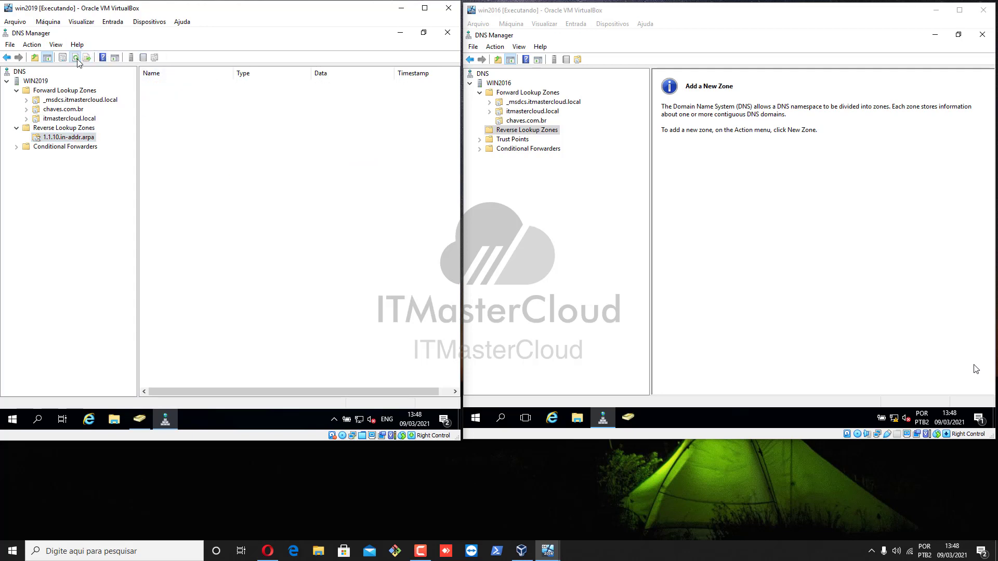
left_click(186, 106)
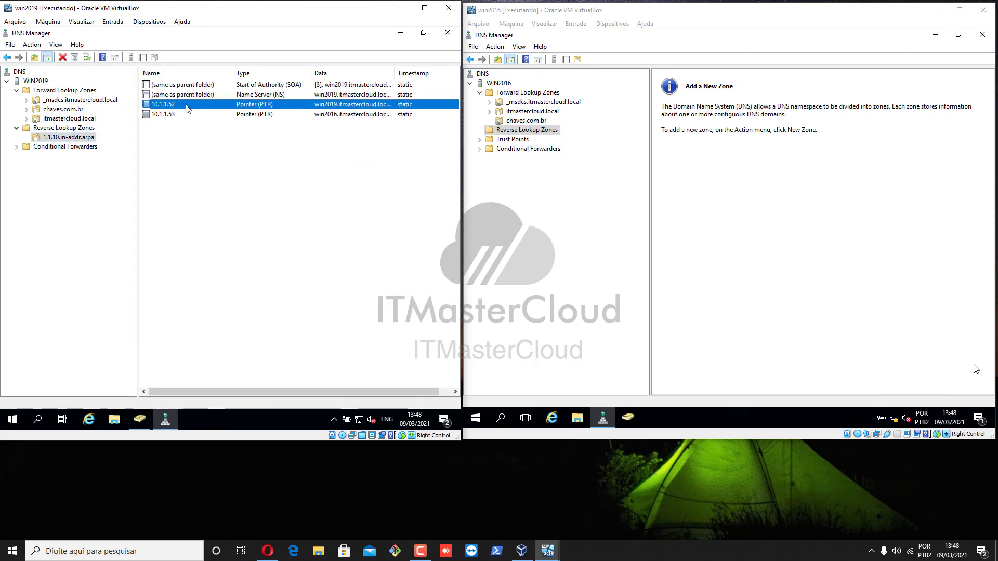
left_click(208, 115)
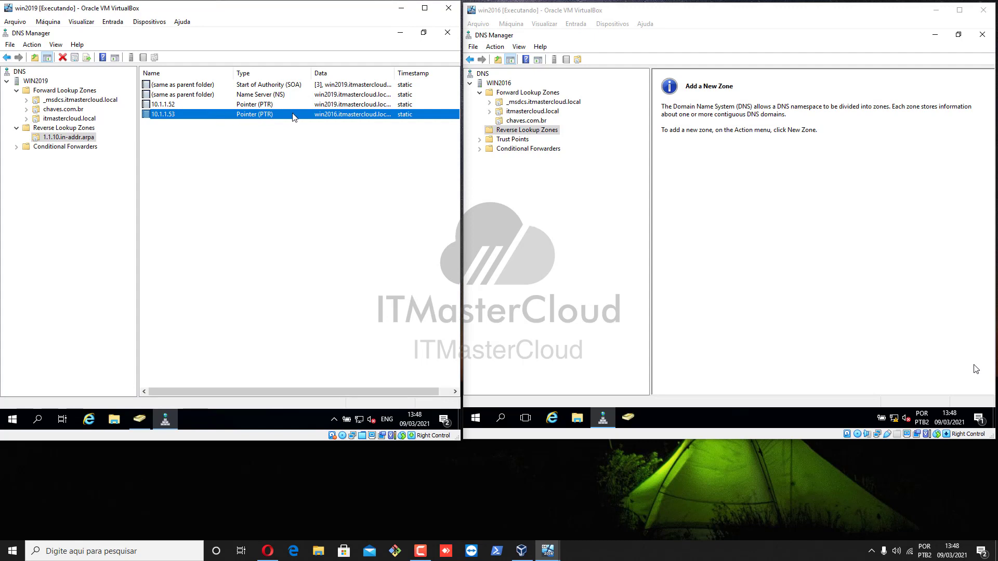
left_click(336, 107)
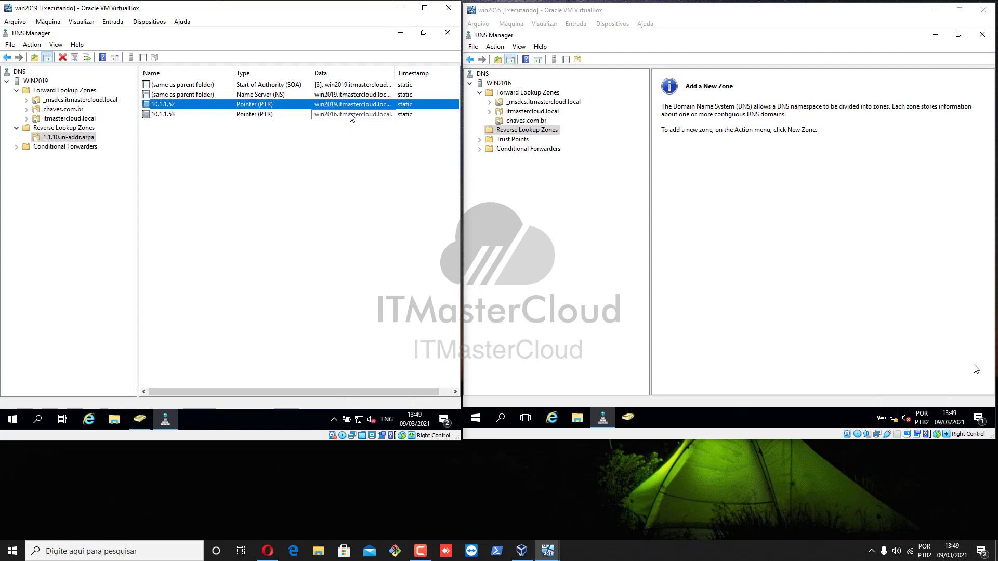
left_click(351, 115)
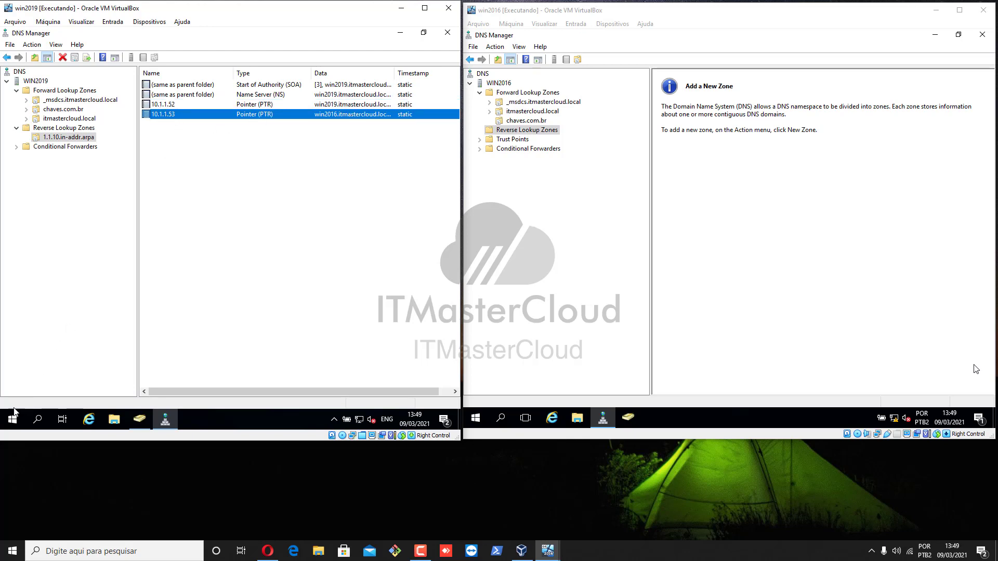
left_click(13, 422)
type("cmd")
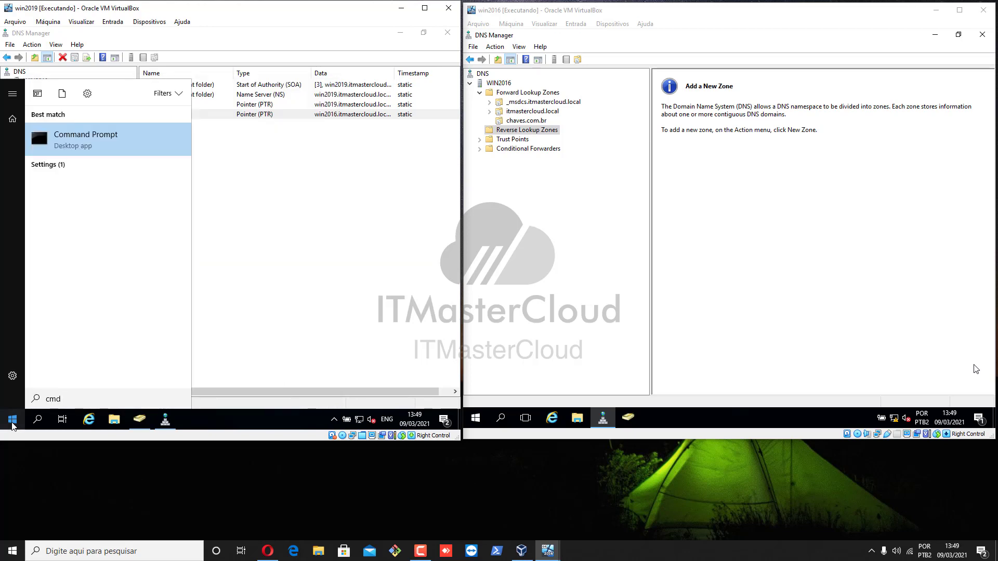
left_click(12, 424)
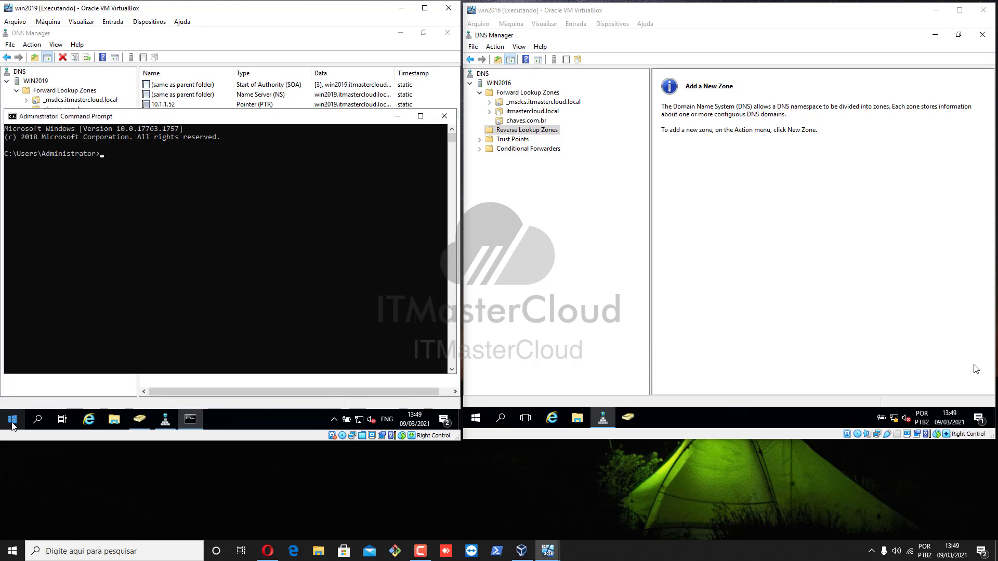
type("ing -a 10.1.1.52")
key("Return")
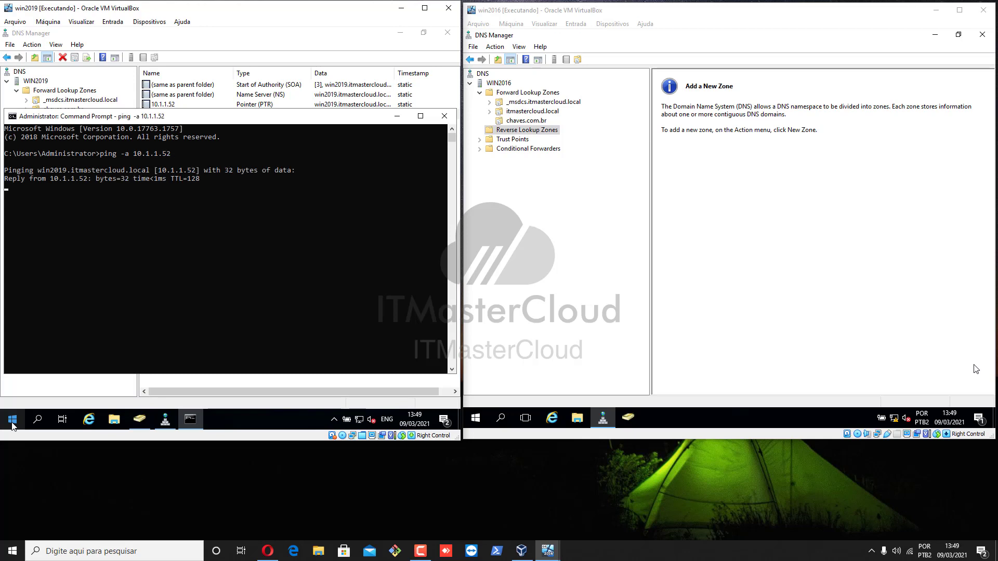
key("ctrl+c")
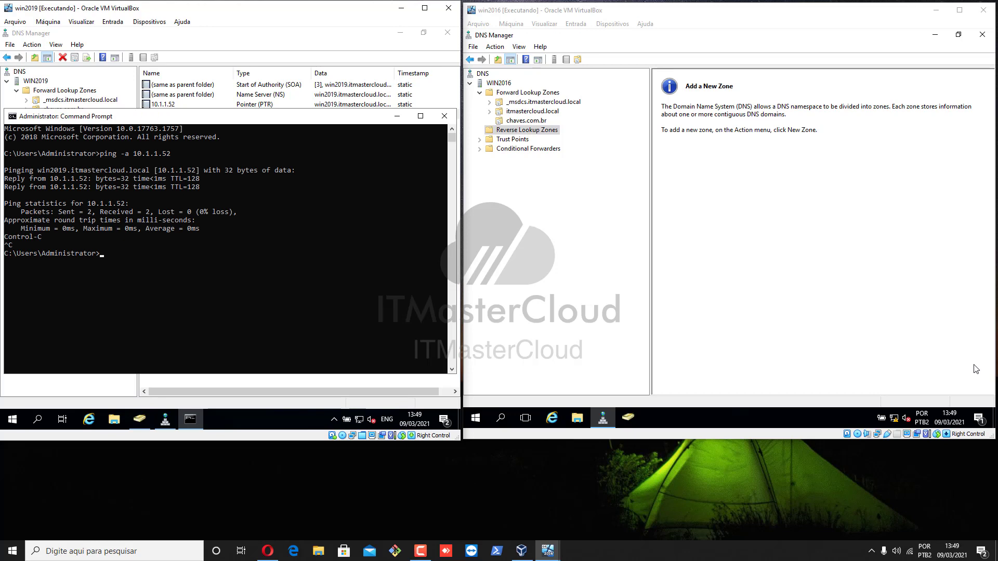
left_click_drag(37, 172, 212, 172)
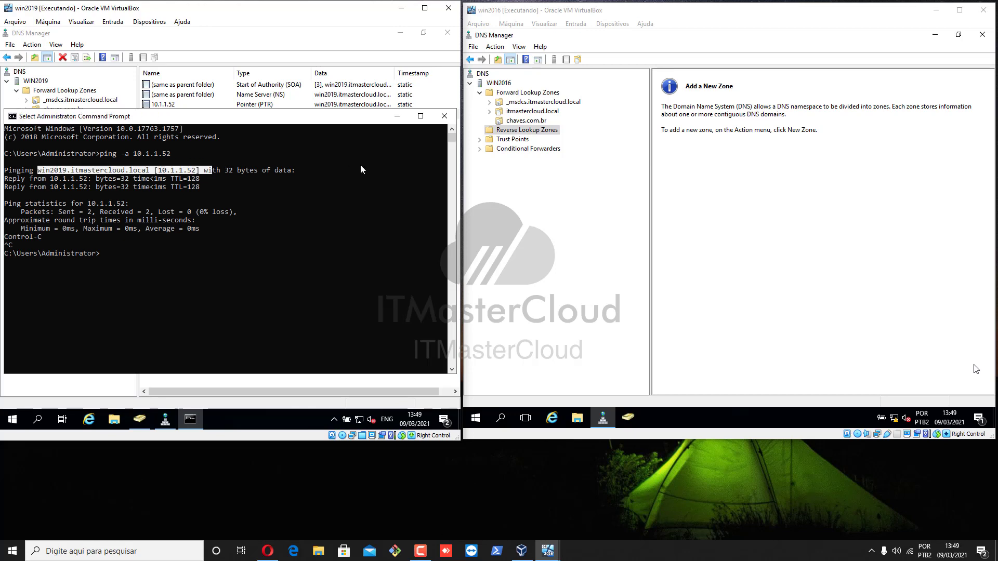
left_click(444, 116)
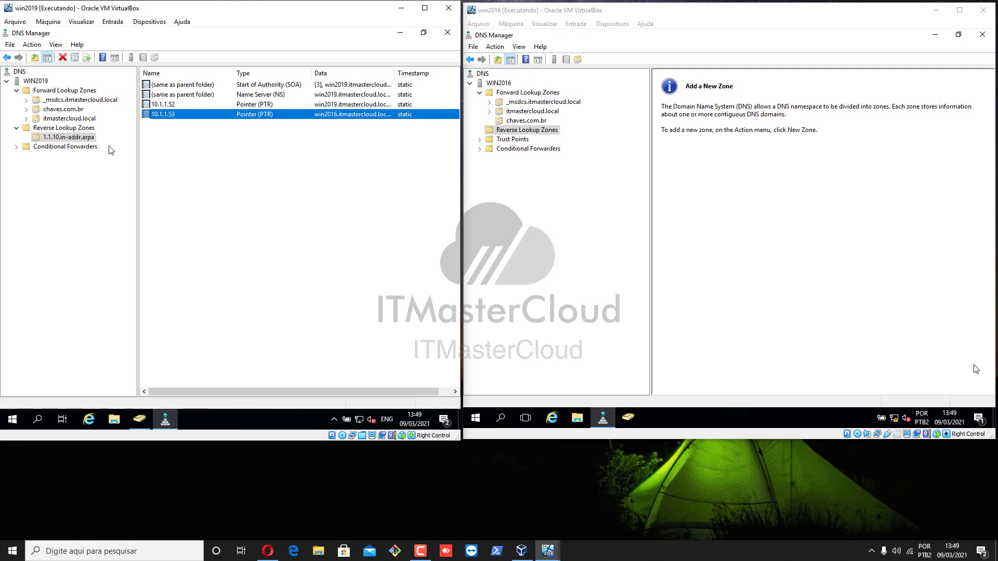
Add host cliente01 at 10.1.1.150 to the itmastercloud.local zone.
left_click(64, 119)
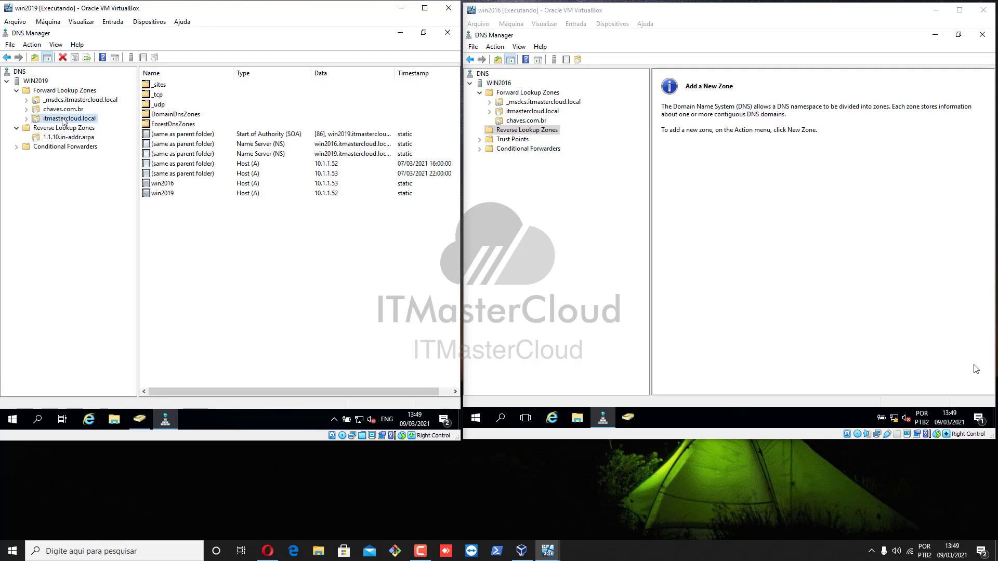
right_click(63, 119)
left_click(113, 148)
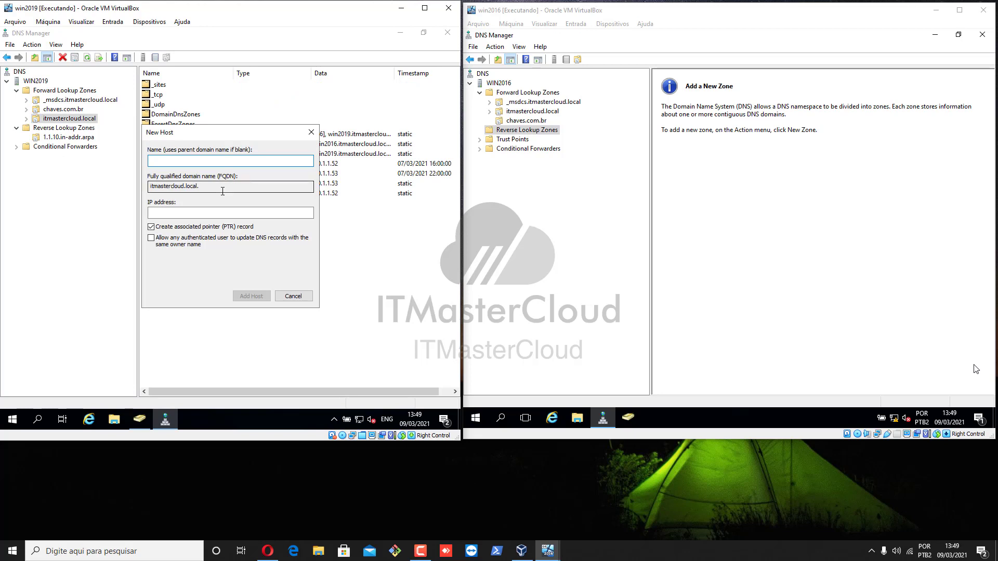
type("cliente01")
key("Tab")
key("Tab")
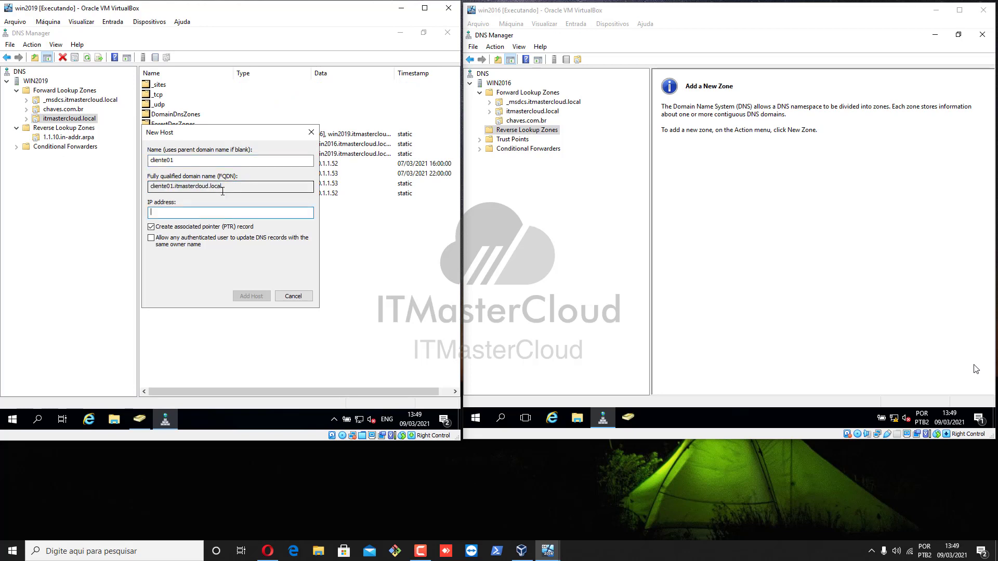
type("10.1.1.150")
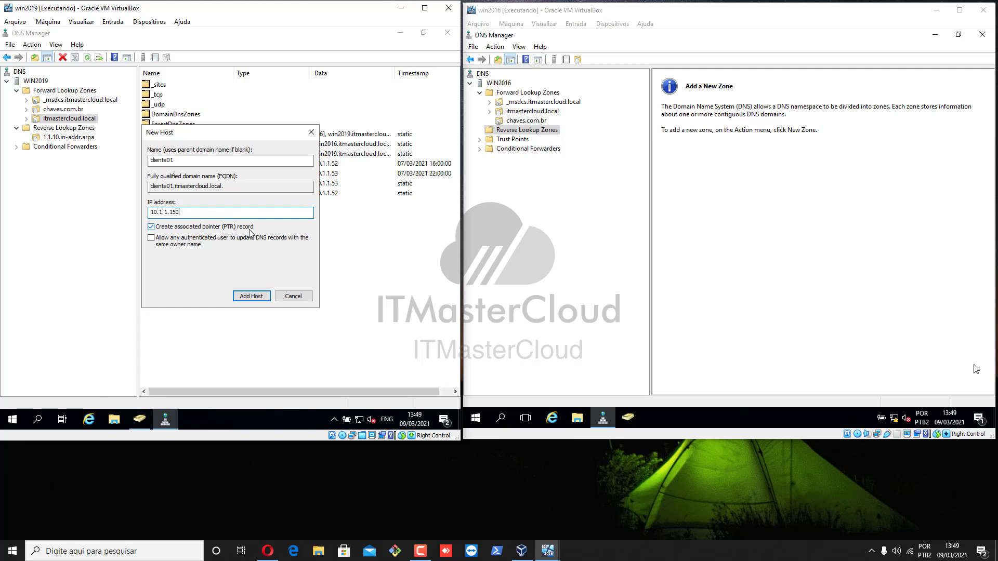
left_click(251, 299)
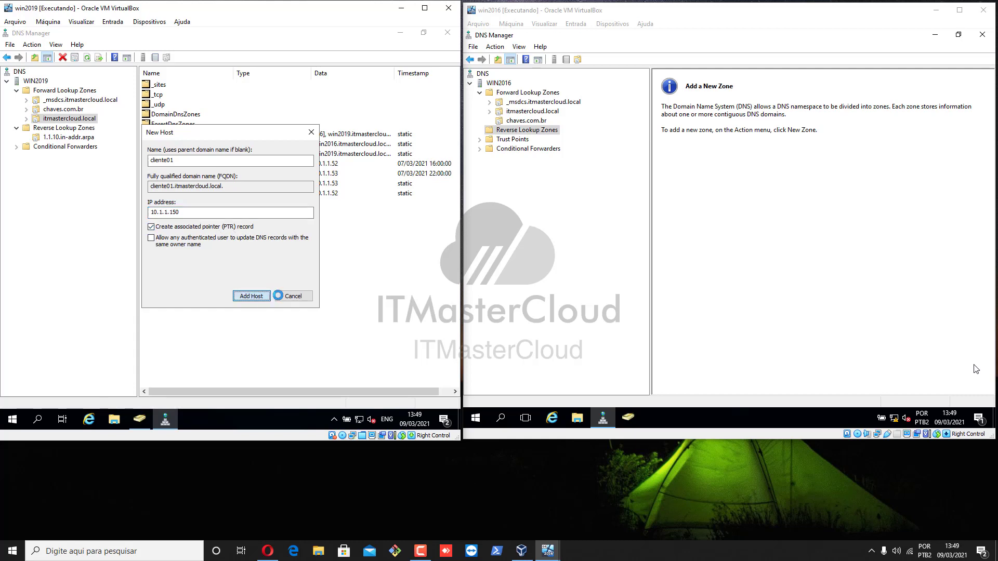
left_click(314, 261)
left_click(292, 297)
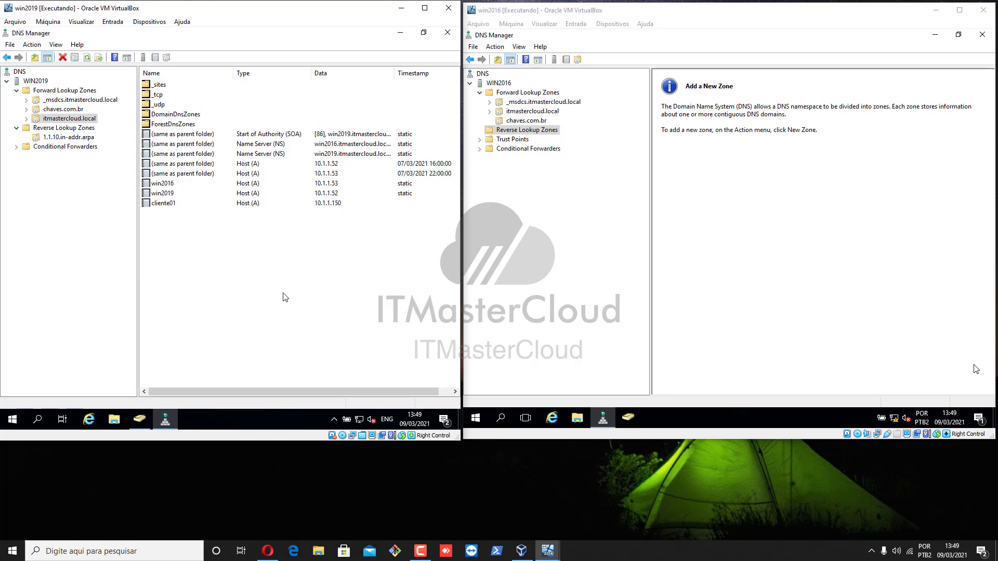
Refresh 1.1.10.in-addr.arpa to confirm the 10.1.1.150 PTR, then return to itmastercloud.local.
left_click(163, 204)
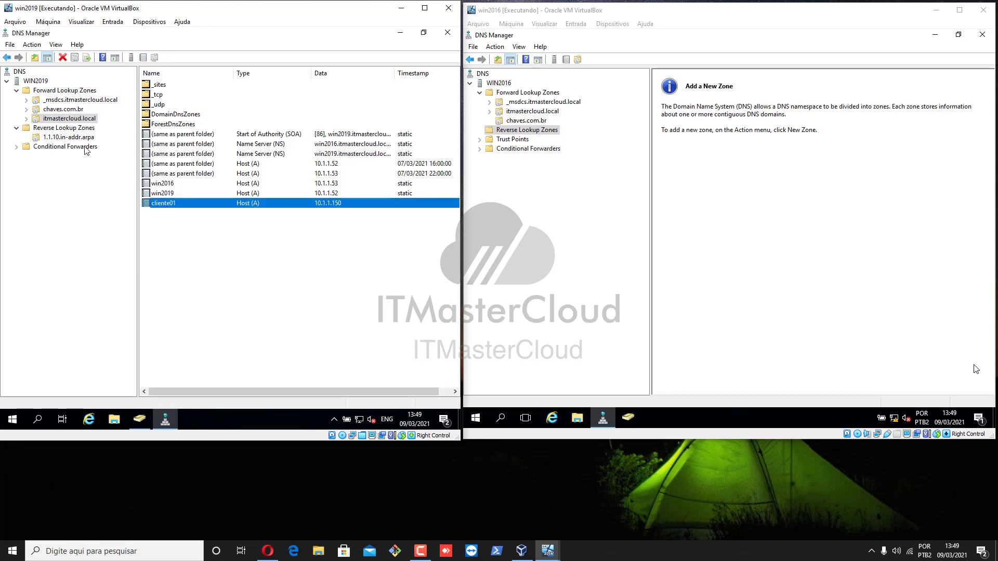
left_click(69, 137)
left_click(76, 61)
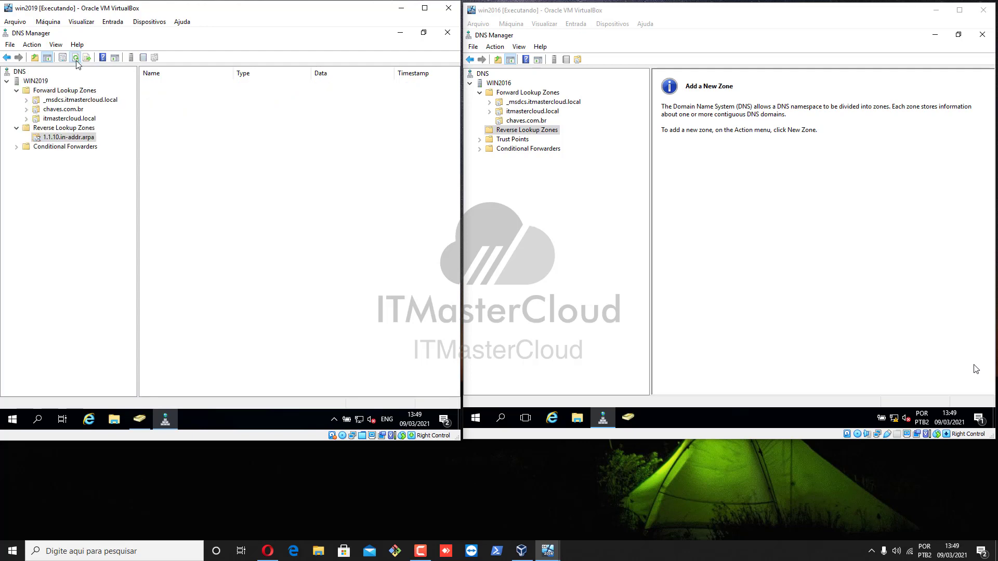
left_click(179, 104)
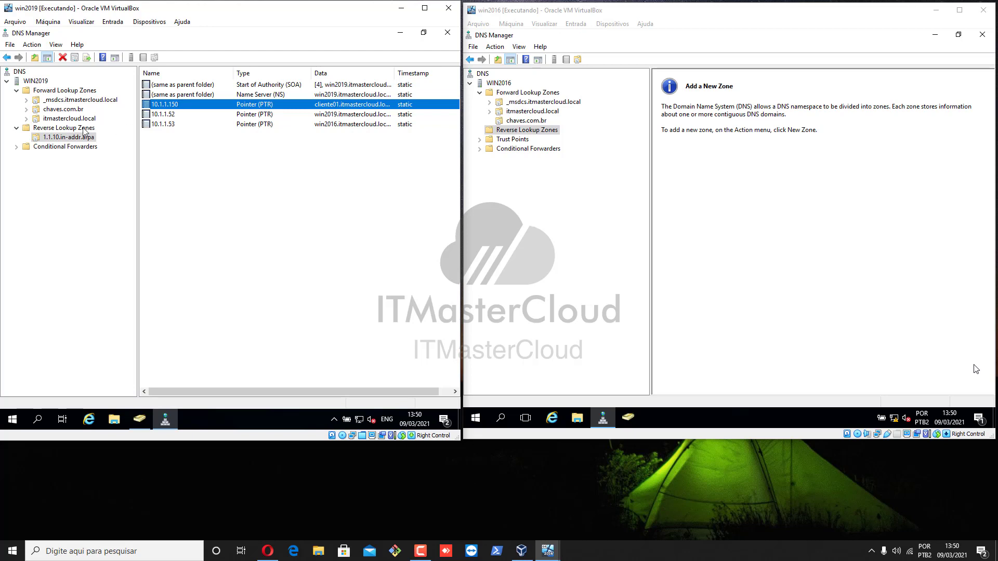
left_click(84, 128)
left_click(83, 120)
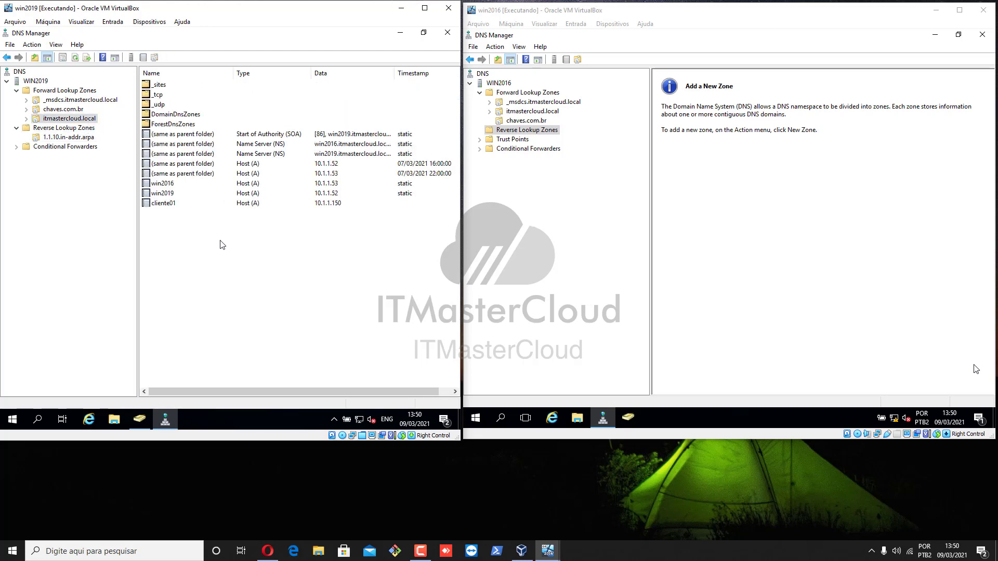
Open the chaves.com.br zone and start a new Alias (CNAME) record.
left_click(73, 137)
left_click(78, 119)
left_click(69, 110)
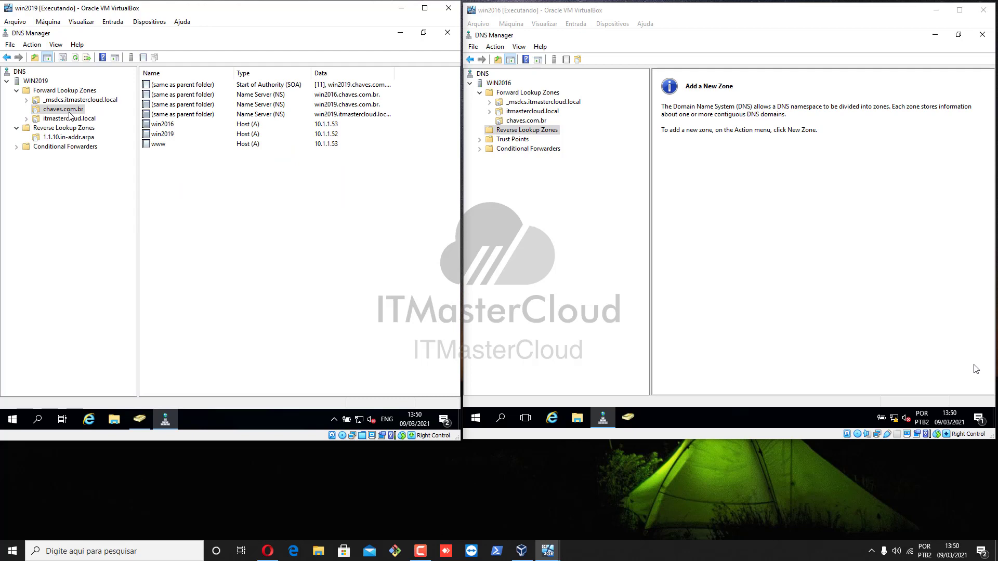
left_click(164, 146)
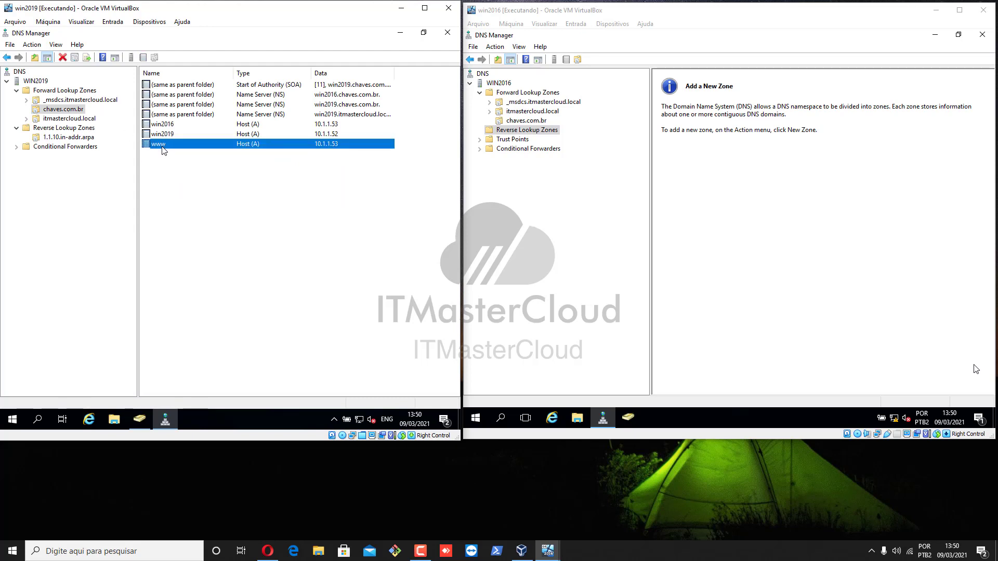
right_click(203, 184)
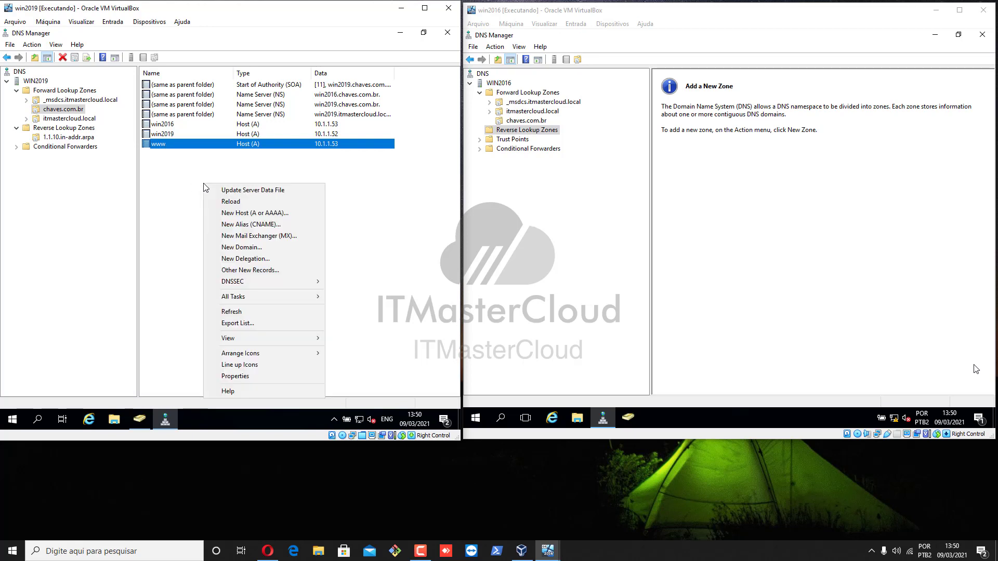
left_click(271, 225)
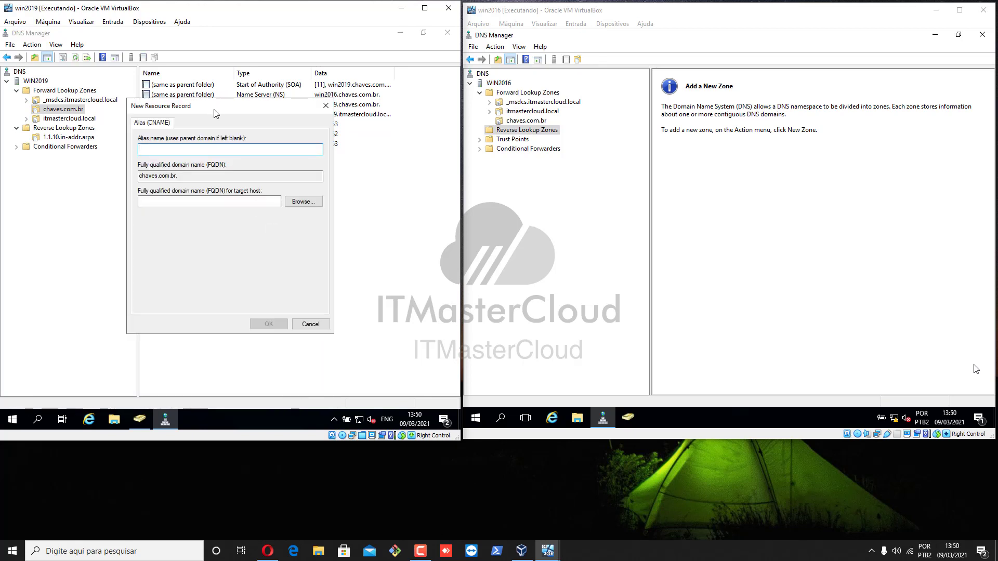
left_click_drag(212, 107, 264, 188)
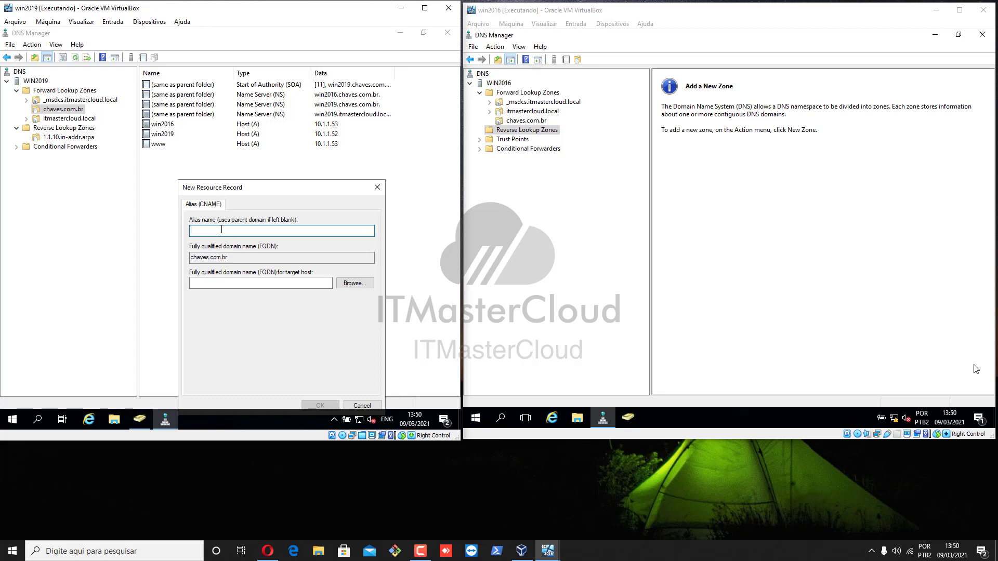
type("intranet")
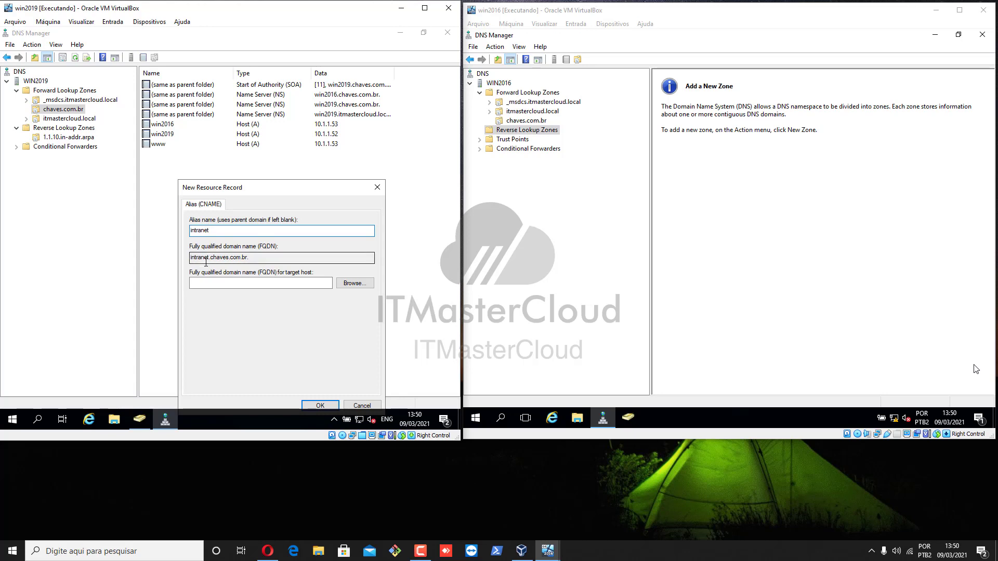
left_click(355, 284)
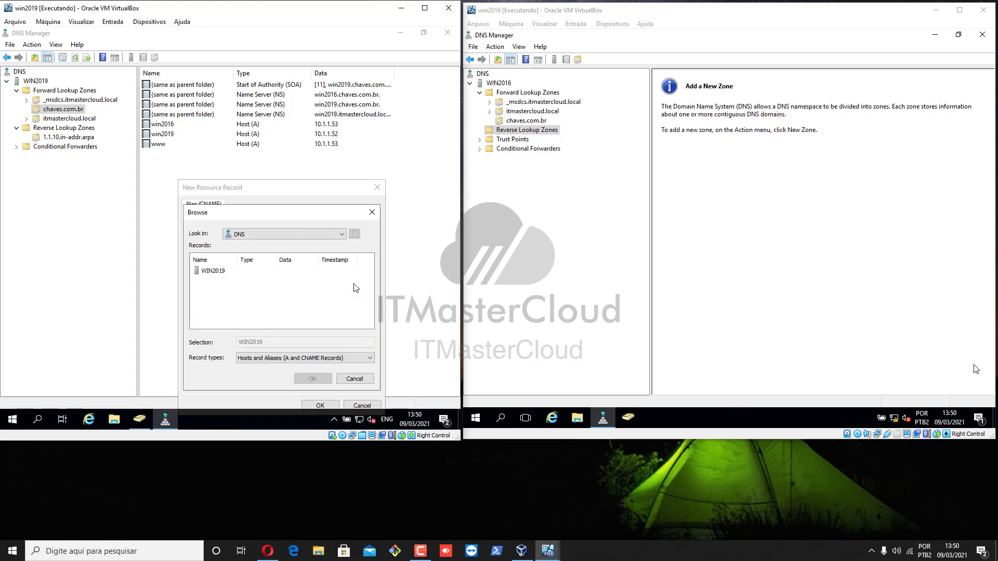
double_click(216, 274)
double_click(217, 272)
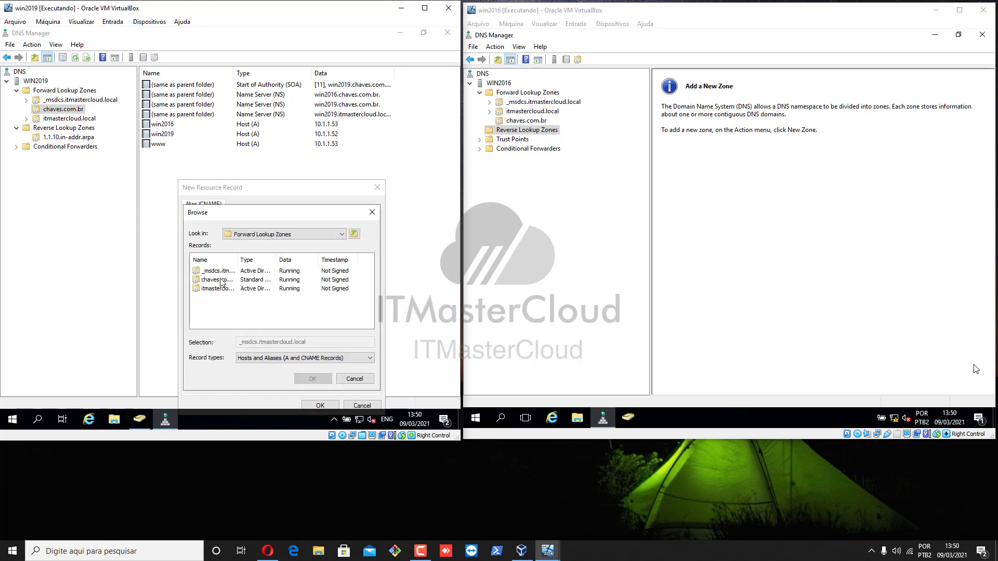
double_click(221, 281)
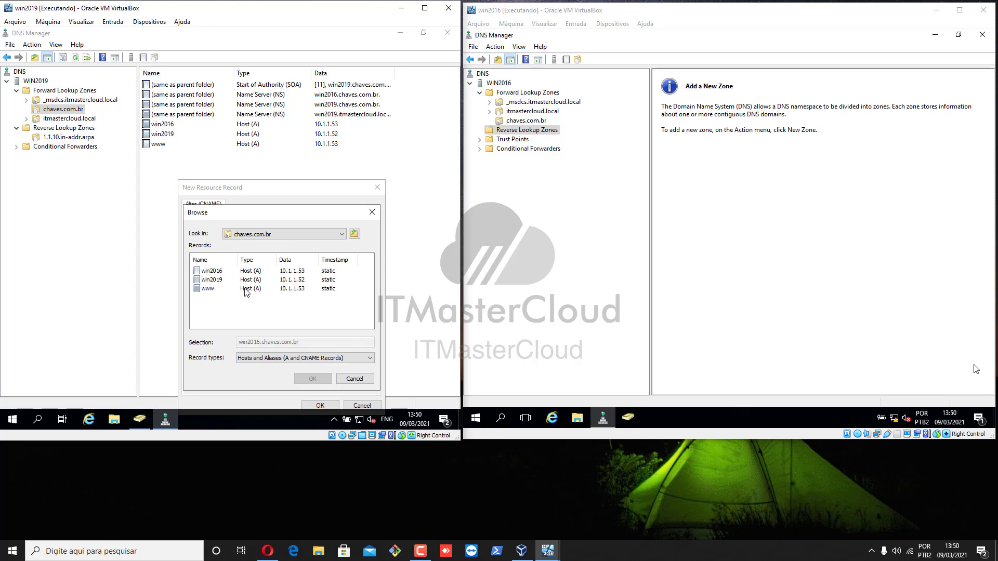
left_click(208, 289)
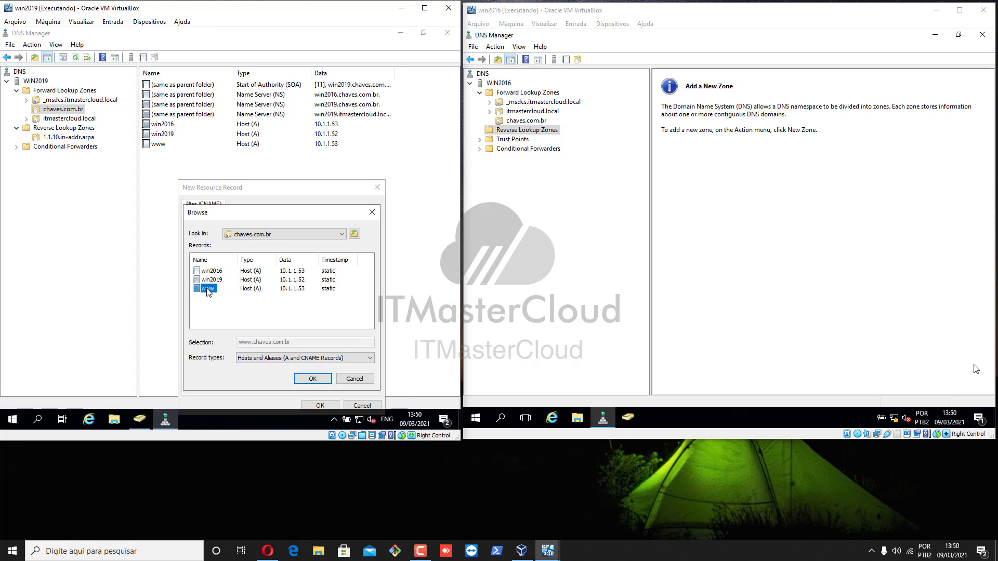
left_click(308, 376)
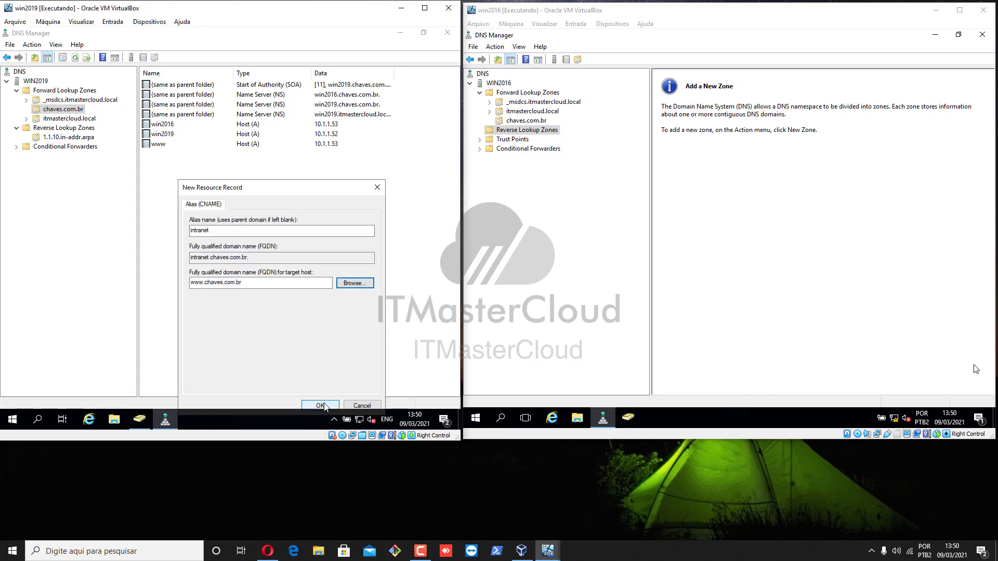
left_click(211, 234)
left_click(322, 405)
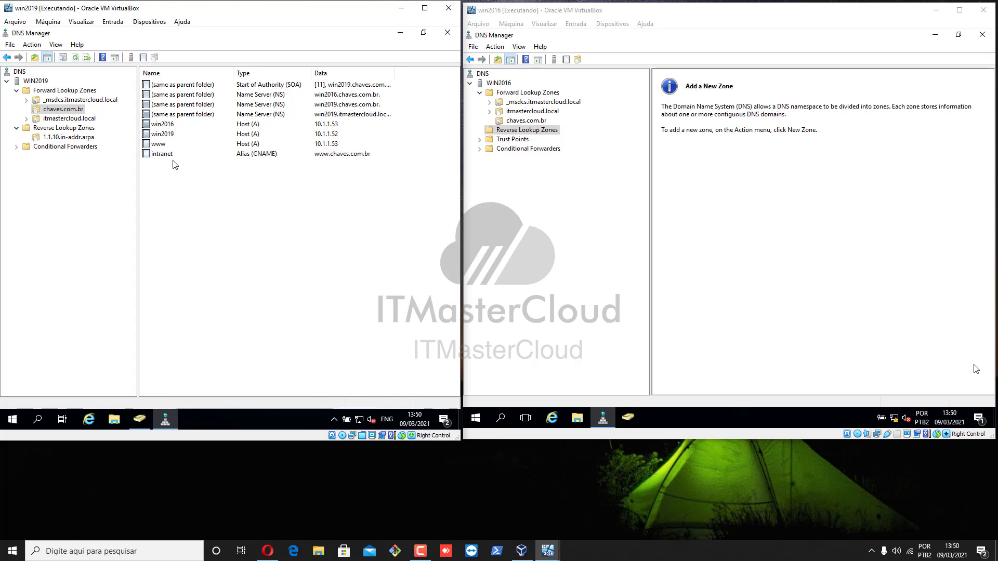
left_click(160, 155)
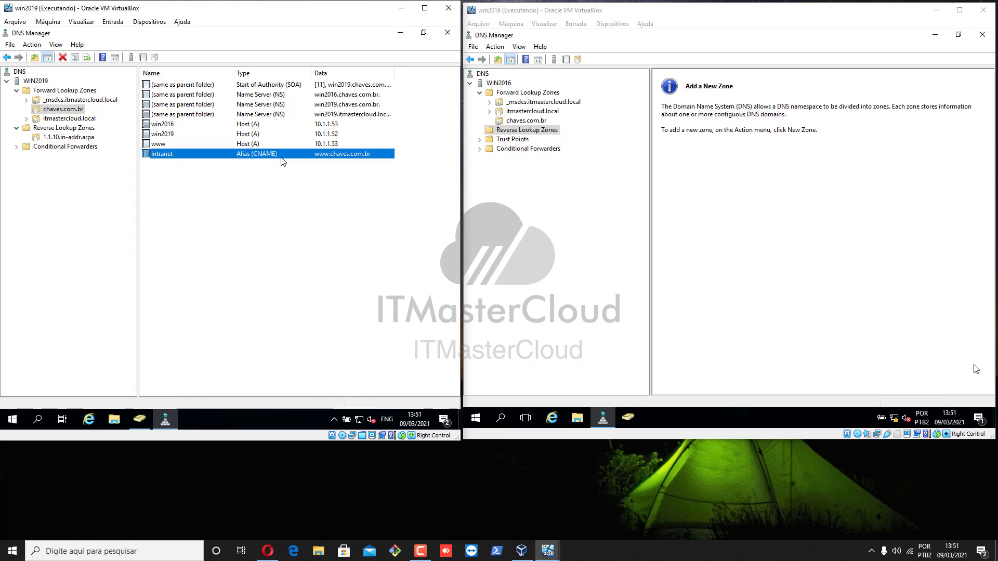
right_click(188, 195)
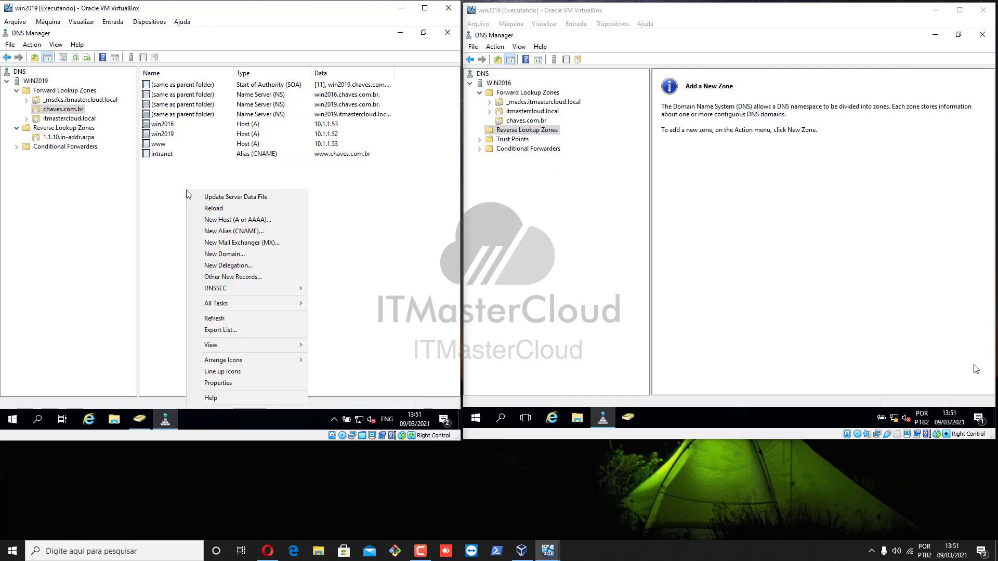
left_click(256, 244)
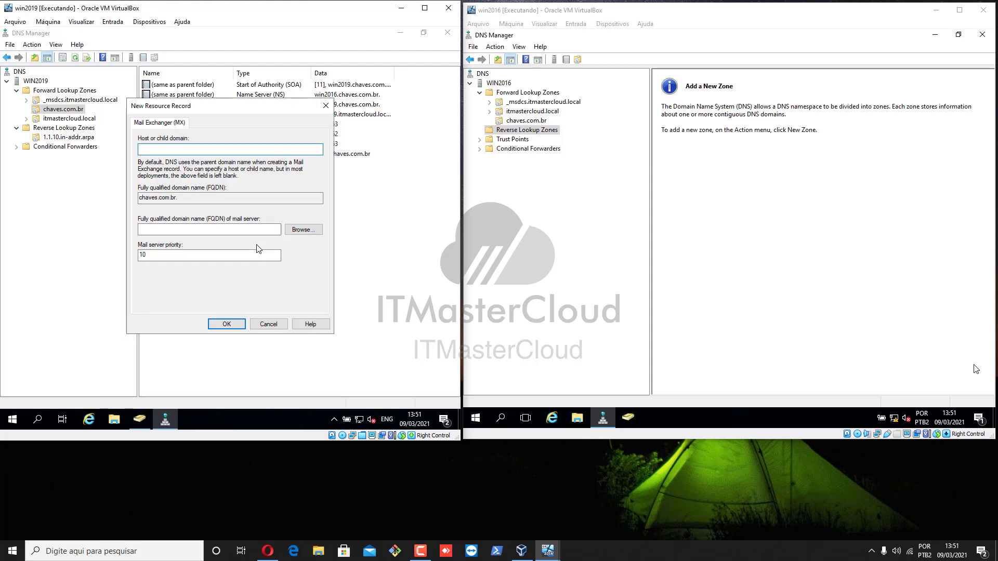
type("mail")
left_click(208, 231)
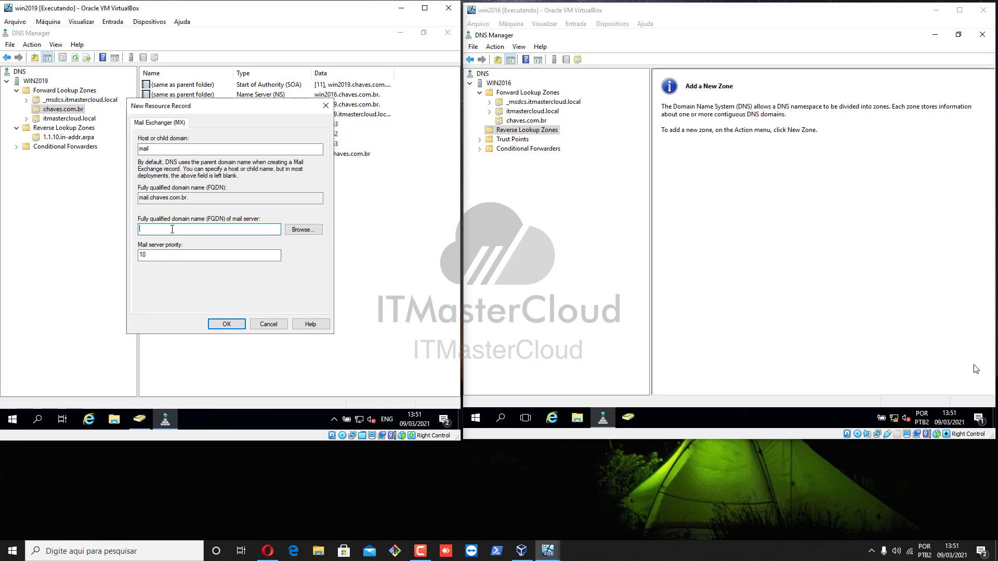
left_click(269, 323)
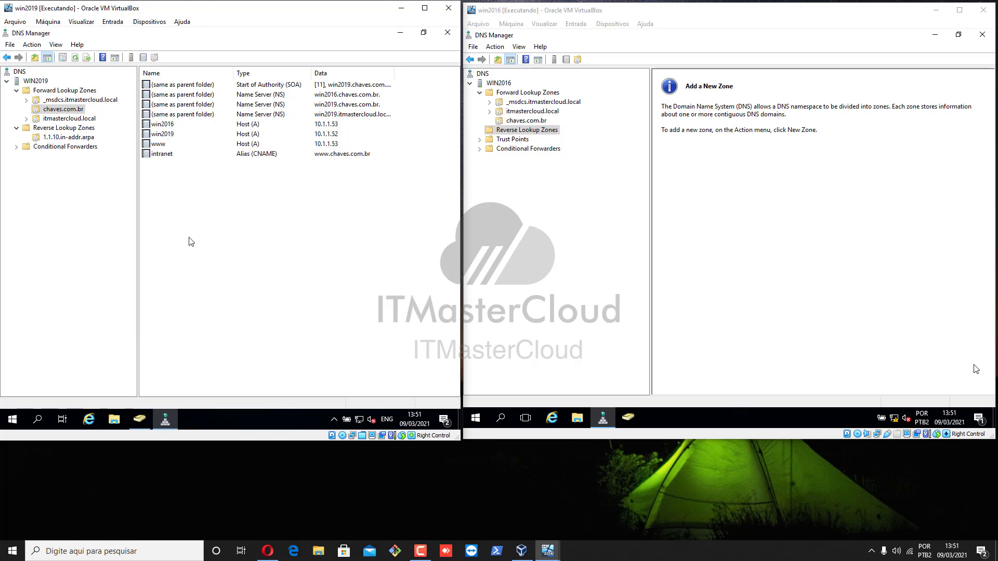
Add host mx01 at 10.1.1.151 with its PTR record to chaves.com.br.
right_click(193, 212)
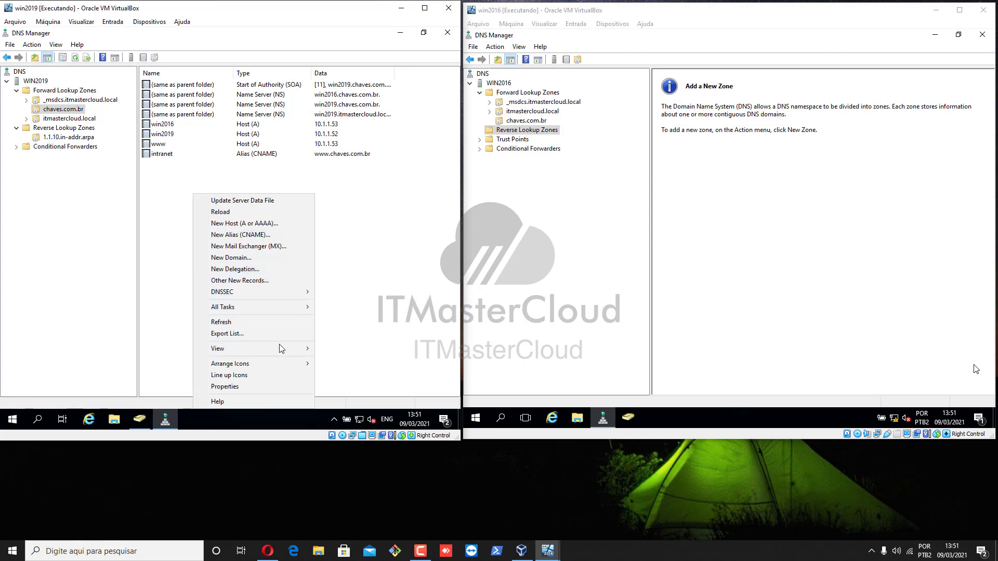
mouse_move(271, 294)
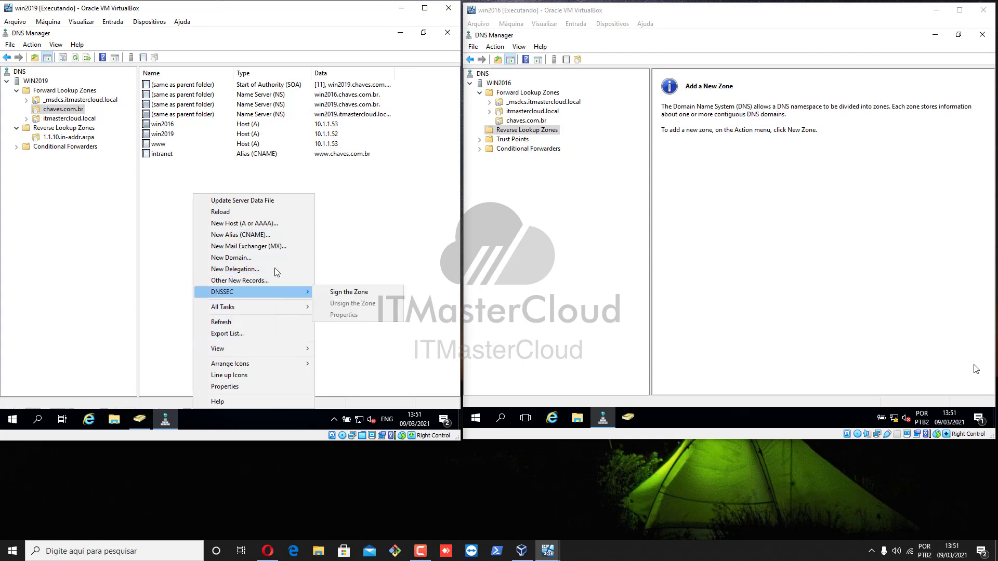
left_click(260, 223)
type("mx01")
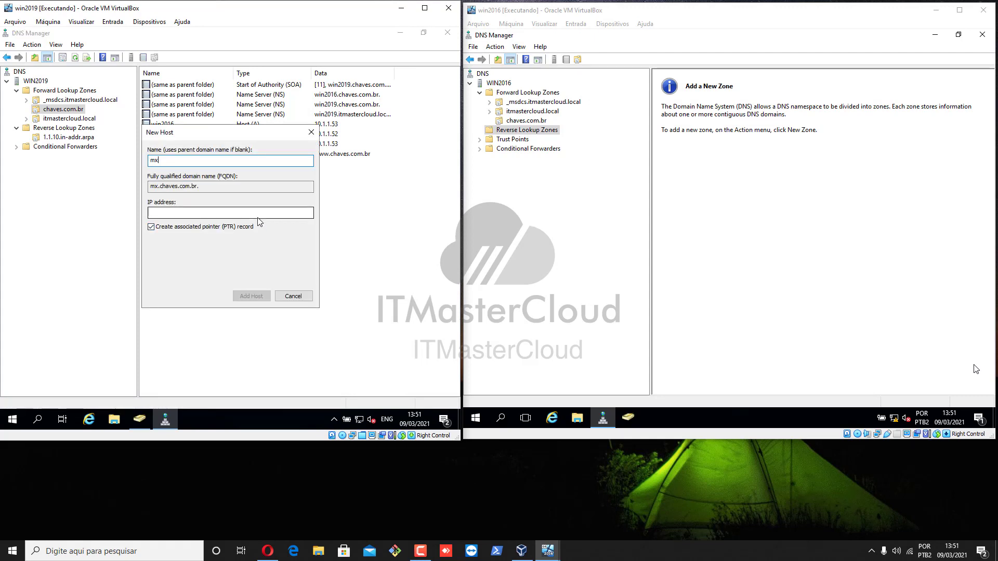
key("Tab")
key("Tab")
key("Tab")
key("shift+Tab")
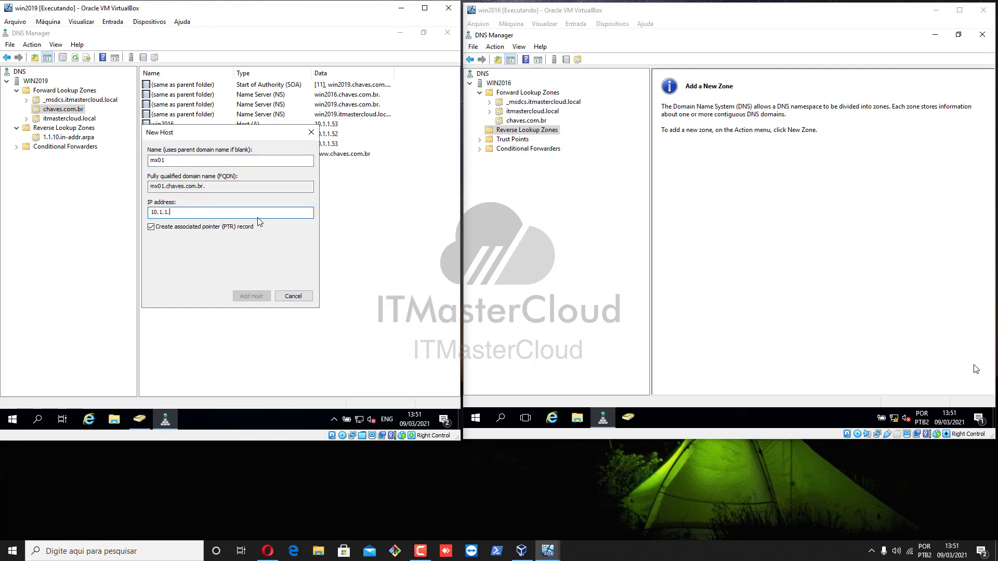
type("10.1.1.151")
key("Tab")
key("shift+Tab")
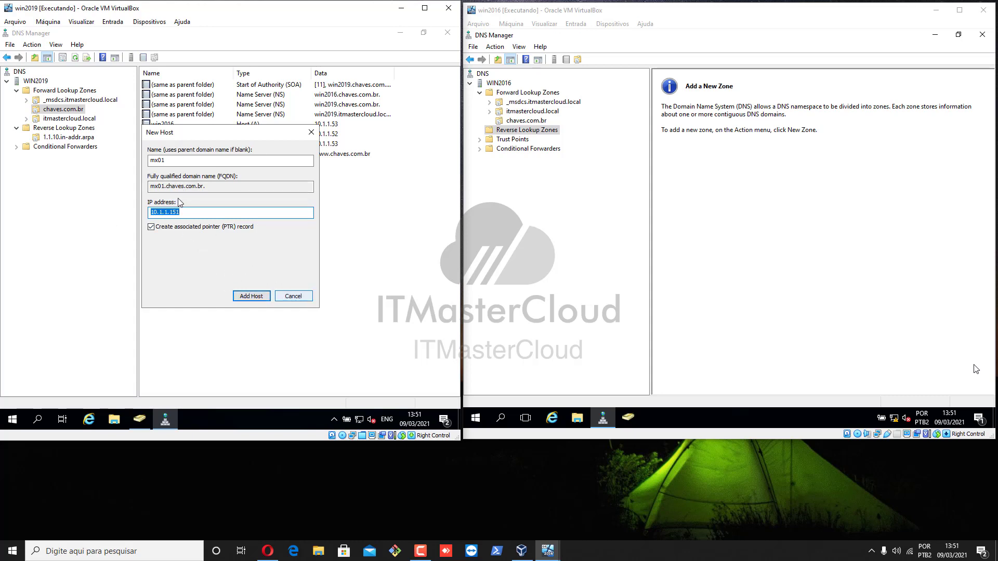
left_click(251, 296)
left_click(313, 257)
left_click(299, 293)
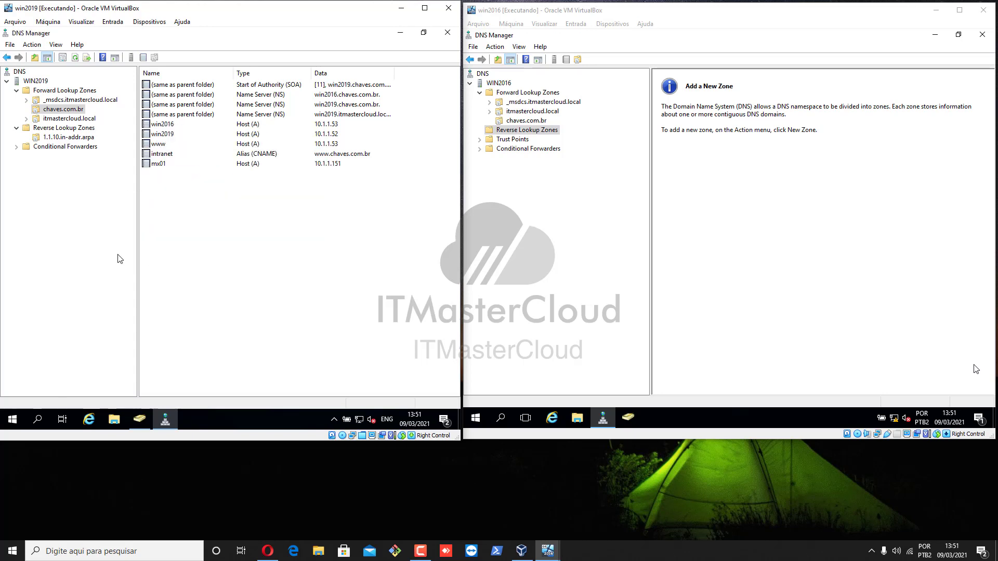
Start a new Mail Exchanger (MX) record in chaves.com.br with host name mail.
right_click(204, 194)
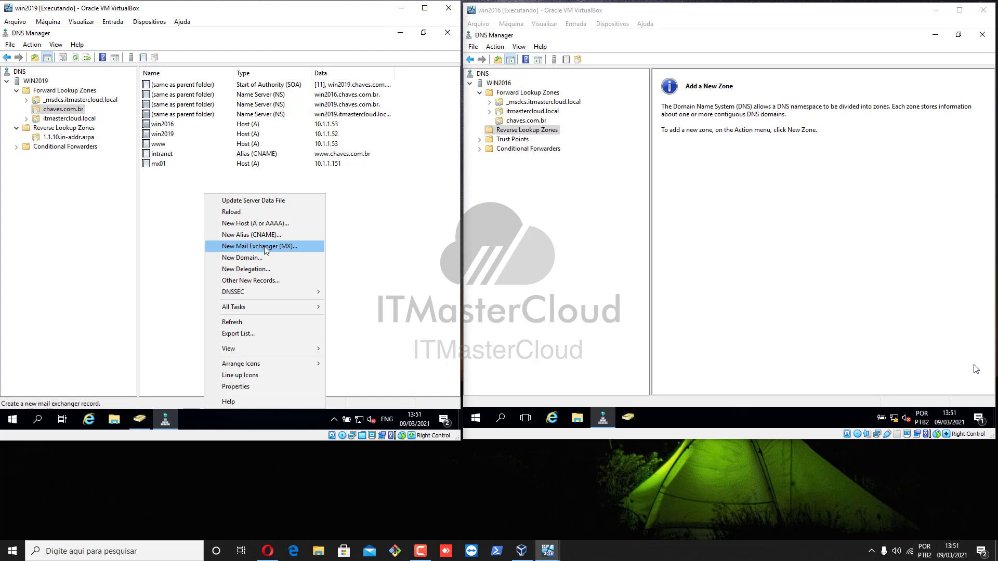
left_click(275, 249)
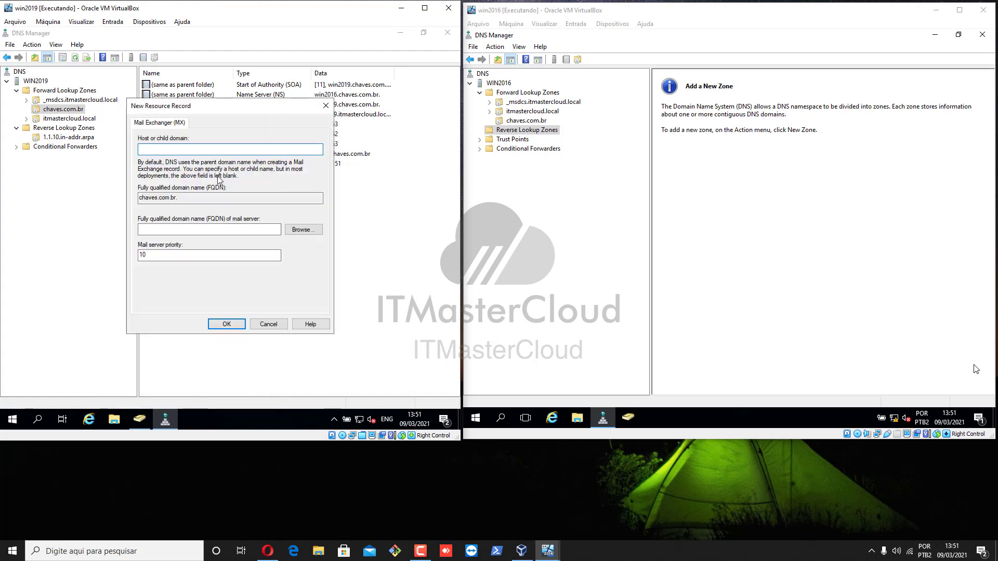
left_click_drag(217, 110, 244, 216)
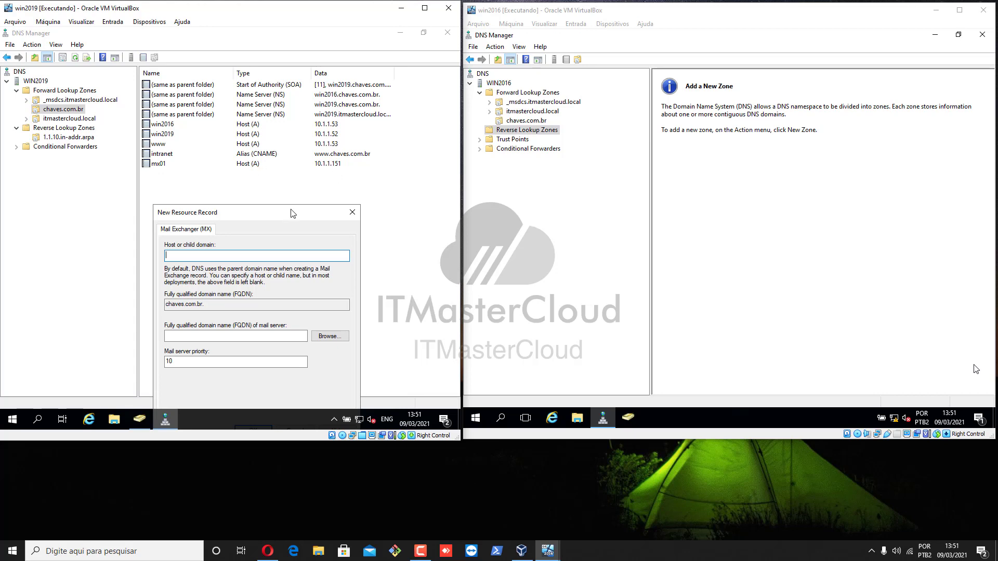
left_click_drag(295, 211, 309, 111)
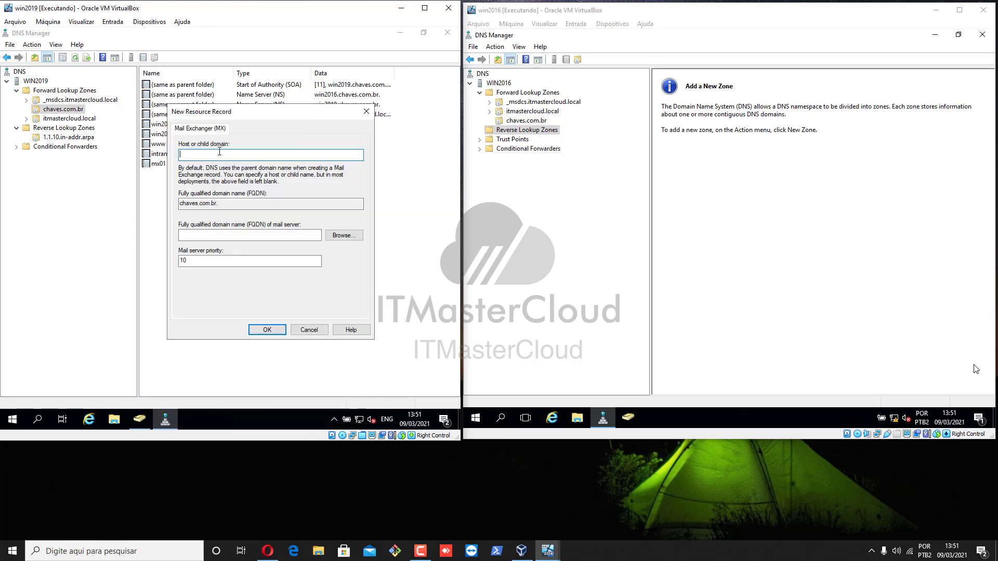
type("mail")
Point the mail MX record to mx01.chaves.com.br at priority 10 and save it.
left_click(342, 236)
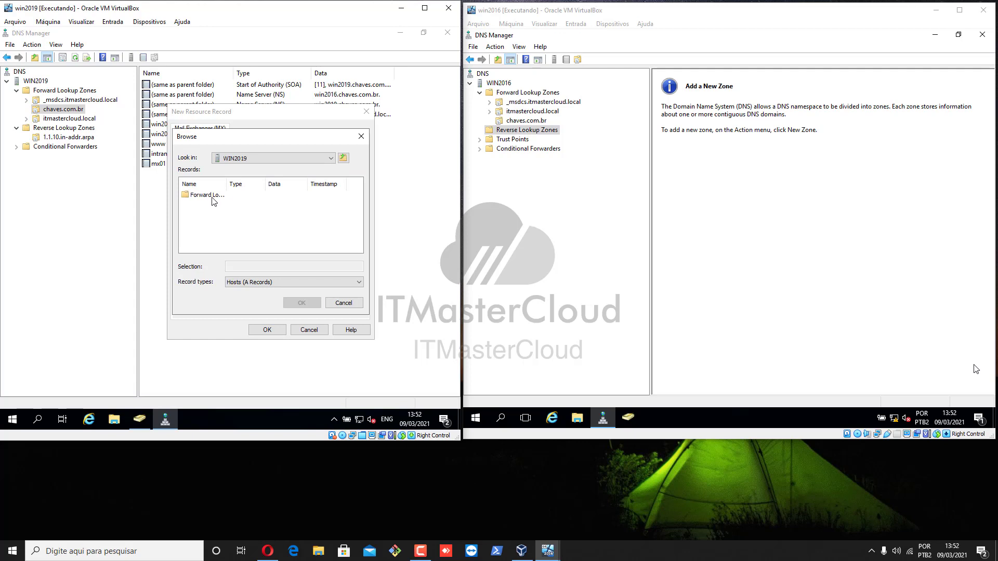
double_click(215, 198)
left_click(206, 204)
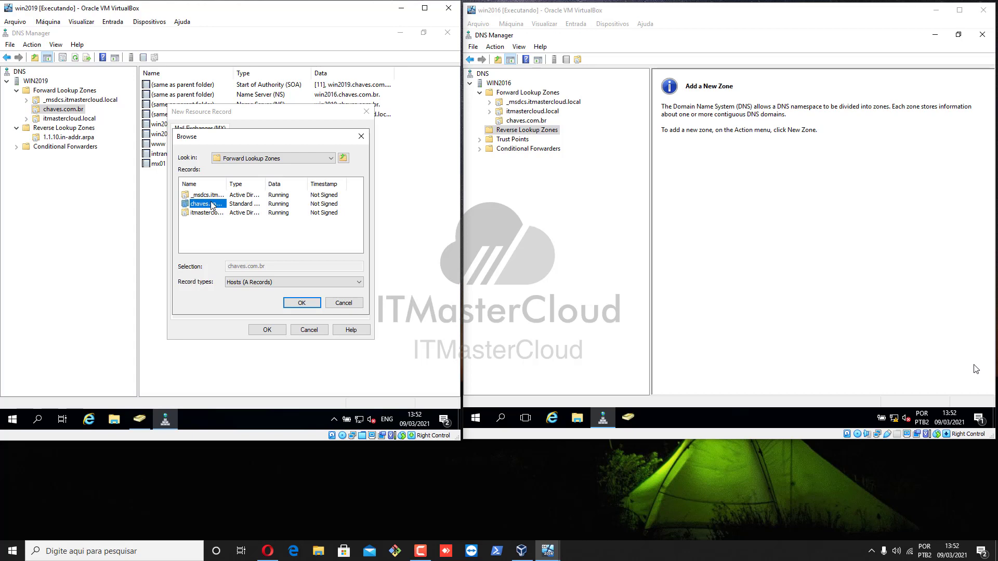
double_click(211, 204)
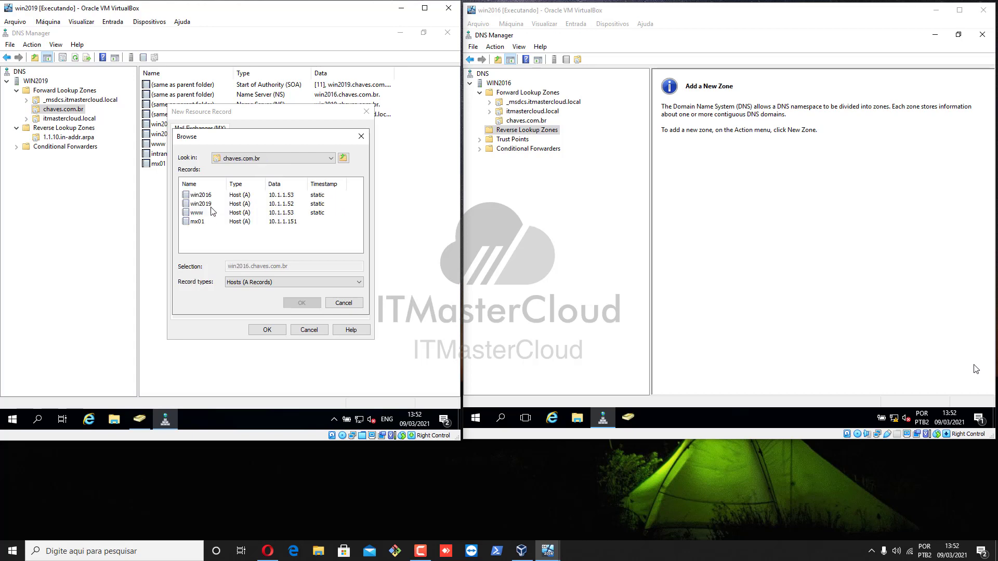
left_click(197, 222)
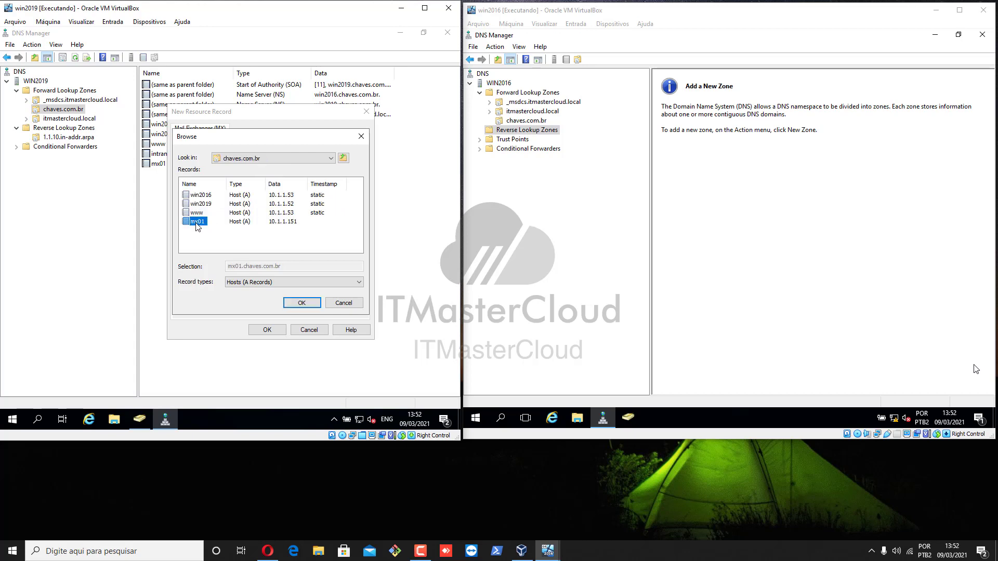
left_click(298, 303)
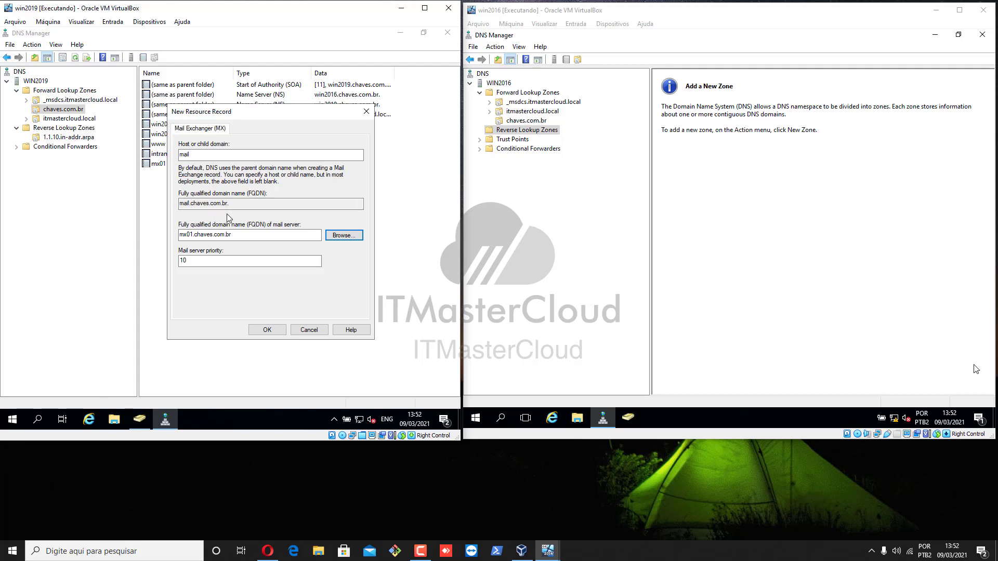
left_click(192, 235)
left_click(267, 331)
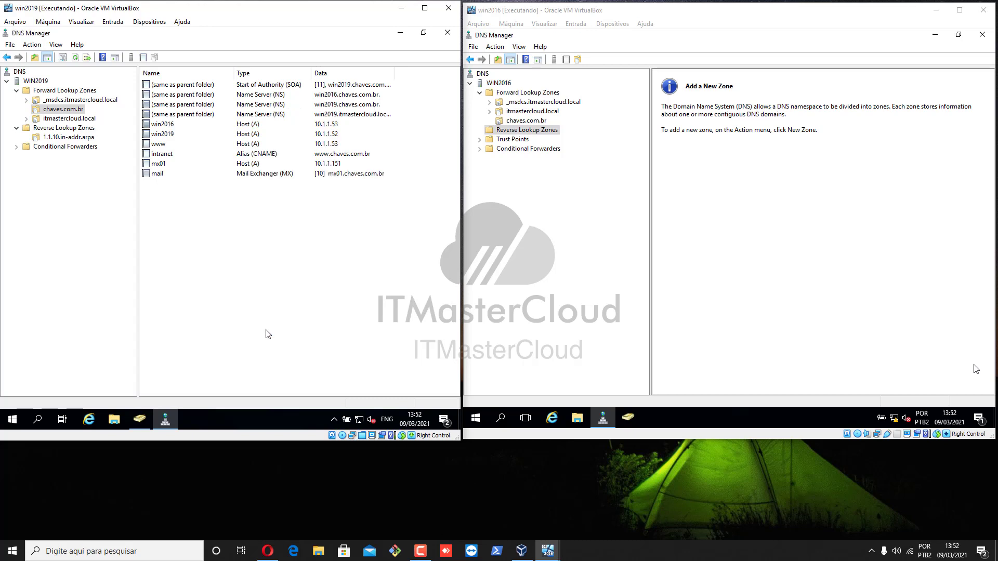
left_click(239, 178)
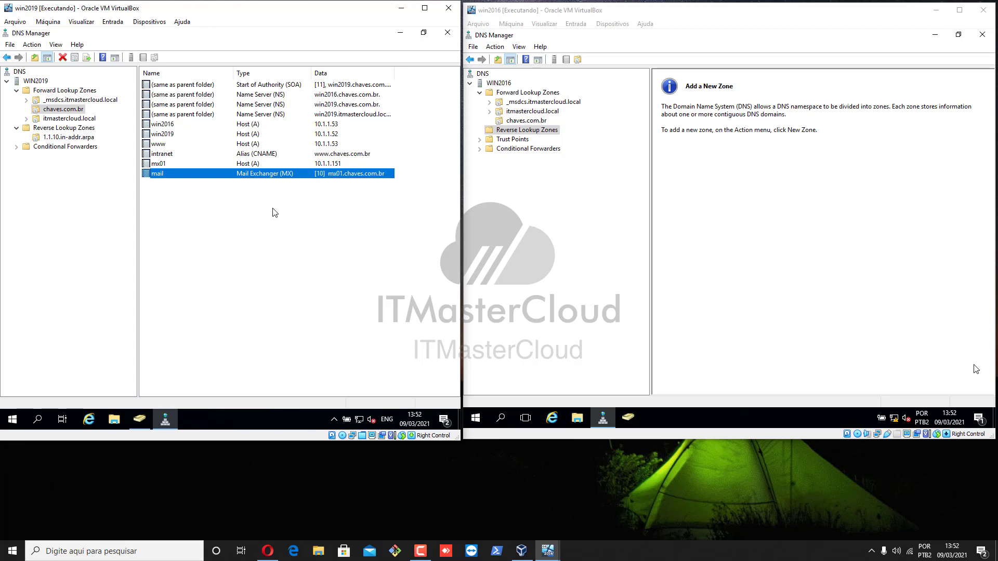
left_click(85, 119)
left_click(76, 111)
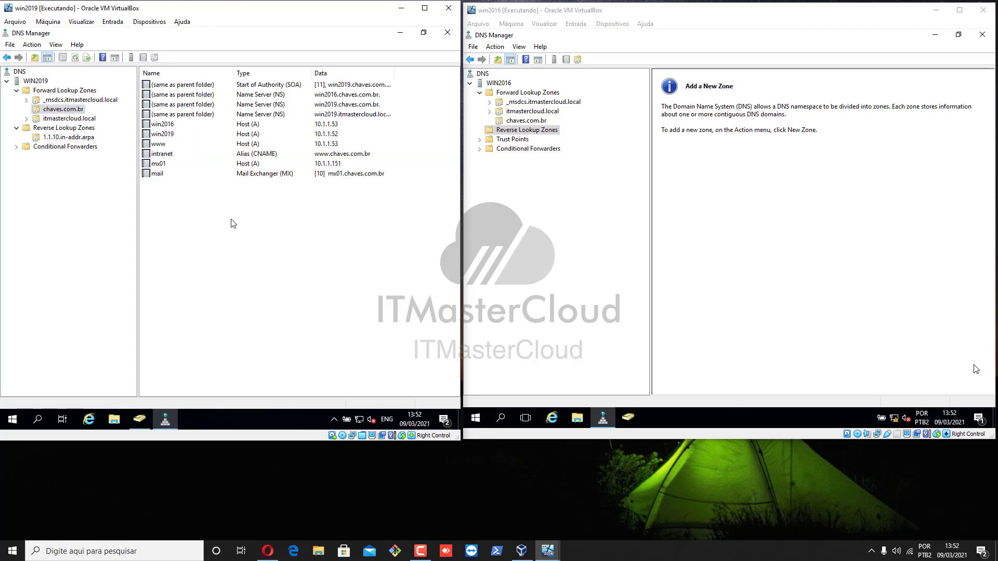
left_click(170, 146)
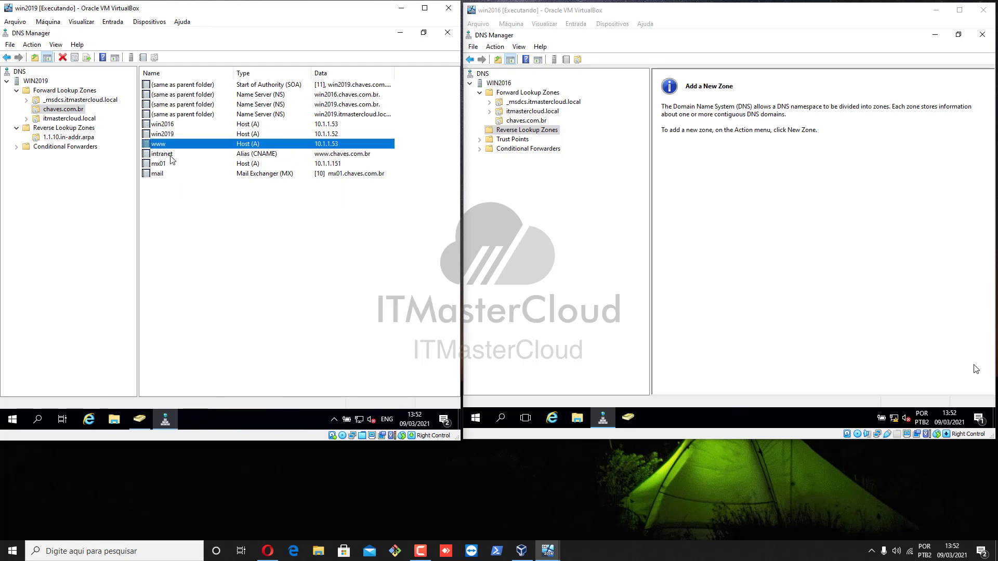
left_click(171, 155)
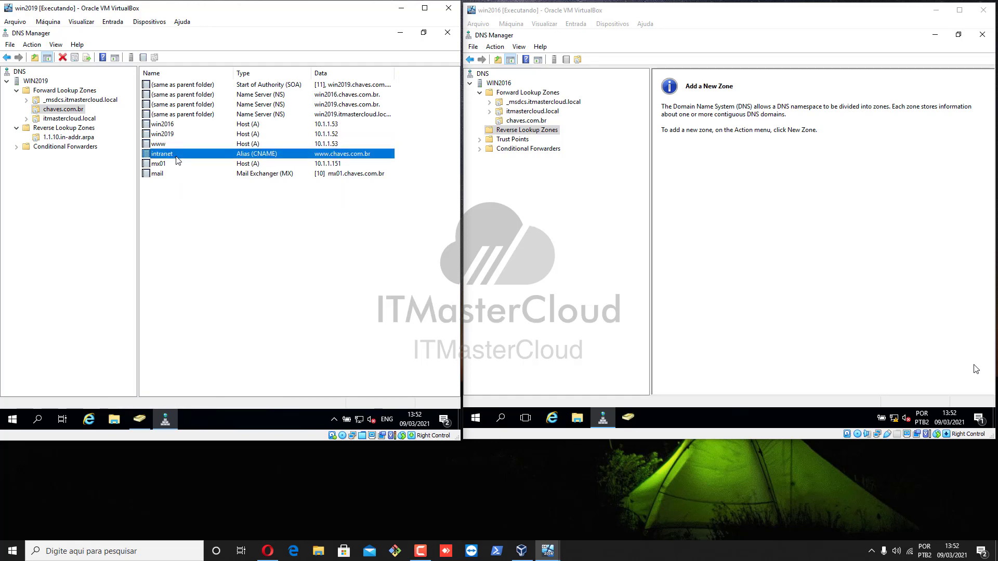
left_click(258, 173)
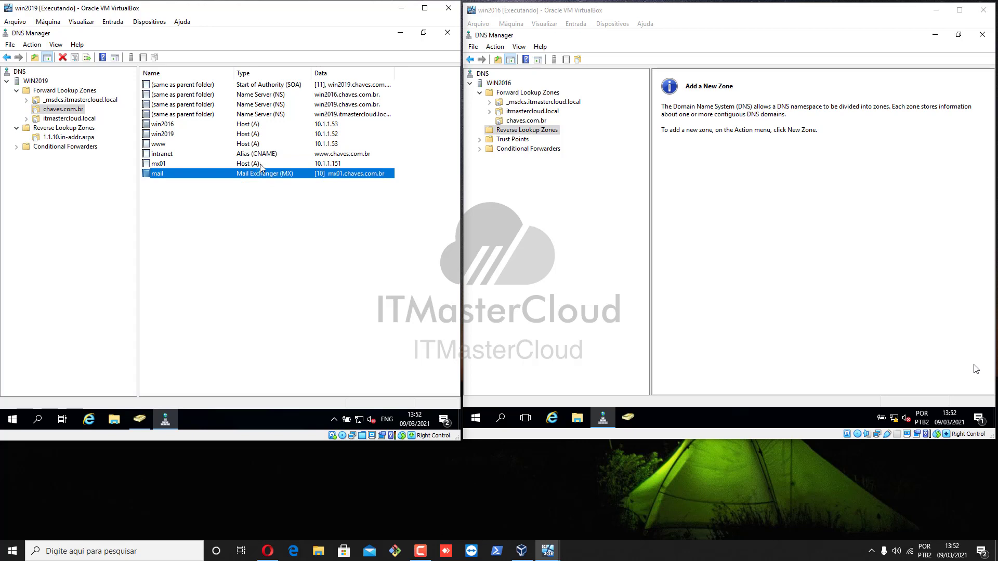
left_click(261, 167)
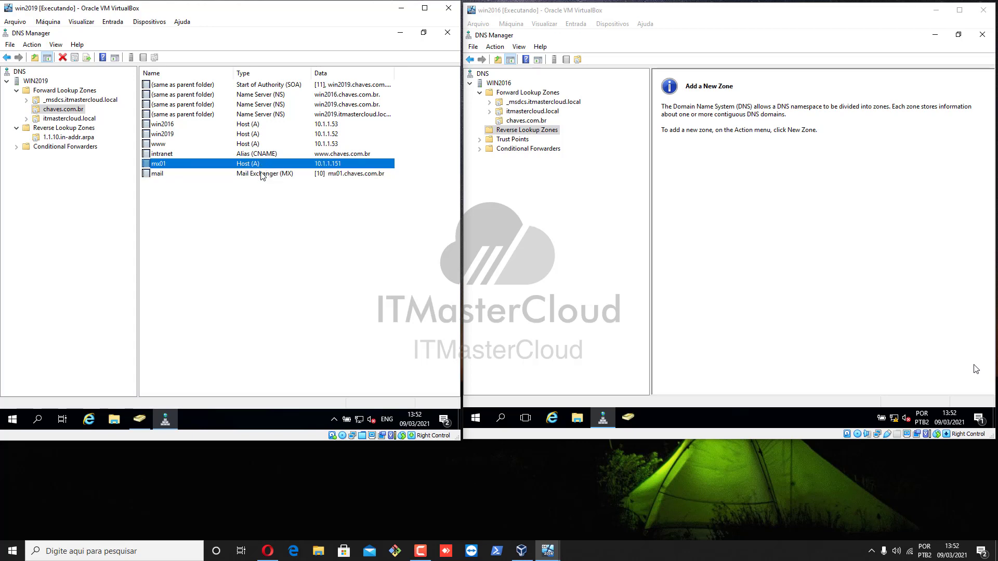
left_click(262, 174)
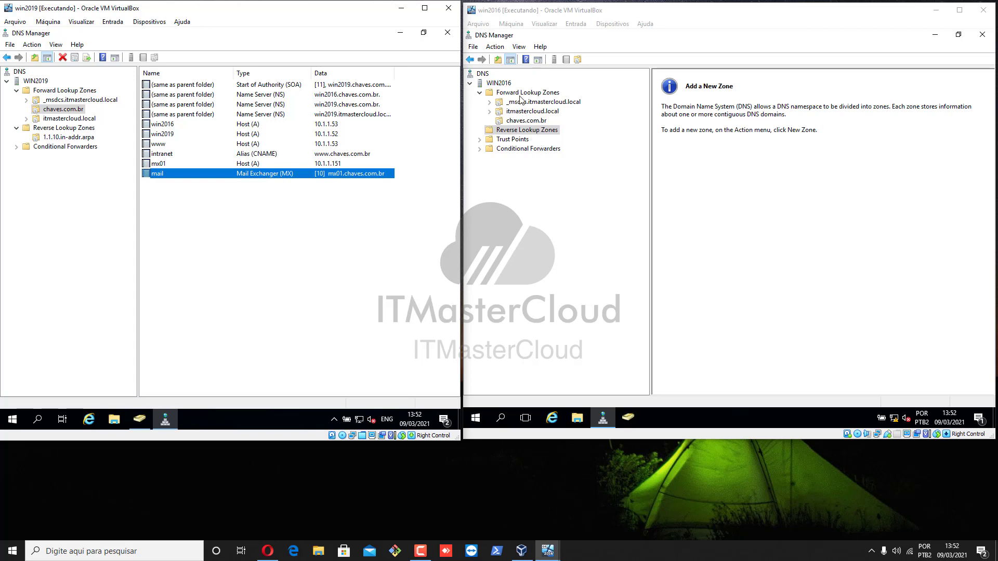
On win2016, run Transfer from Master on the secondary chaves.com.br zone.
left_click(473, 48)
mouse_move(504, 50)
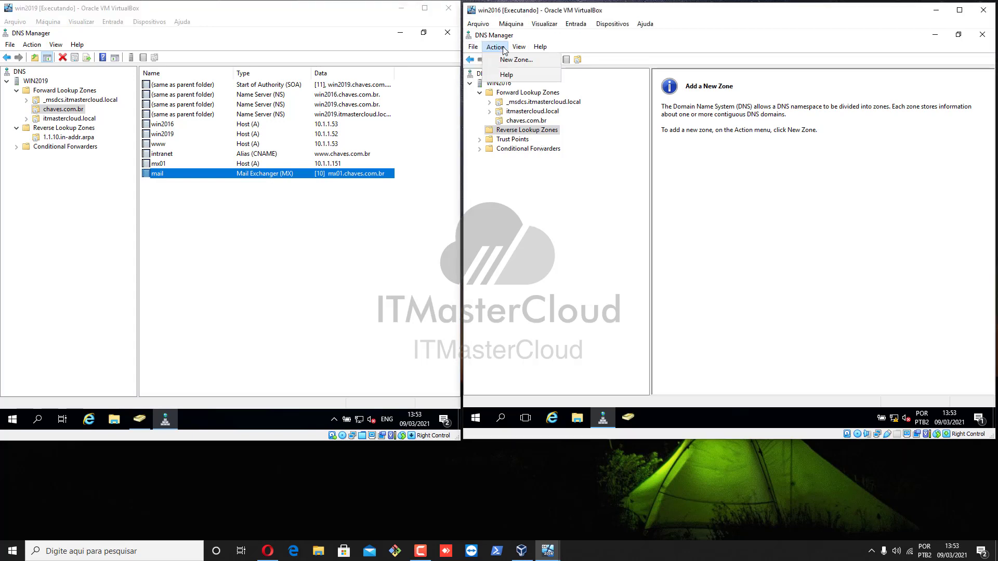
left_click(566, 200)
left_click(536, 121)
right_click(536, 121)
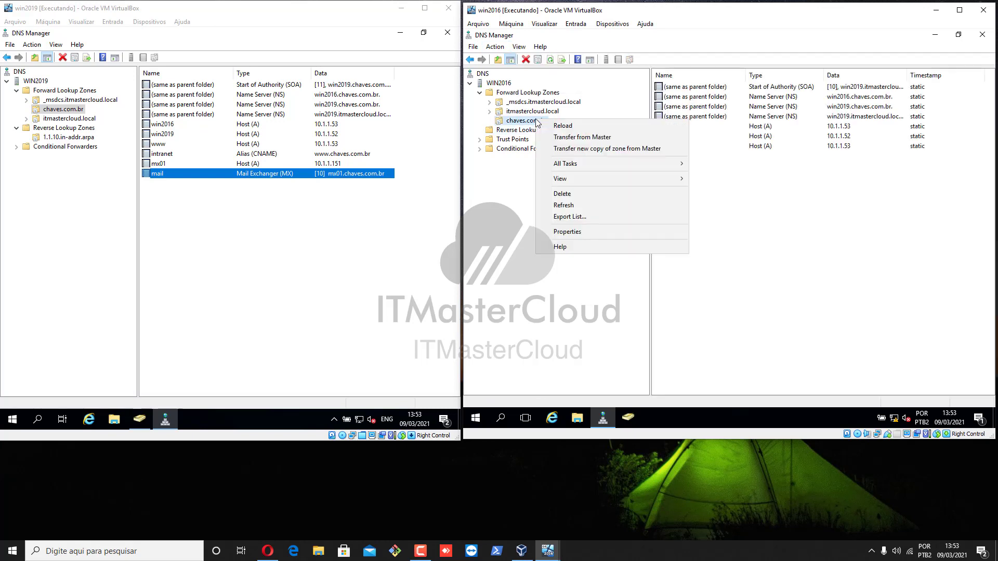
left_click(550, 59)
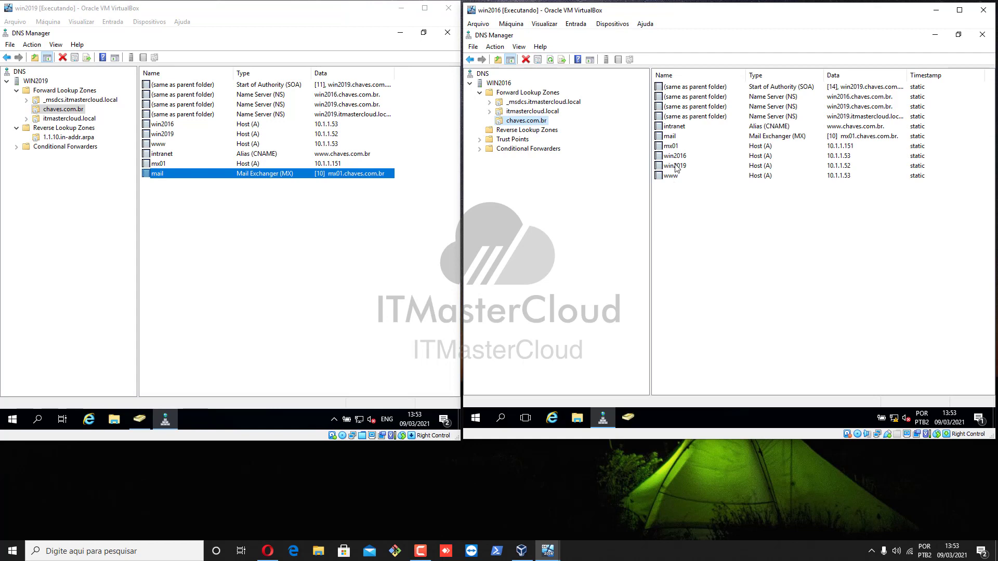
Check win2016's 1.1.10.in-addr.arpa reverse zone, then return to chaves.com.br's records.
left_click(544, 131)
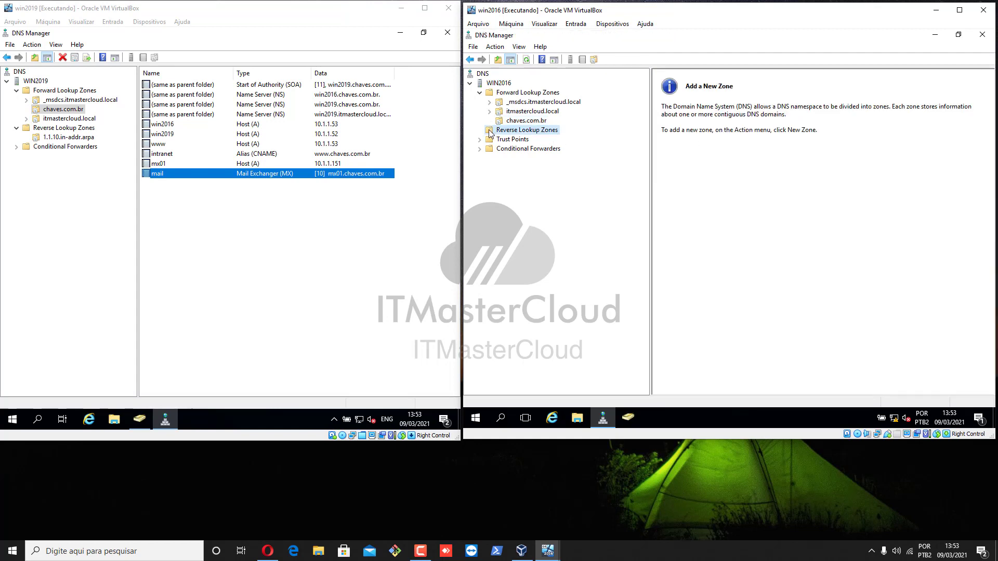
left_click(527, 60)
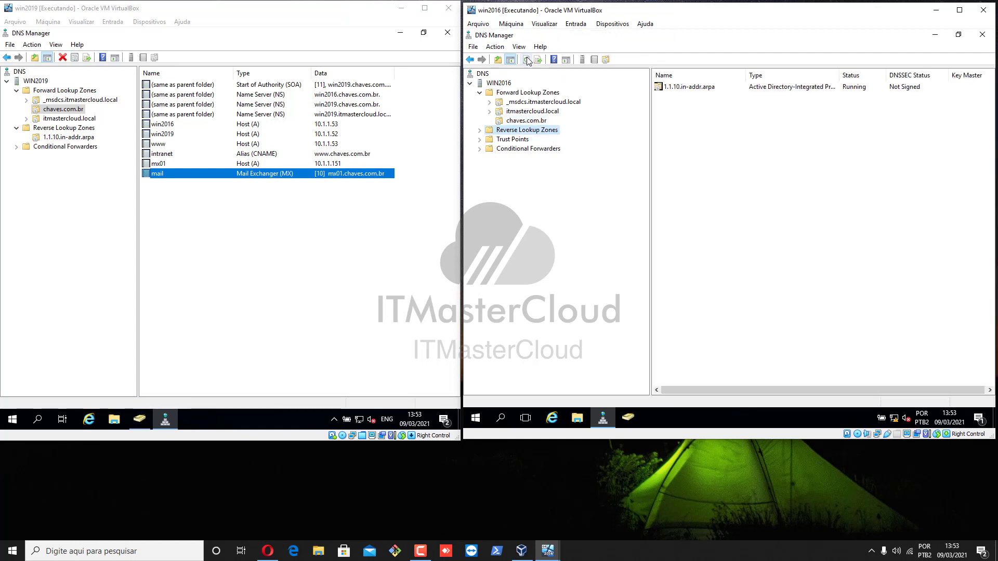
left_click(479, 131)
left_click(528, 140)
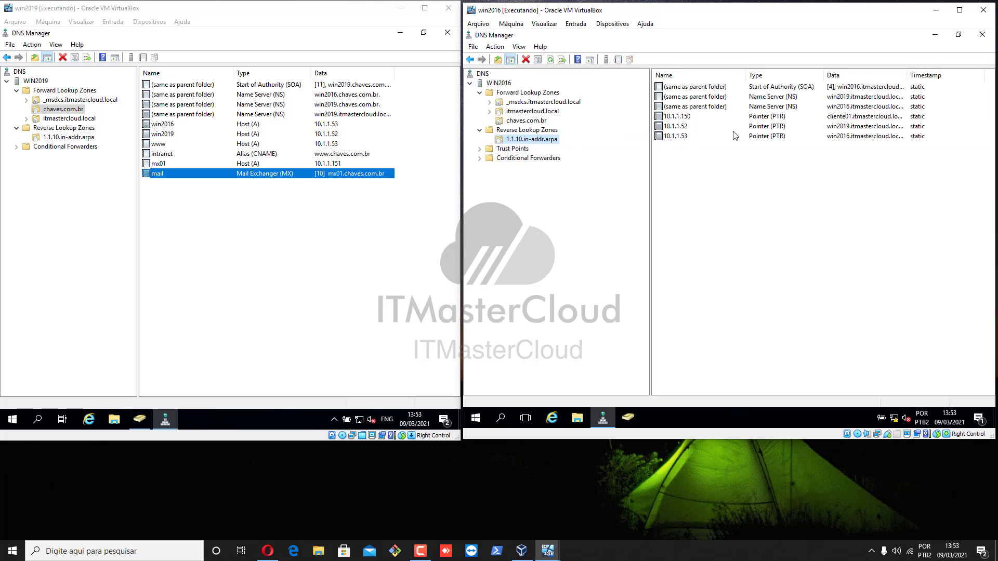
left_click(535, 122)
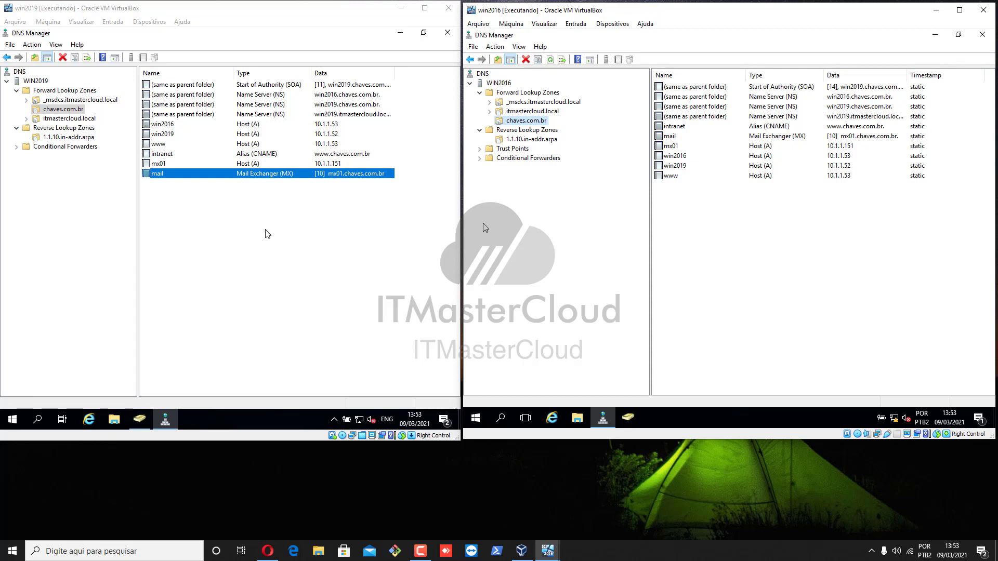
On win2019, review itmastercloud.local and the 1.1.10.in-addr.arpa PTR records.
left_click(40, 82)
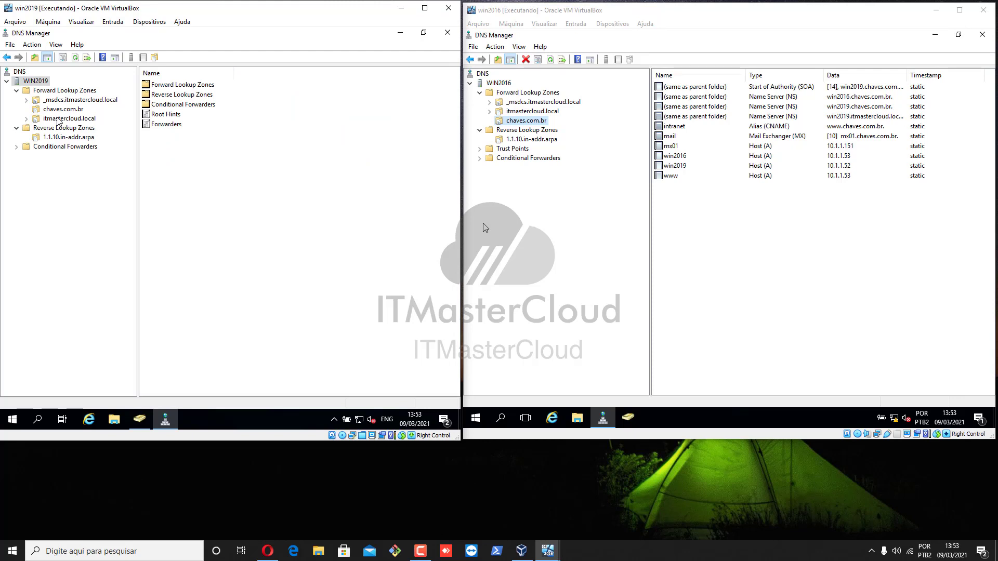
left_click(58, 119)
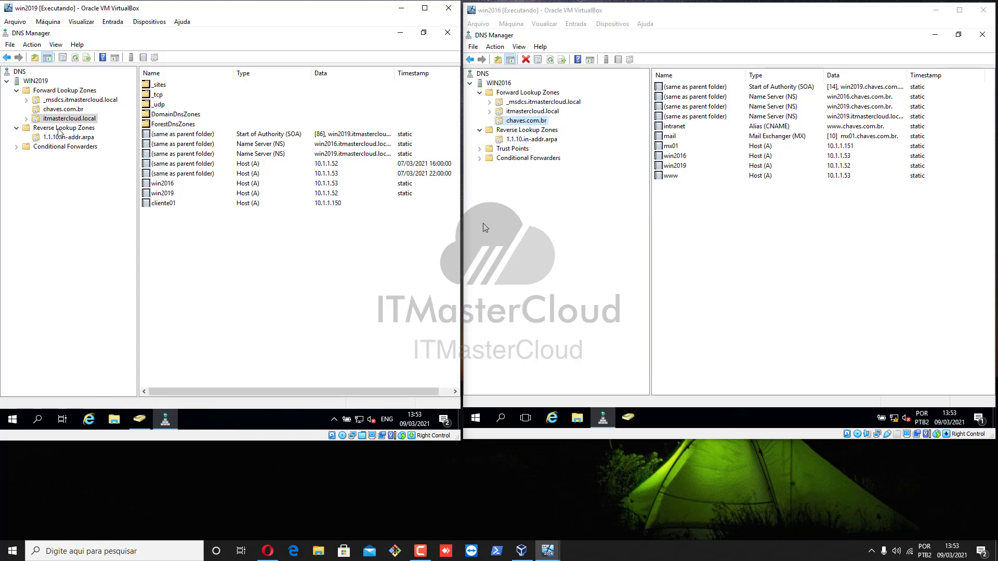
left_click(59, 129)
left_click(61, 137)
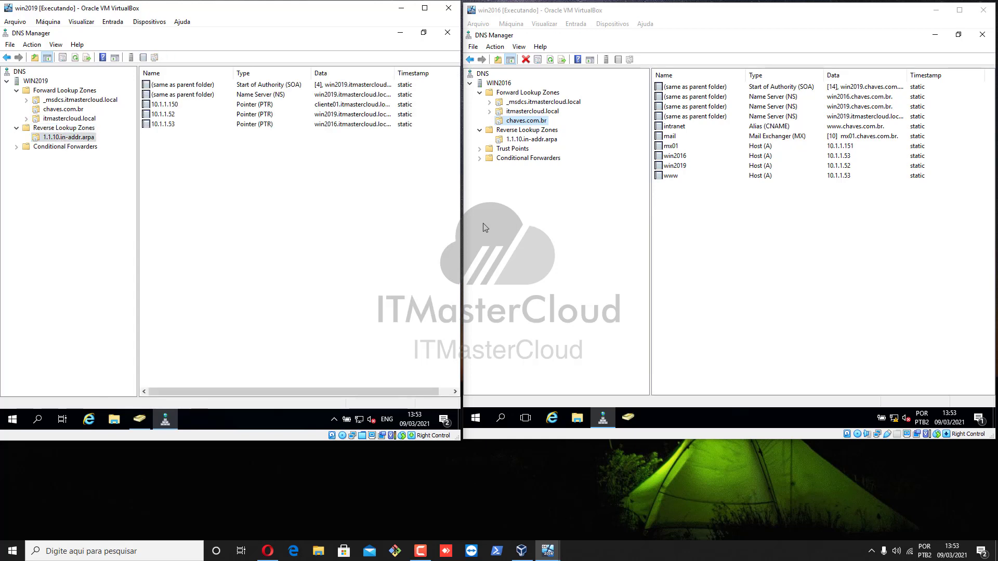